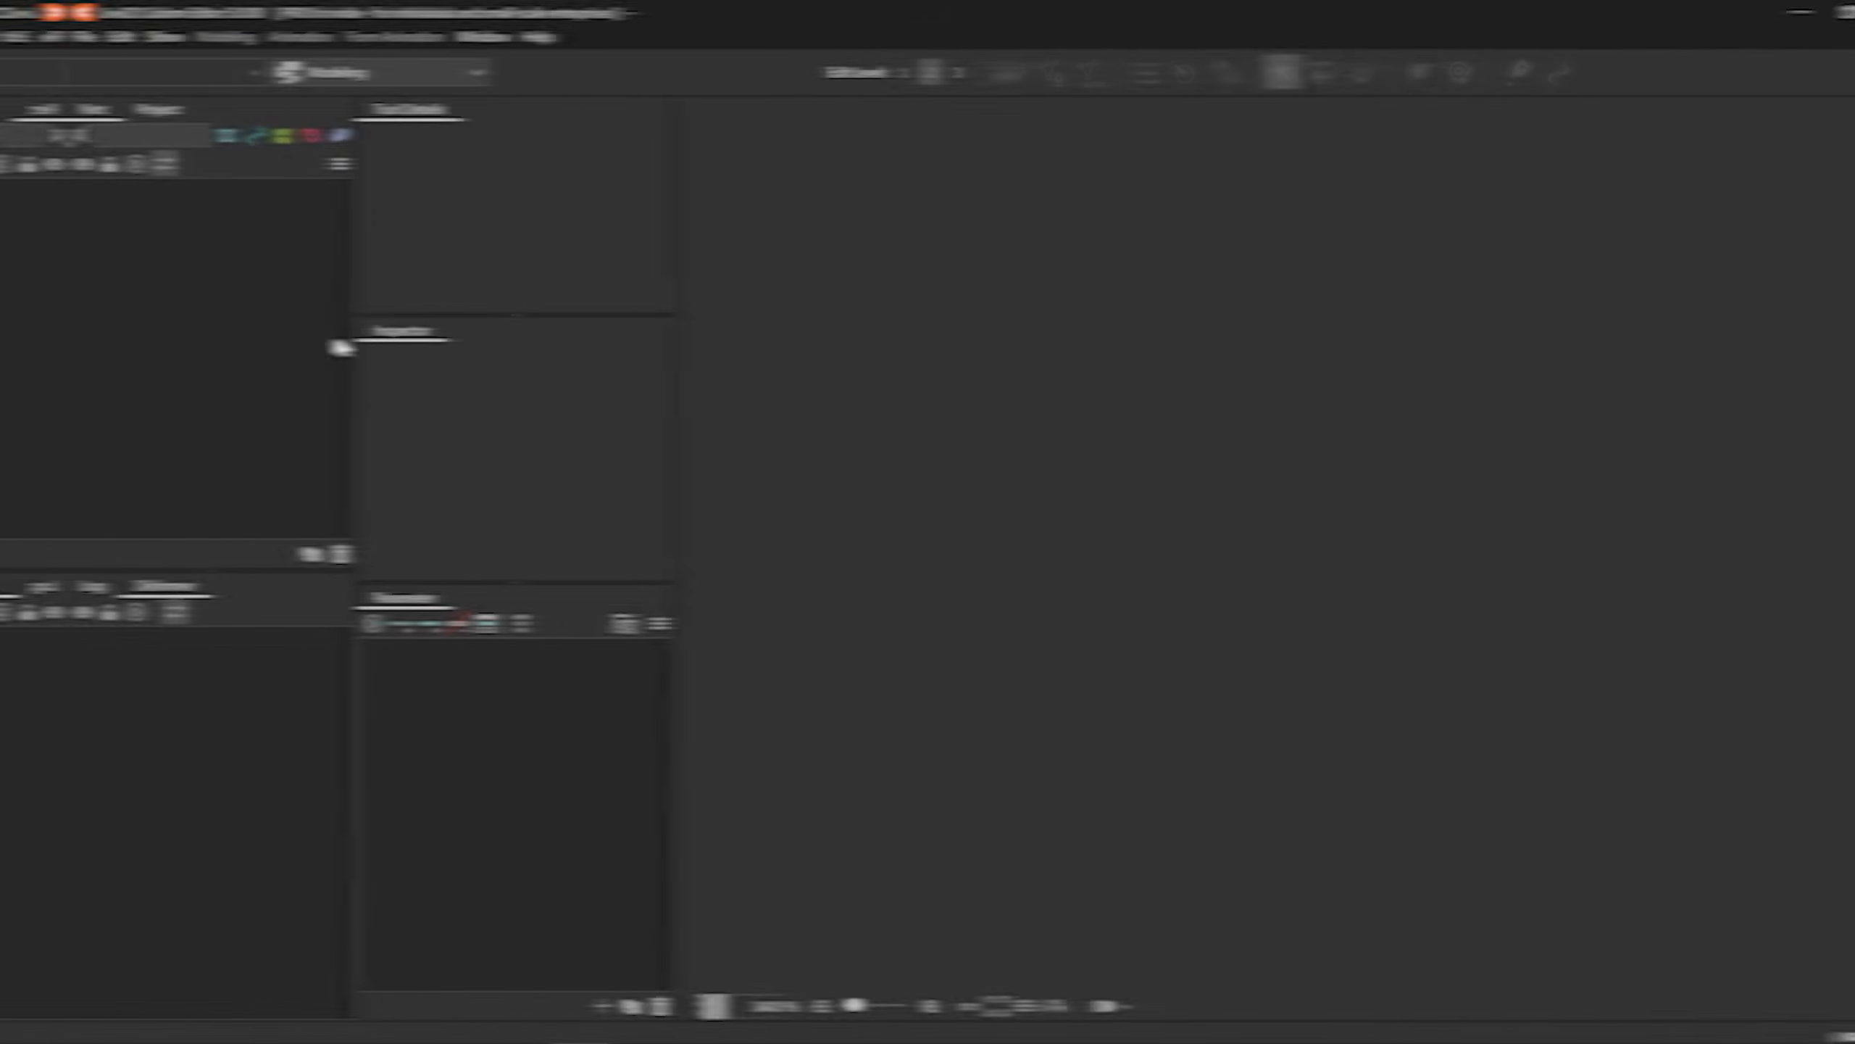
- Open the recent Frieren.cmo3 model and select the < Ear art mesh
{"action": "left_click", "coordinate": [20, 38]}
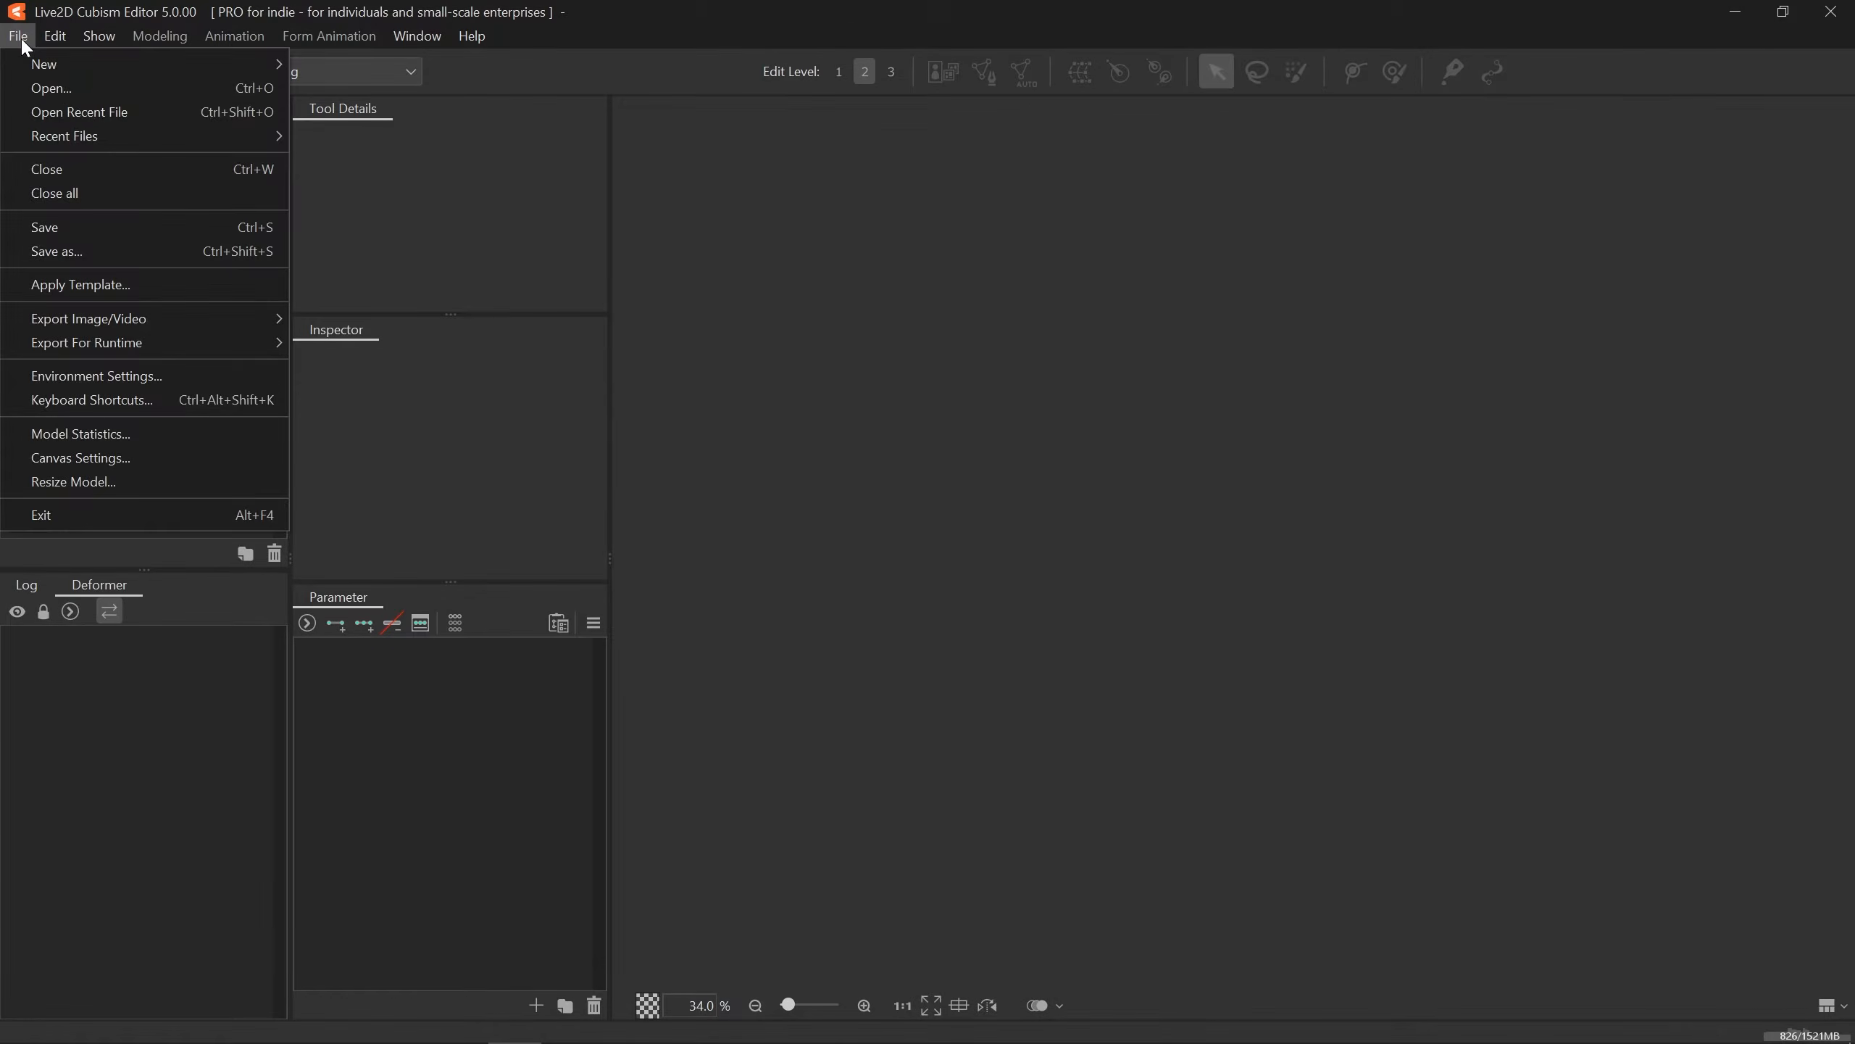
{"action": "left_click", "coordinate": [87, 115]}
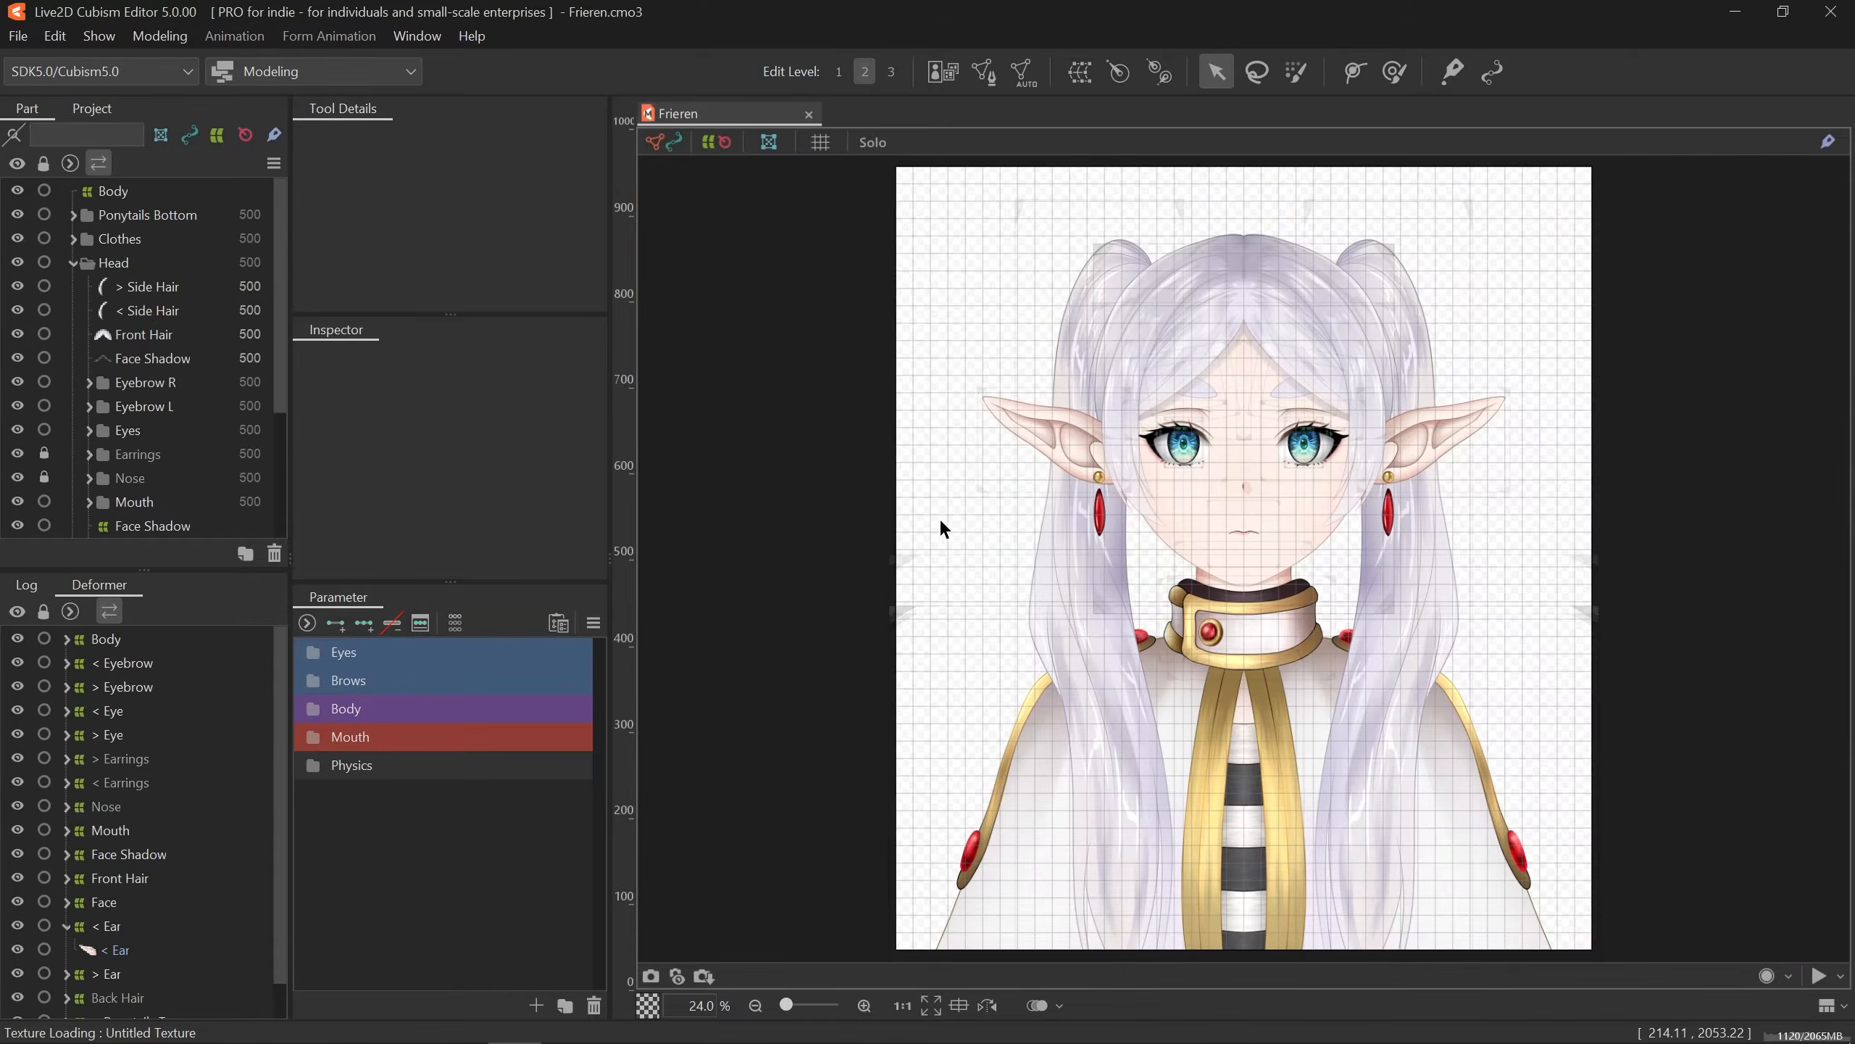
{"action": "left_click", "coordinate": [1063, 436]}
{"action": "scroll", "coordinate": [1063, 436], "scroll_direction": "up", "scroll_amount": 2}
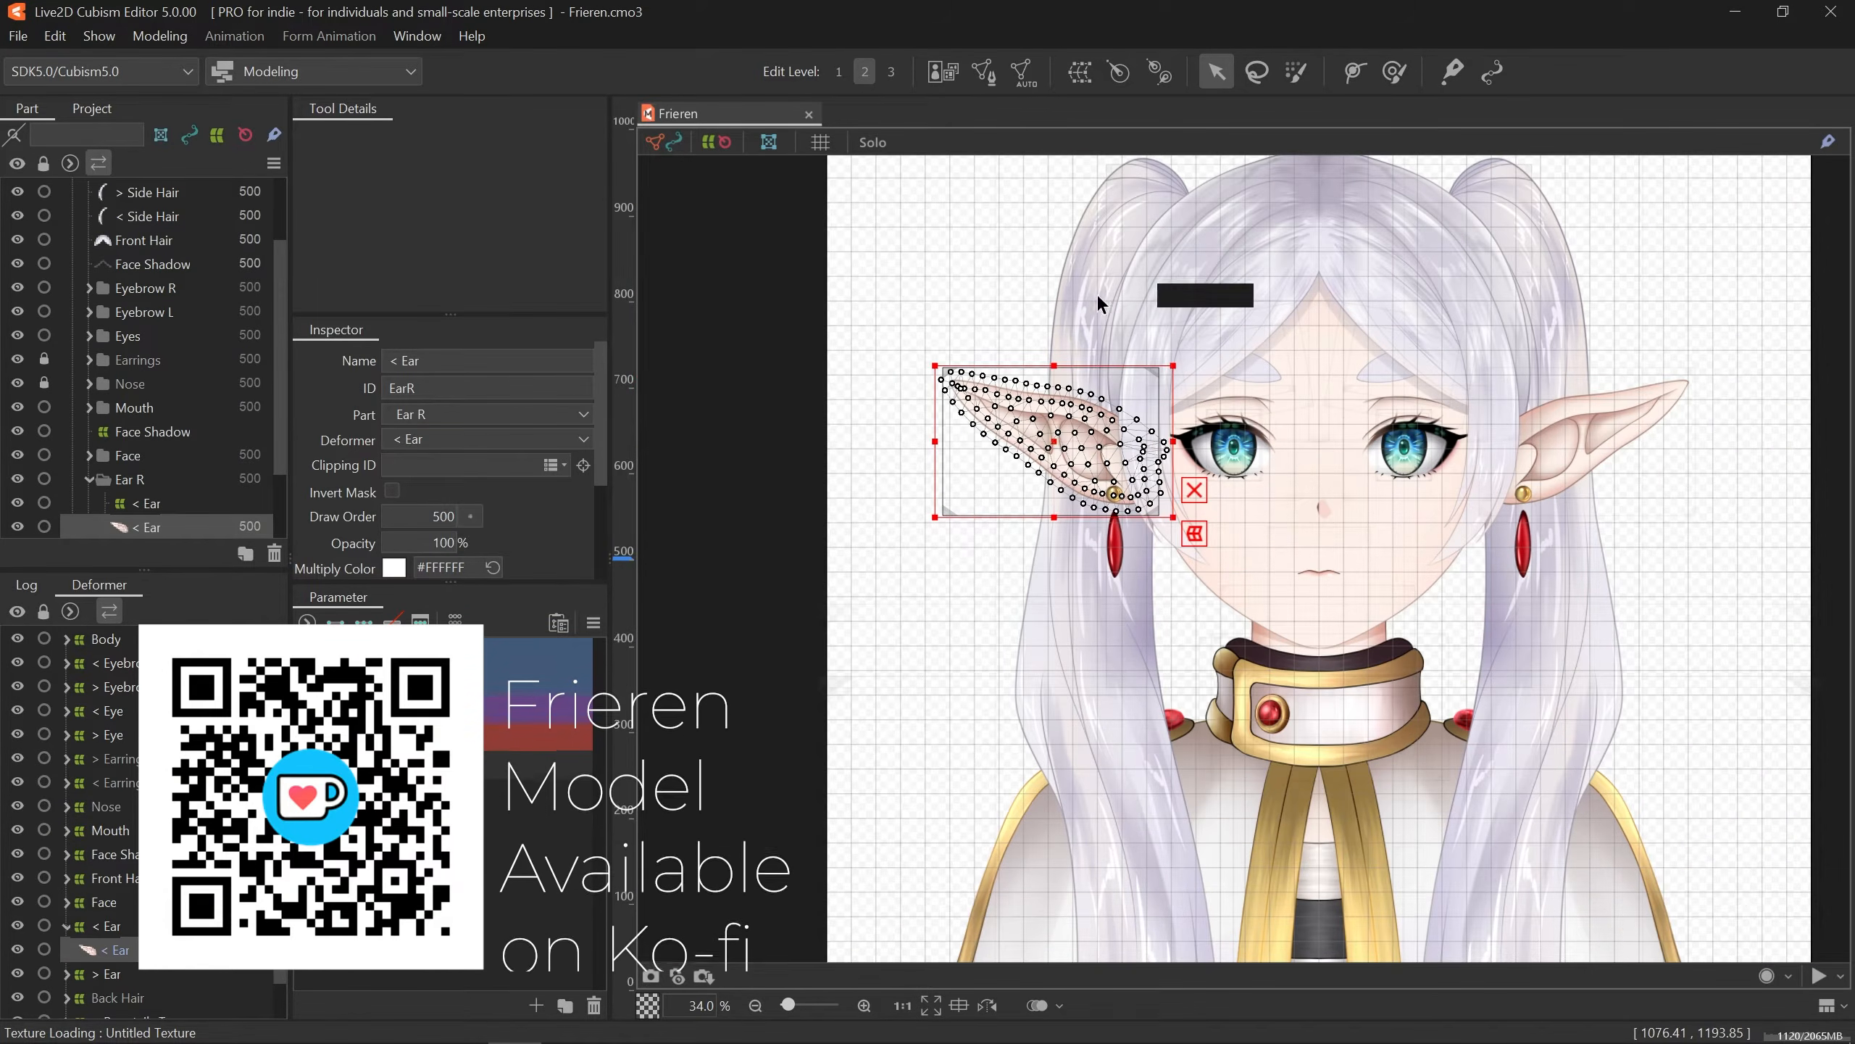
{"action": "left_click", "coordinate": [1026, 71]}
{"action": "left_click_drag", "start_coordinate": [586, 276], "coordinate": [717, 276]}
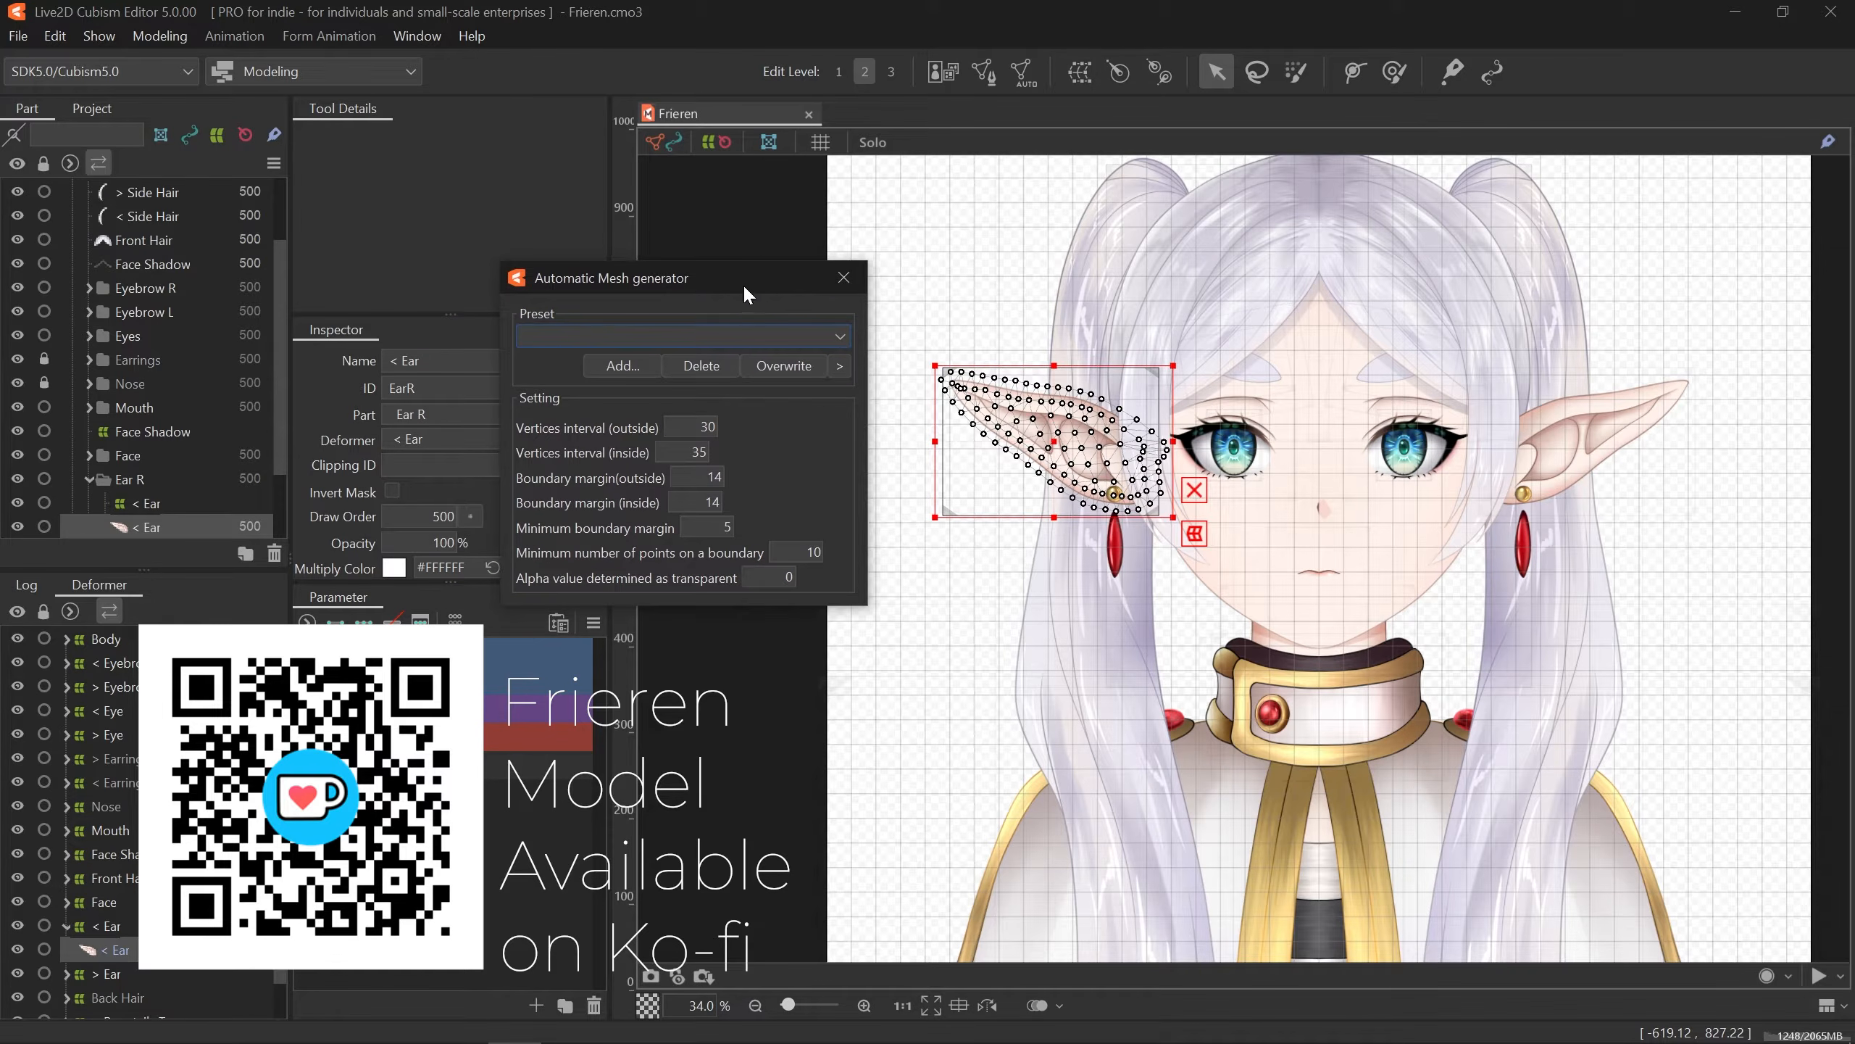
{"action": "left_click", "coordinate": [842, 276]}
- Hide the canvas grid over the Frieren model
{"action": "left_click", "coordinate": [825, 145]}
{"action": "scroll", "coordinate": [870, 221], "scroll_direction": "up", "scroll_amount": 2}
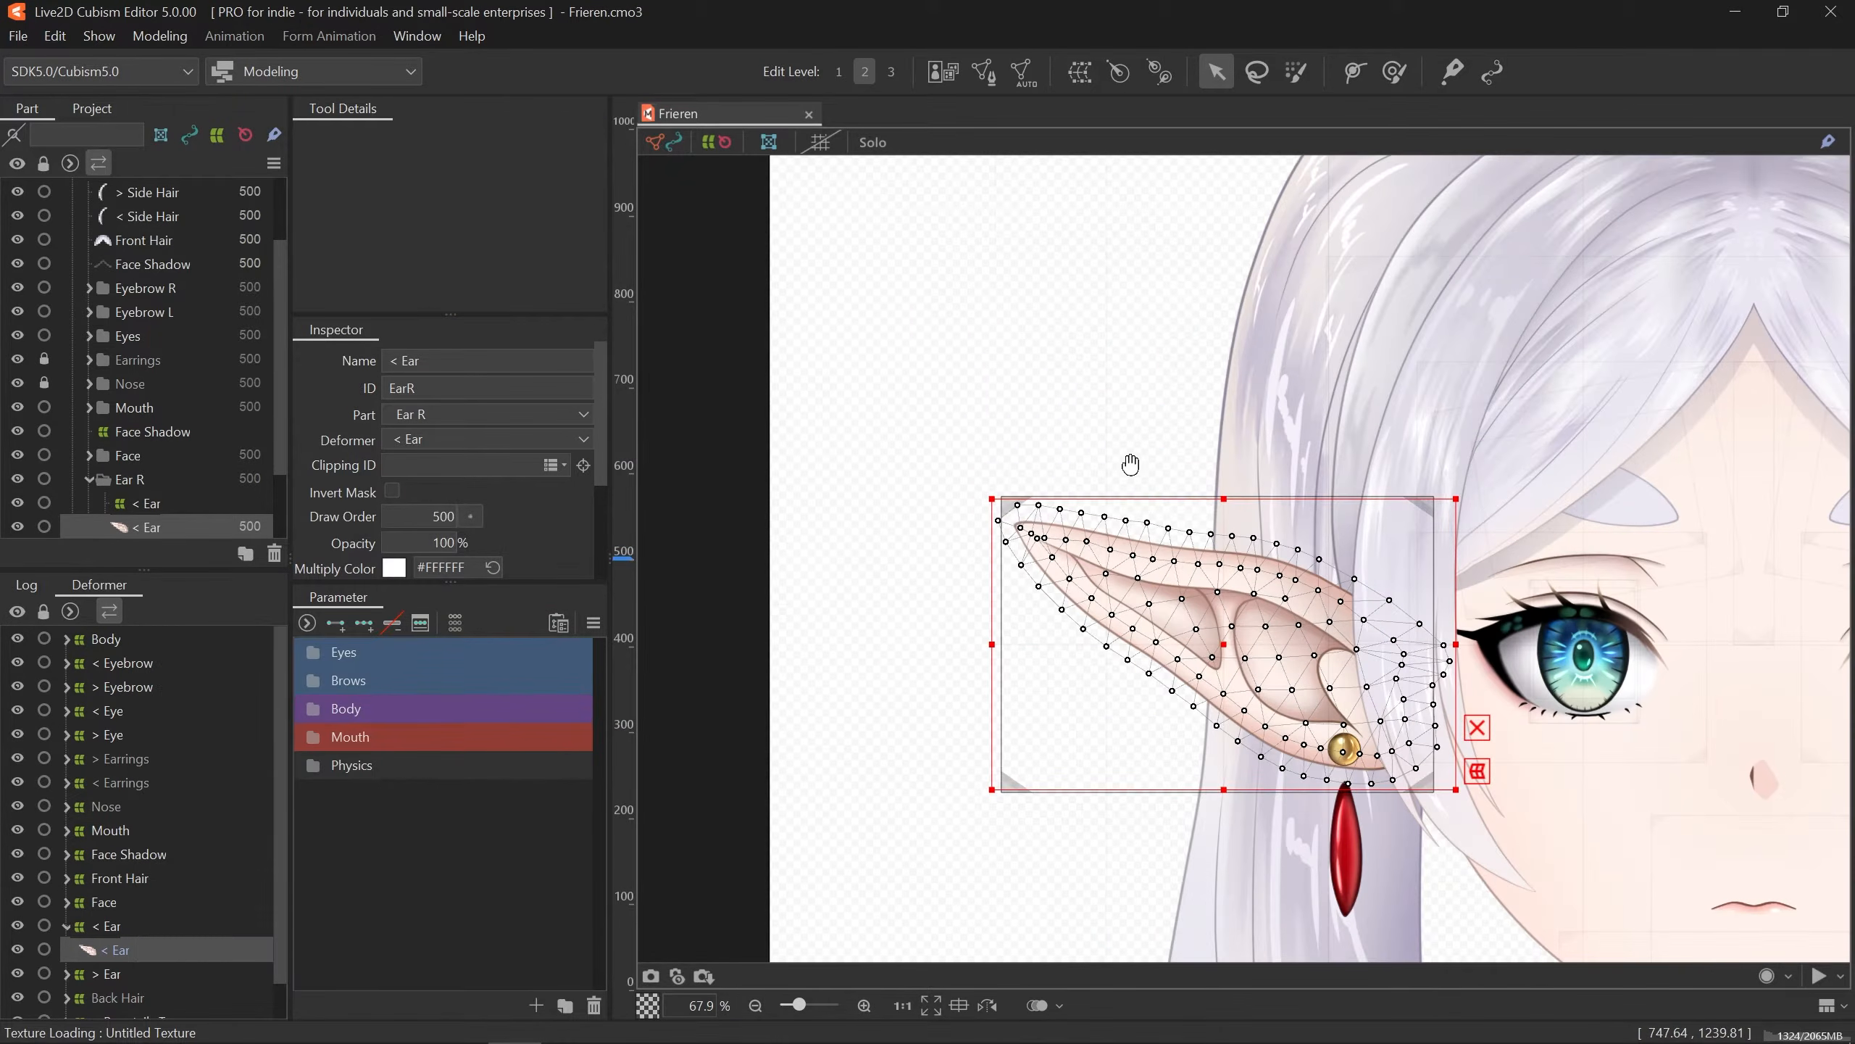
{"action": "left_click_drag", "start_coordinate": [1134, 476], "coordinate": [1055, 382]}
{"action": "scroll", "coordinate": [1046, 365], "scroll_direction": "up", "scroll_amount": 1}
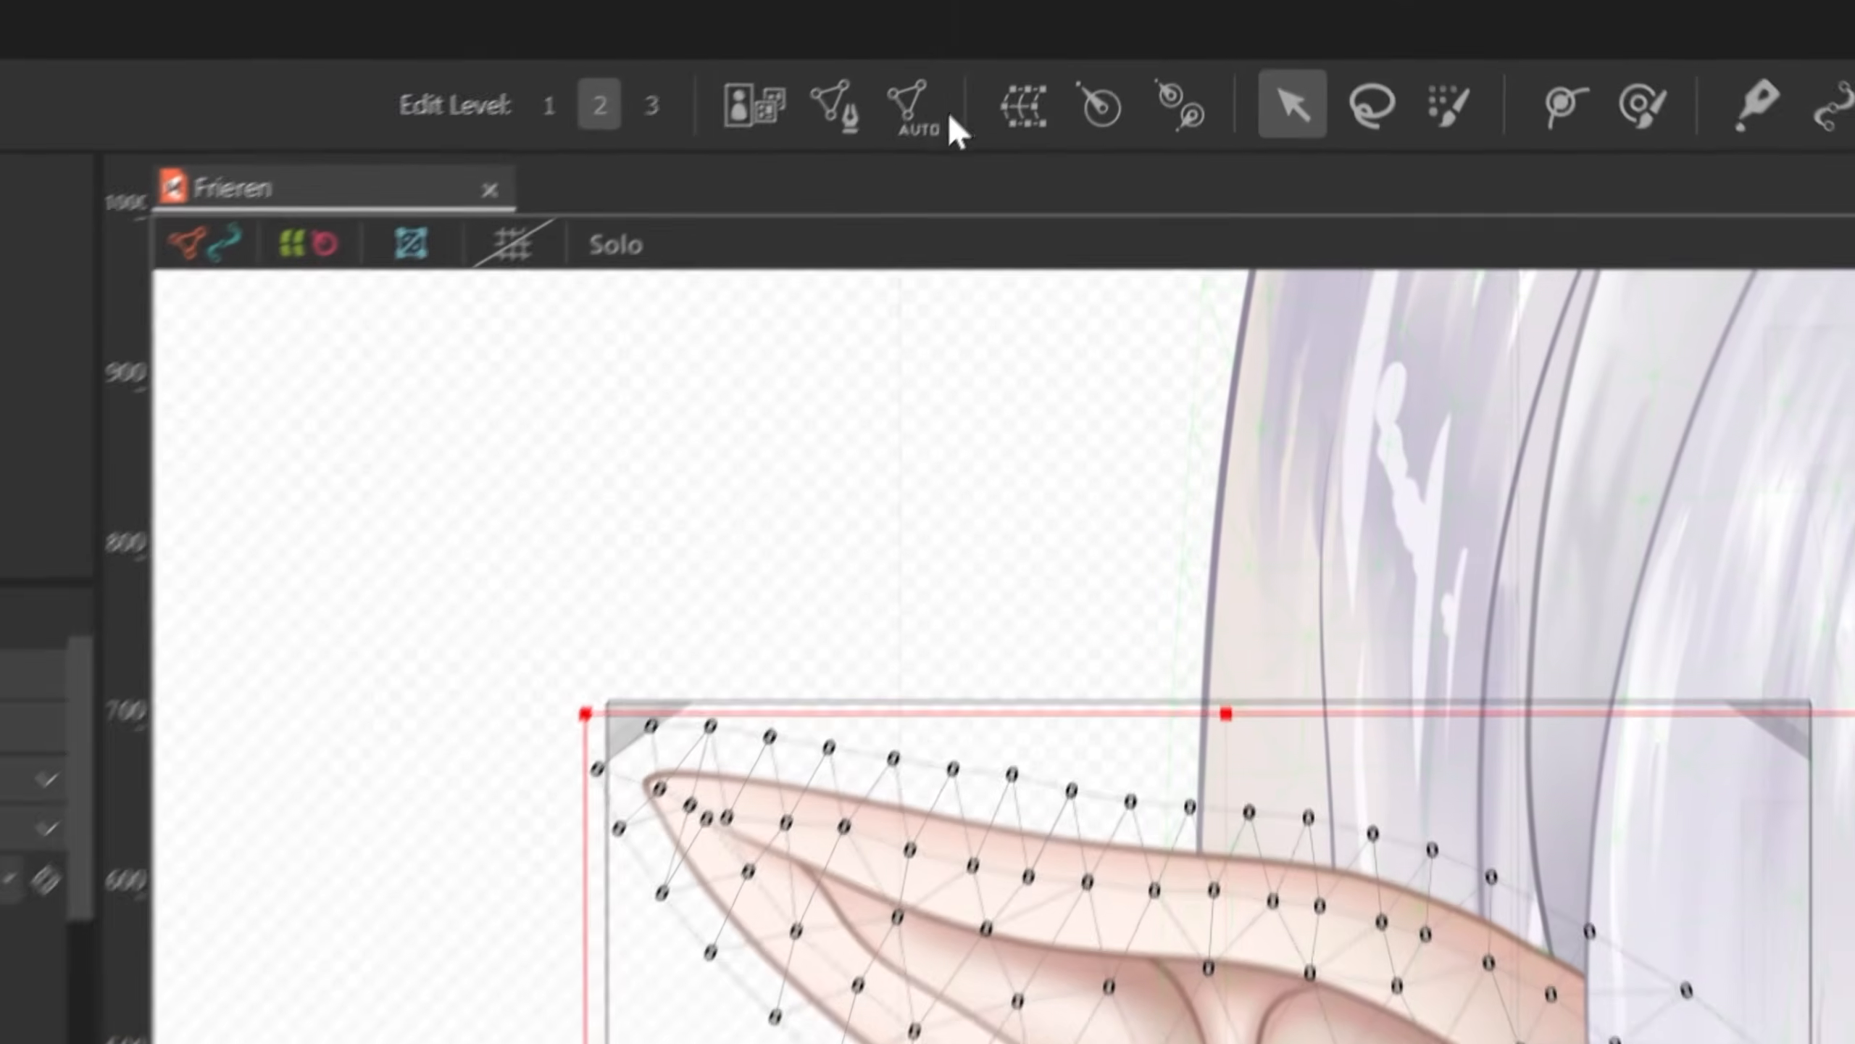
- Generate an automatic mesh for the < Ear, trying the Deformation (Little) and Deformation (Heavy) presets before choosing Standard
{"action": "left_click", "coordinate": [1026, 71]}
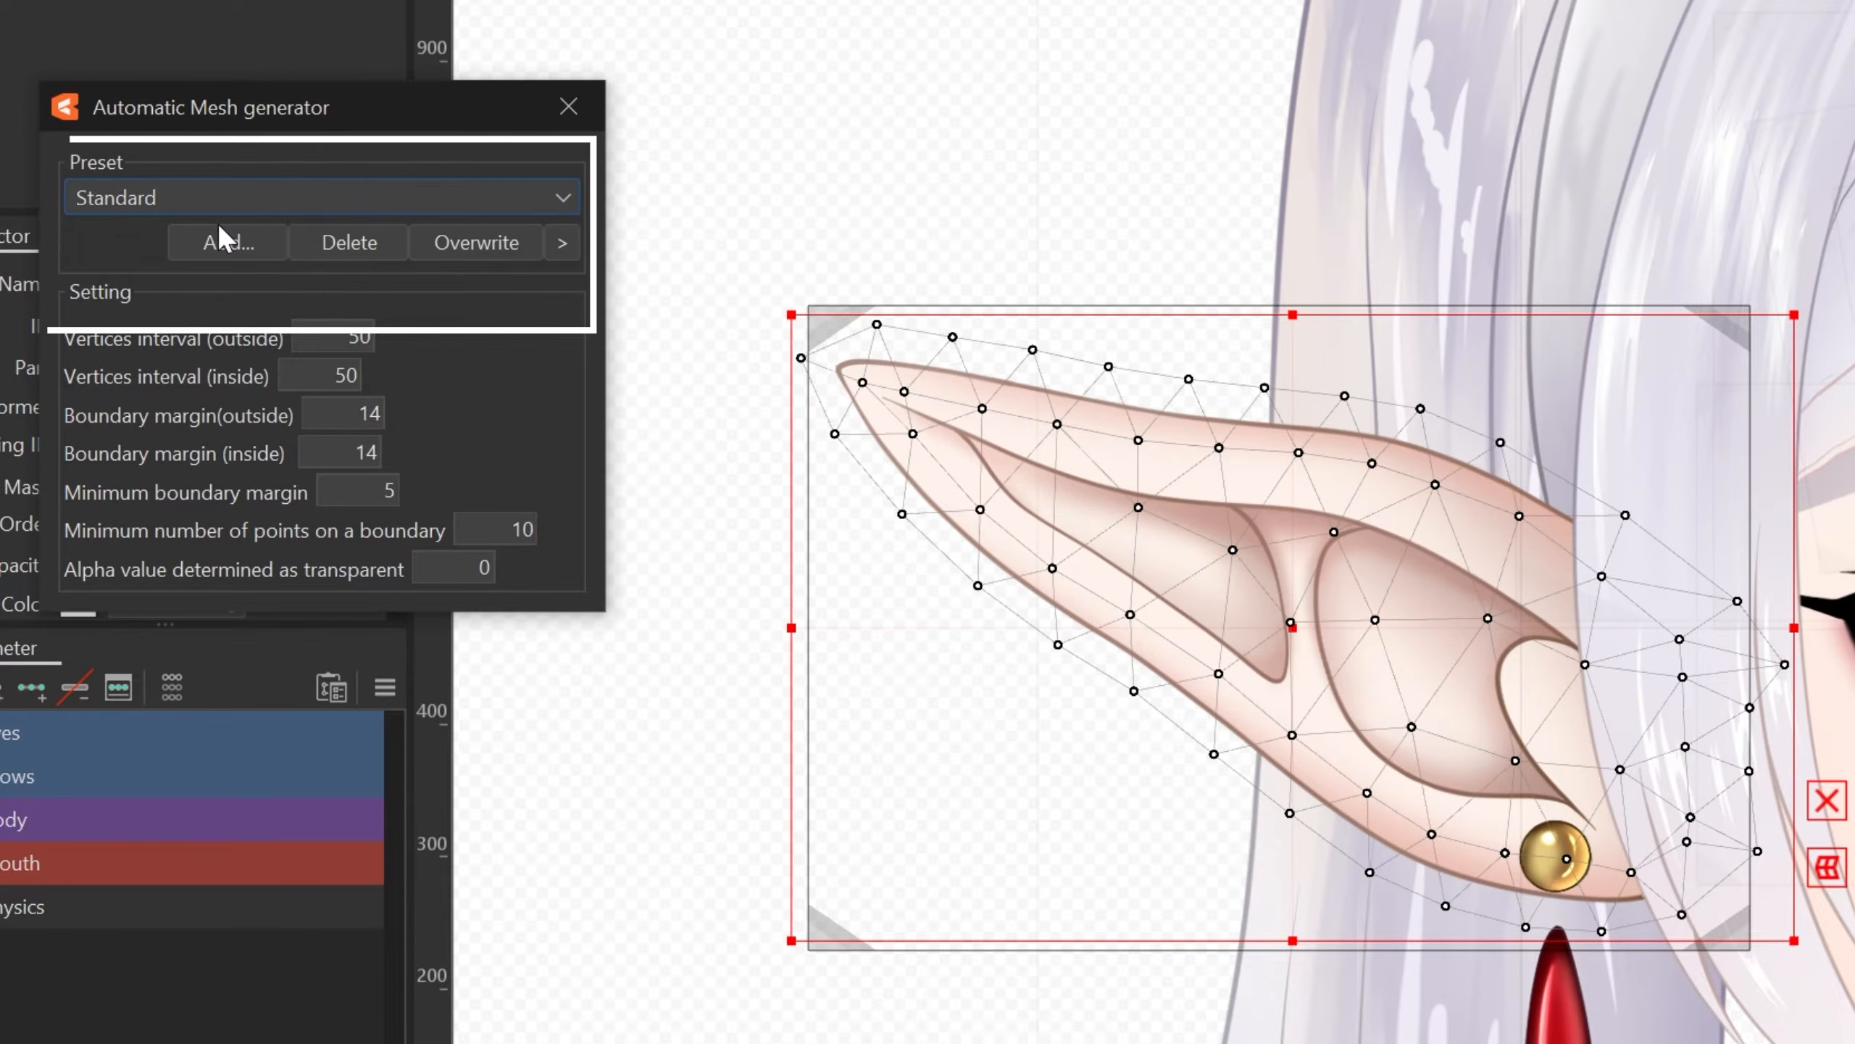
{"action": "left_click", "coordinate": [343, 338]}
{"action": "left_click", "coordinate": [337, 392]}
{"action": "left_click", "coordinate": [294, 212]}
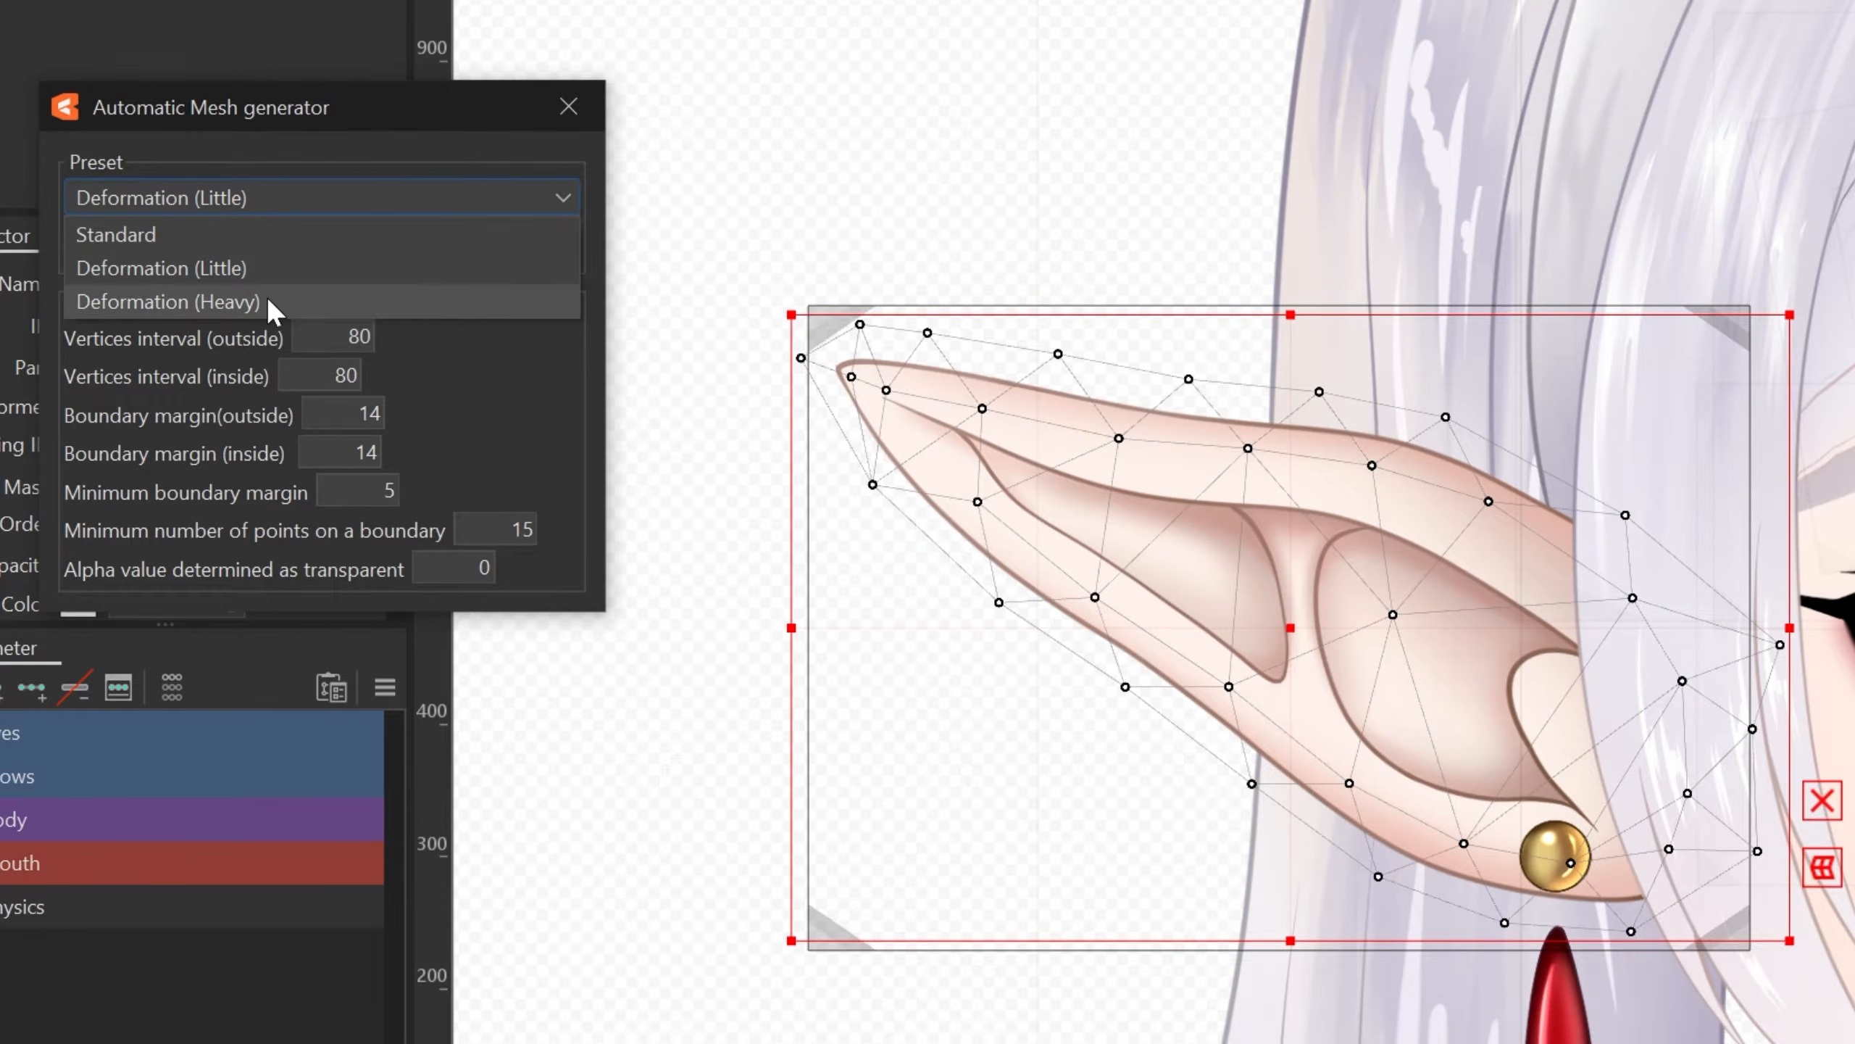
{"action": "left_click", "coordinate": [267, 295]}
{"action": "left_click", "coordinate": [313, 196]}
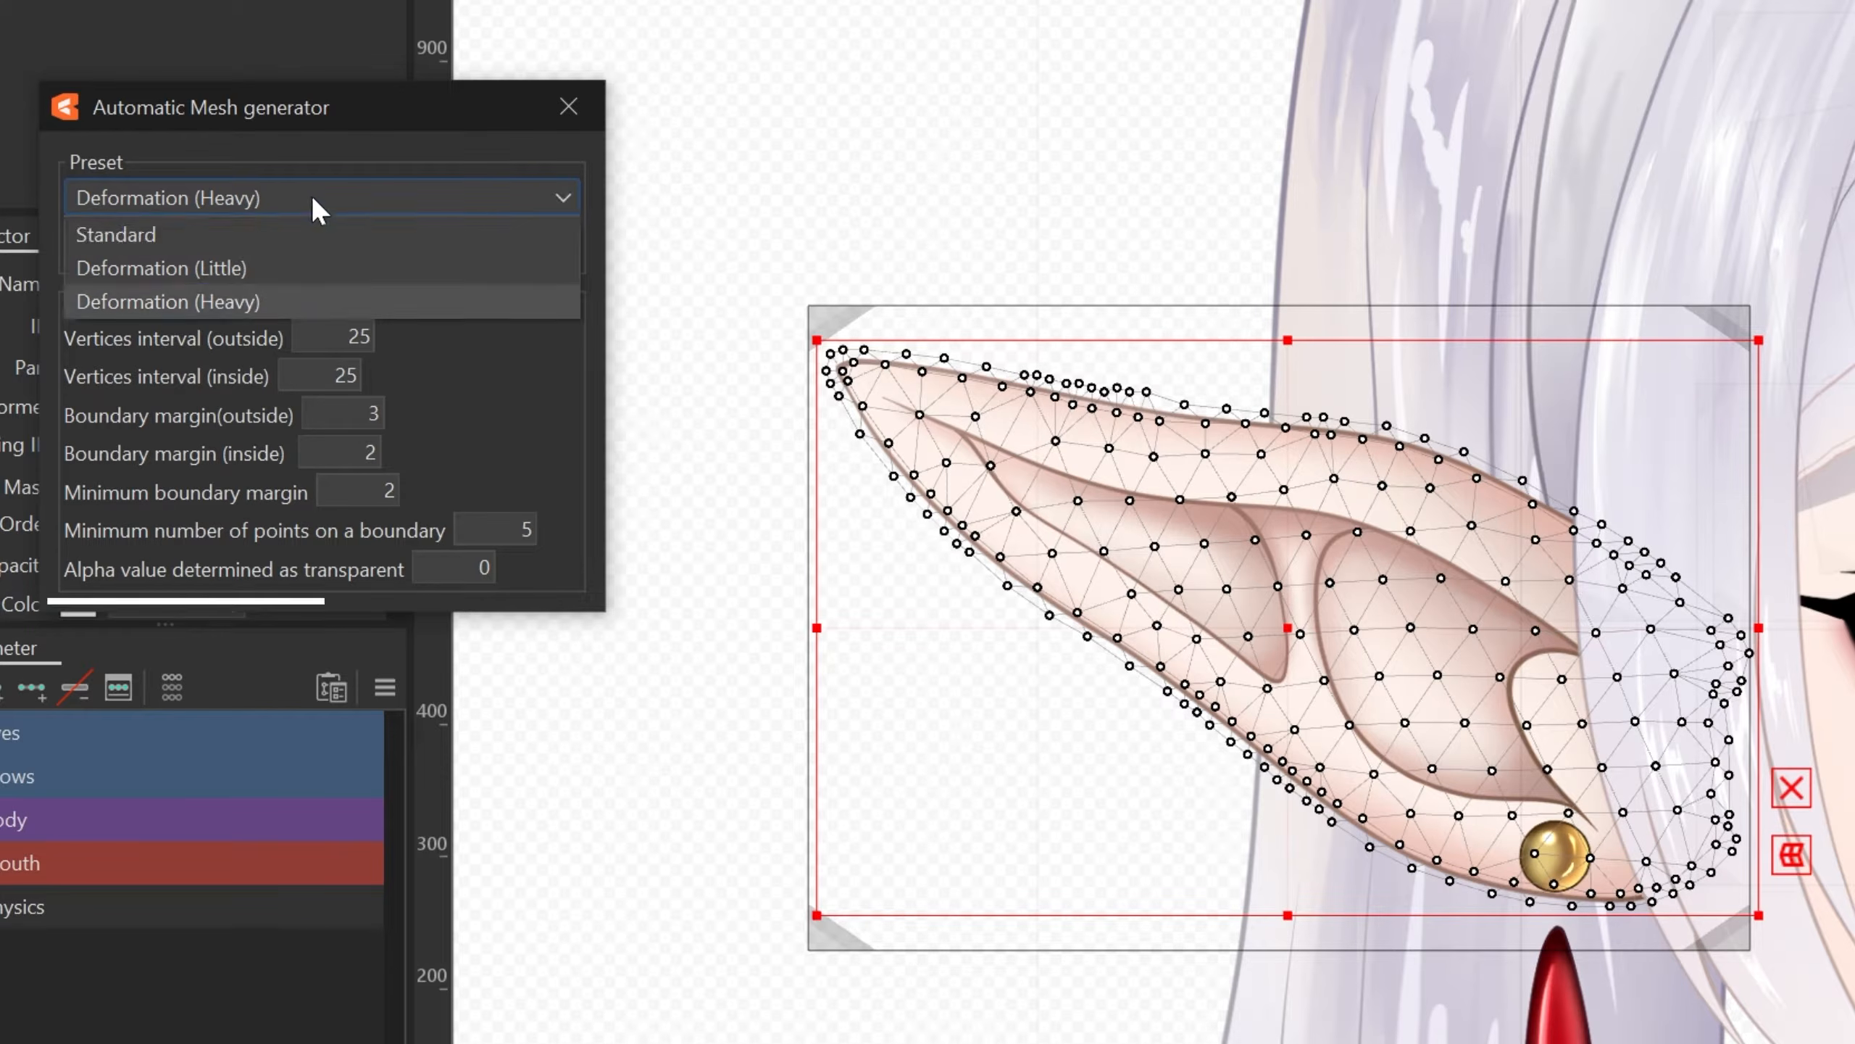
{"action": "left_click", "coordinate": [306, 234]}
- Set the ear mesh's vertices interval to 34 outside and 102 inside, and adjust its outside and inside boundary margins
{"action": "mouse_move", "coordinate": [333, 336]}
{"action": "left_mouse_down"}
{"action": "mouse_move", "coordinate": [350, 337]}
{"action": "mouse_move", "coordinate": [276, 336]}
{"action": "mouse_move", "coordinate": [310, 336]}
{"action": "left_mouse_up"}
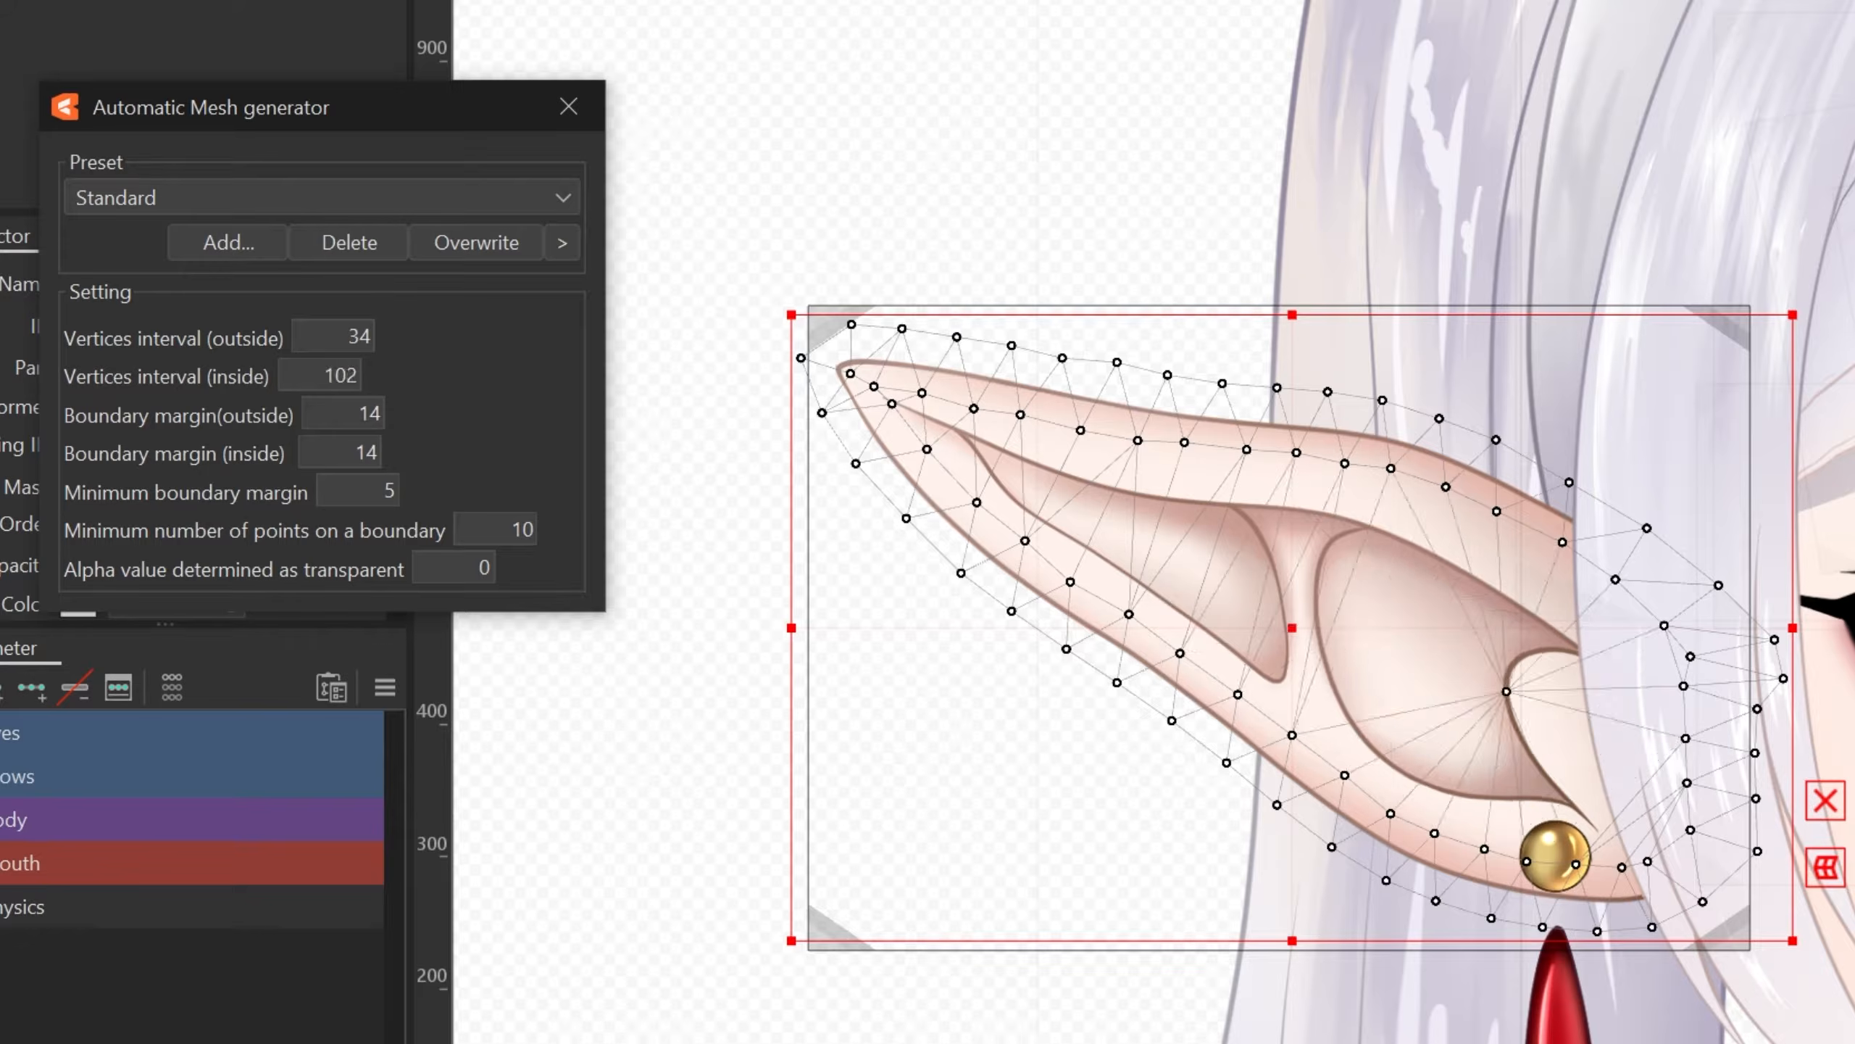
{"action": "mouse_move", "coordinate": [340, 413]}
{"action": "left_mouse_down"}
{"action": "mouse_move", "coordinate": [366, 413]}
{"action": "mouse_move", "coordinate": [338, 414]}
{"action": "left_mouse_up"}
{"action": "mouse_move", "coordinate": [339, 451]}
{"action": "left_mouse_down"}
{"action": "mouse_move", "coordinate": [378, 452]}
{"action": "mouse_move", "coordinate": [318, 451]}
{"action": "left_mouse_up"}
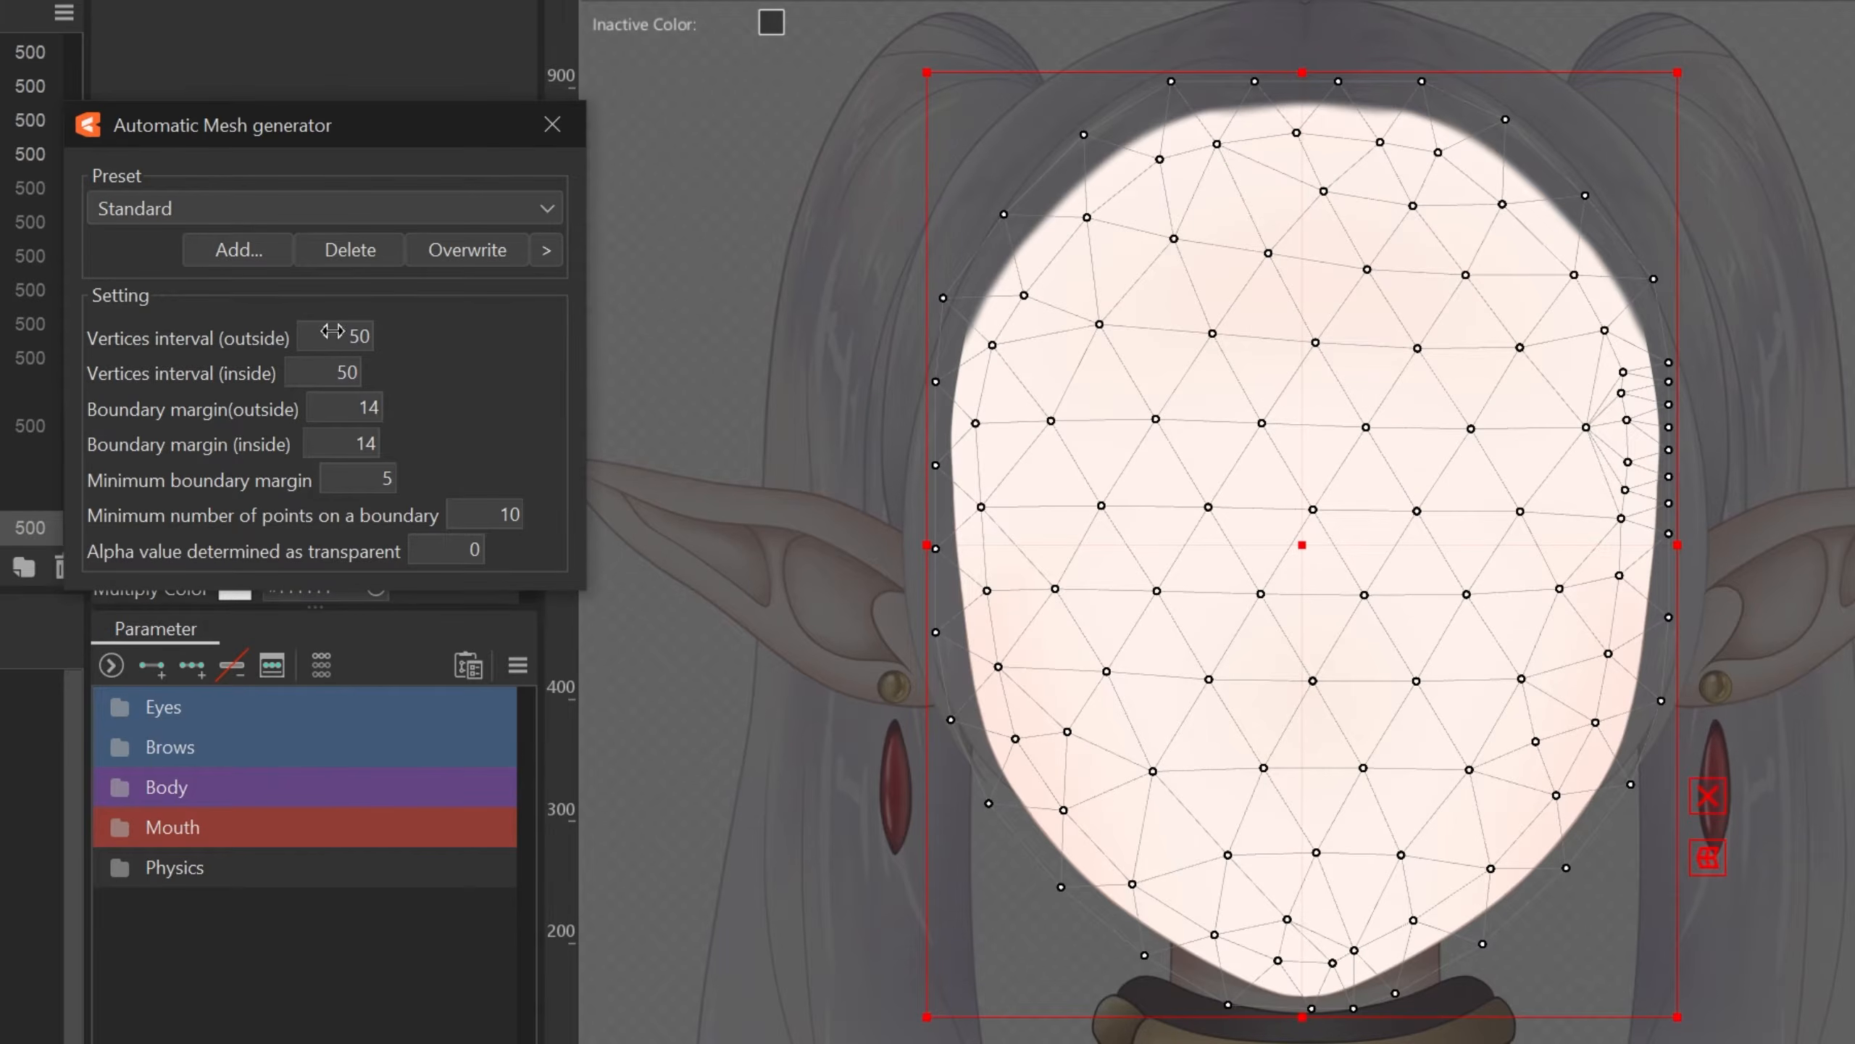
- Set the face's automatic mesh to an outside vertices interval of 21, with boundary margins of 2 outside and 8 inside
{"action": "left_click_drag", "start_coordinate": [333, 332], "coordinate": [383, 337]}
{"action": "left_click_drag", "start_coordinate": [367, 409], "coordinate": [365, 444]}
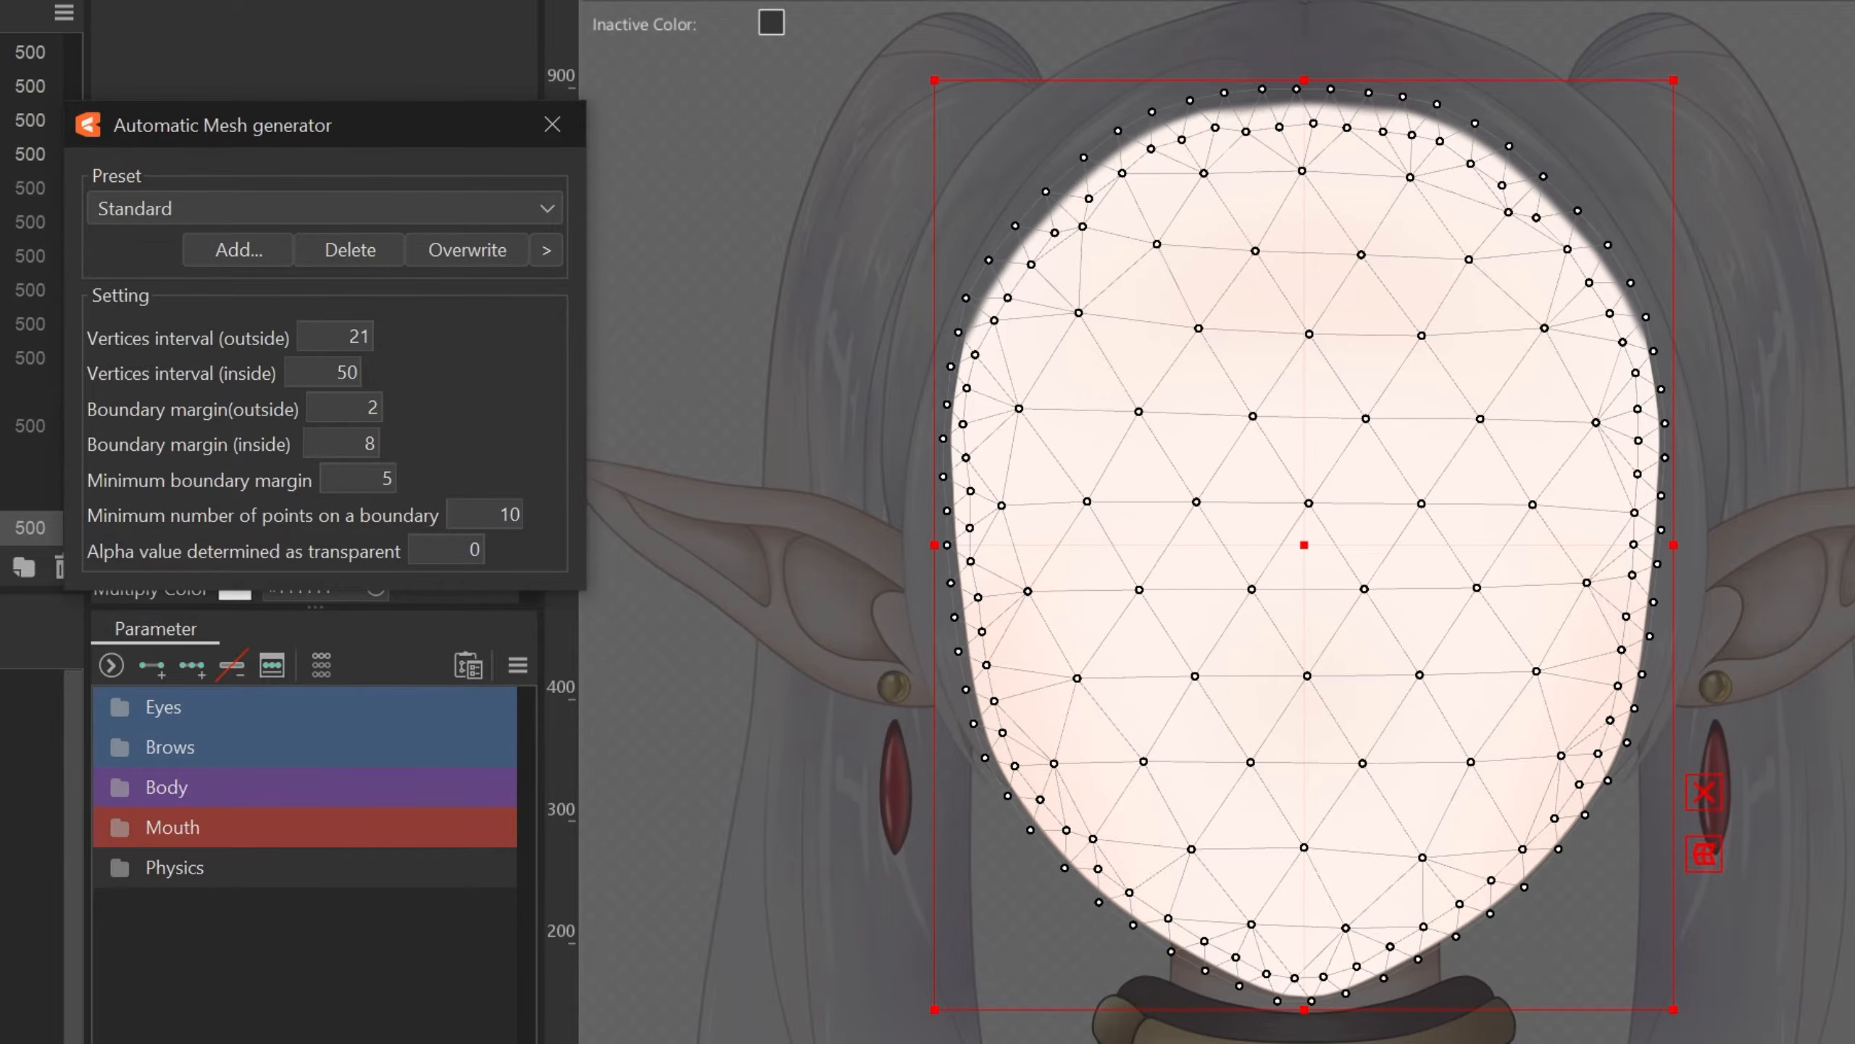
{"action": "left_click_drag", "start_coordinate": [1165, 454], "coordinate": [1284, 573]}
{"action": "key", "text": "ctrl+z"}
{"action": "scroll", "coordinate": [1027, 206], "scroll_direction": "up", "scroll_amount": 3}
{"action": "left_click_drag", "start_coordinate": [1201, 253], "coordinate": [897, 439]}
{"action": "left_click_drag", "start_coordinate": [1388, 658], "coordinate": [1511, 684]}
{"action": "scroll", "coordinate": [343, 337], "scroll_direction": "down", "scroll_amount": 7}
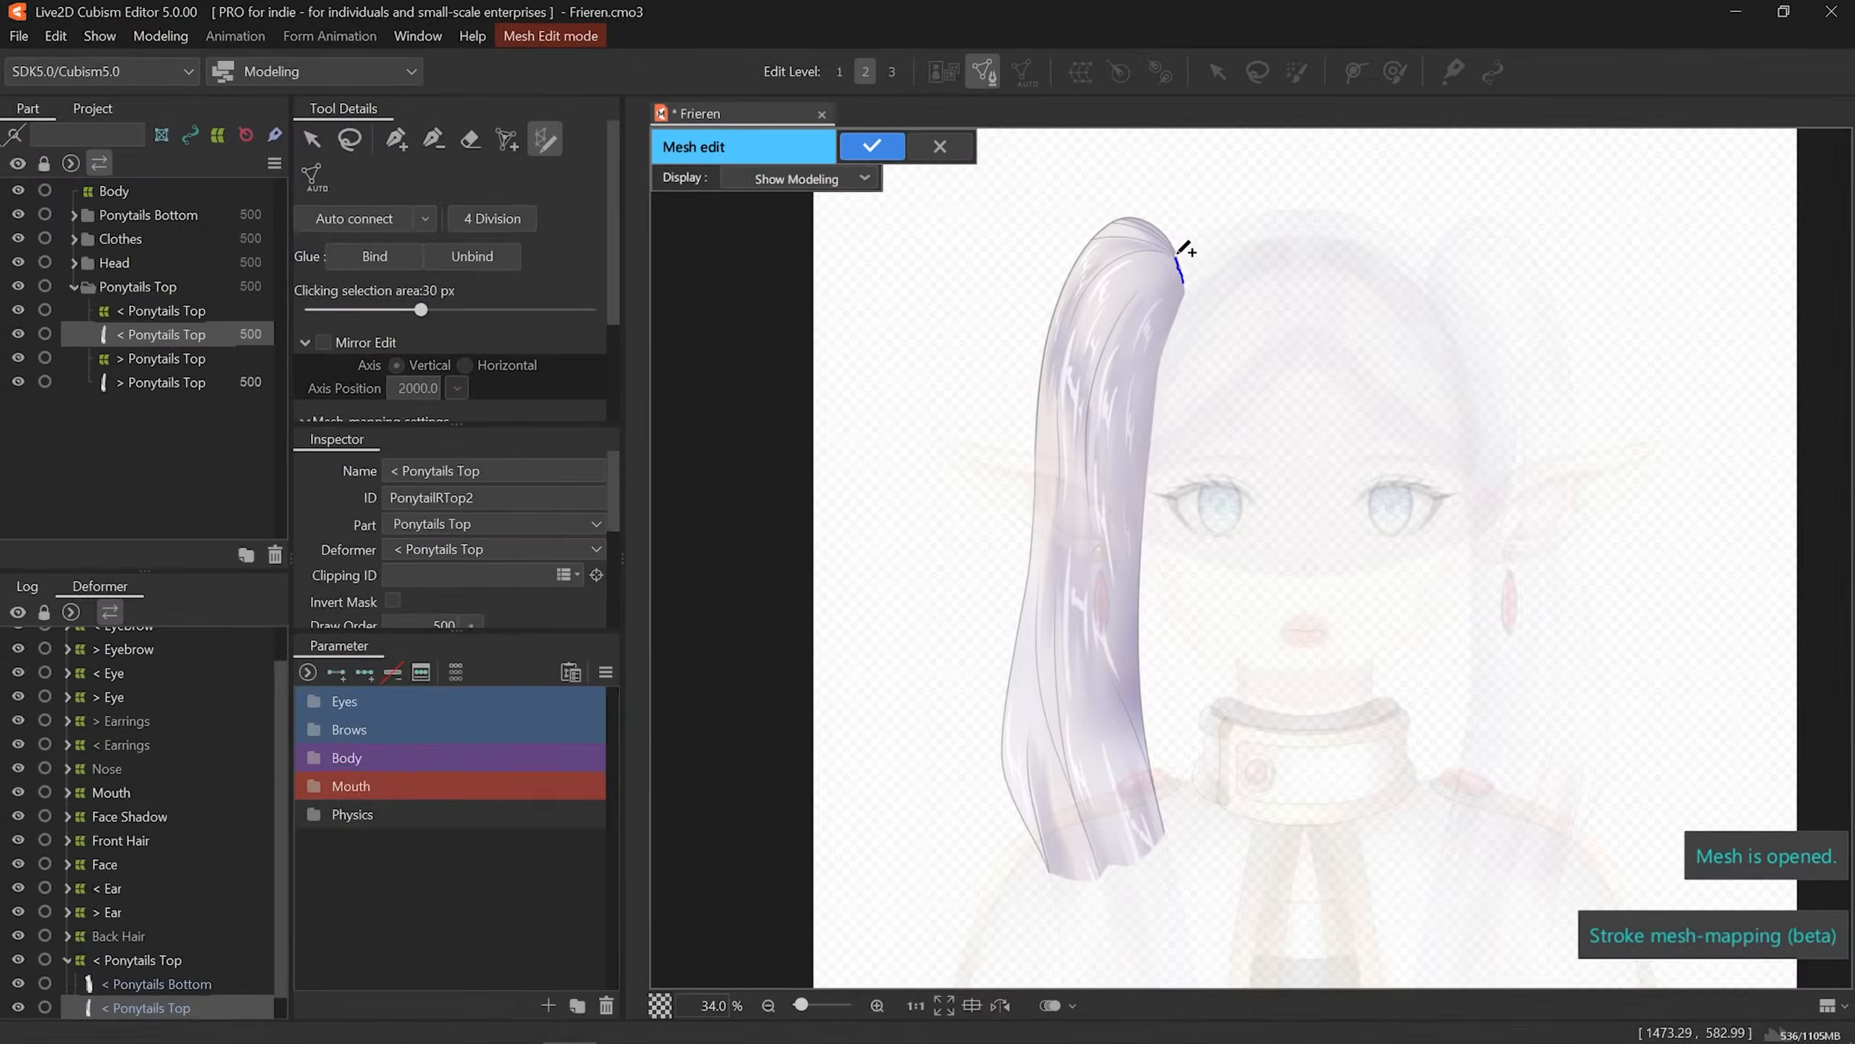
- Trace the outer edge of < Ponytails Top from its crown downward with the stroke mesh-mapping tool
{"action": "scroll", "coordinate": [1476, 646], "scroll_direction": "up", "scroll_amount": 5}
{"action": "left_click_drag", "start_coordinate": [1470, 729], "coordinate": [1448, 601]}
{"action": "left_click_drag", "start_coordinate": [840, 612], "coordinate": [713, 904]}
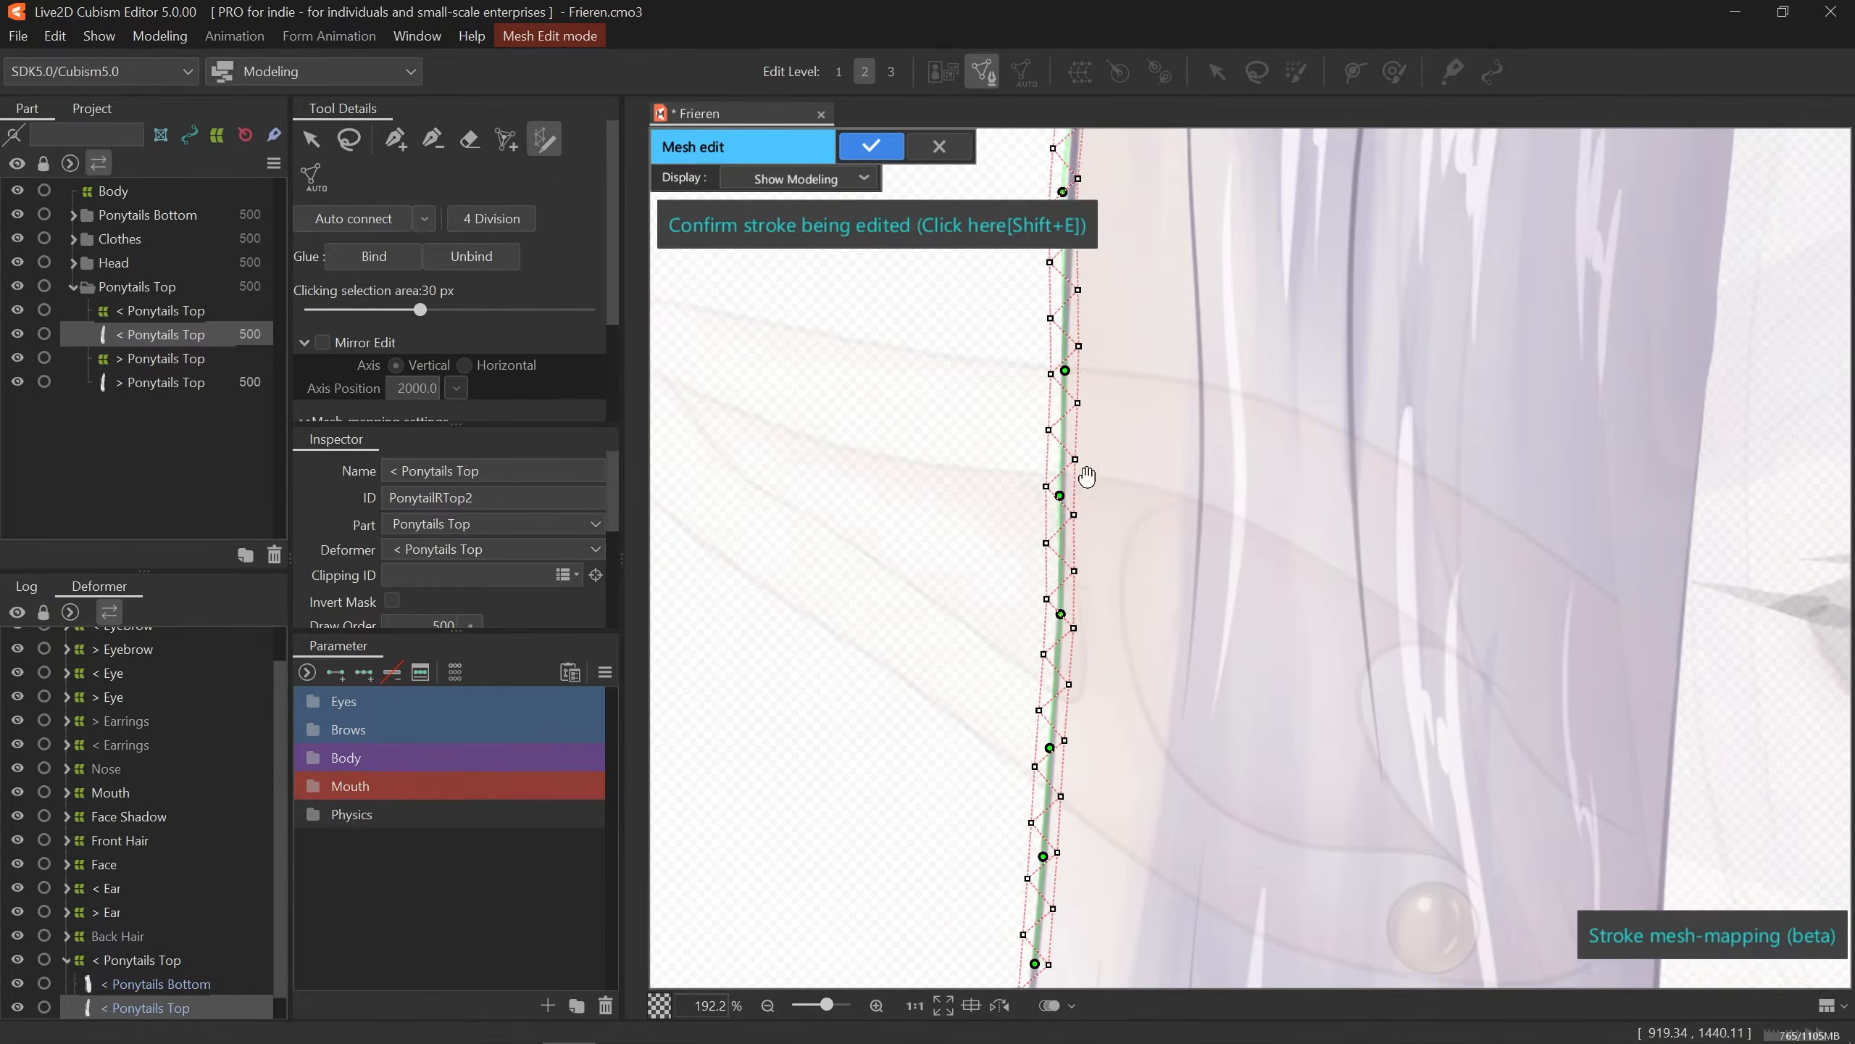
{"action": "left_click_drag", "start_coordinate": [1087, 476], "coordinate": [1099, 131]}
{"action": "left_click_drag", "start_coordinate": [1181, 563], "coordinate": [1257, 132]}
{"action": "left_click_drag", "start_coordinate": [1127, 188], "coordinate": [1079, 476]}
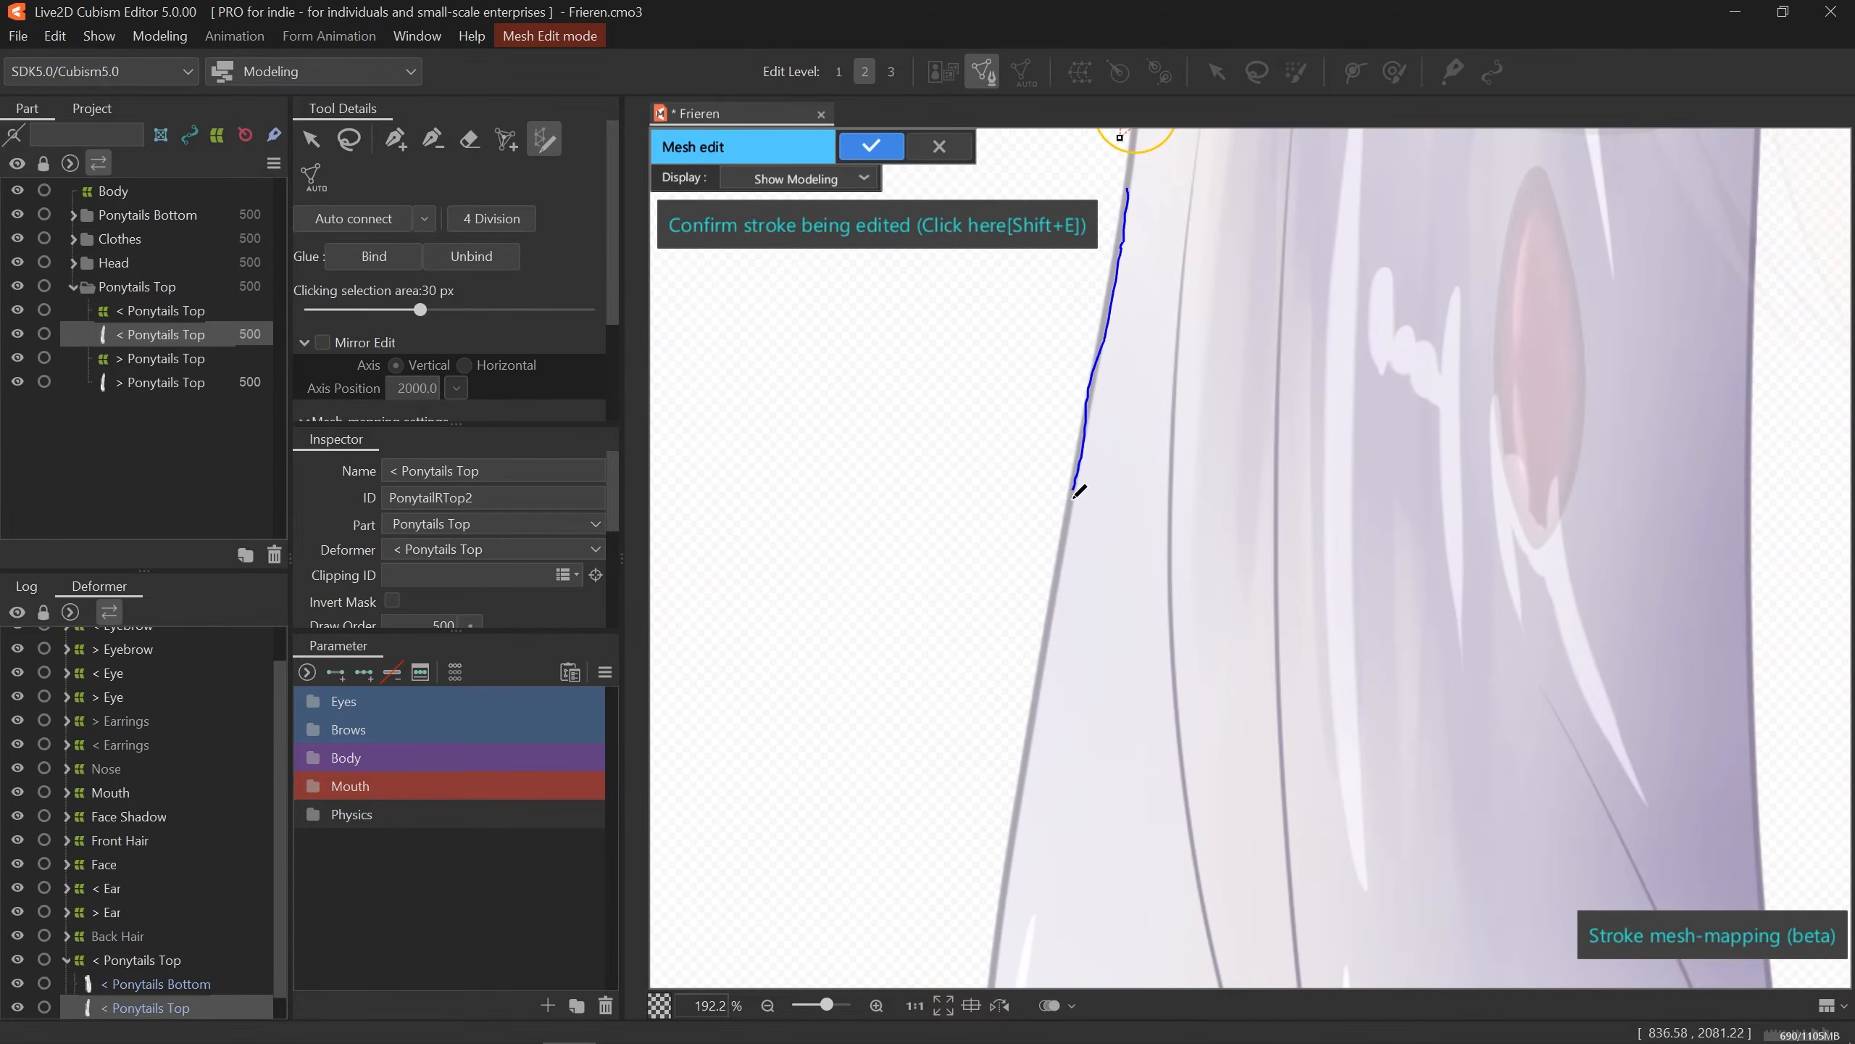
{"action": "left_click_drag", "start_coordinate": [1129, 726], "coordinate": [1191, 52]}
{"action": "left_click_drag", "start_coordinate": [1043, 345], "coordinate": [1049, 475]}
{"action": "left_click_drag", "start_coordinate": [1054, 684], "coordinate": [1063, 684]}
{"action": "left_click_drag", "start_coordinate": [1072, 747], "coordinate": [1097, 782]}
- Continue the mesh-mapping stroke around the ponytail's jagged lower edge
{"action": "scroll", "coordinate": [1098, 782], "scroll_direction": "down", "scroll_amount": 2}
{"action": "left_click_drag", "start_coordinate": [1241, 963], "coordinate": [1068, 470]}
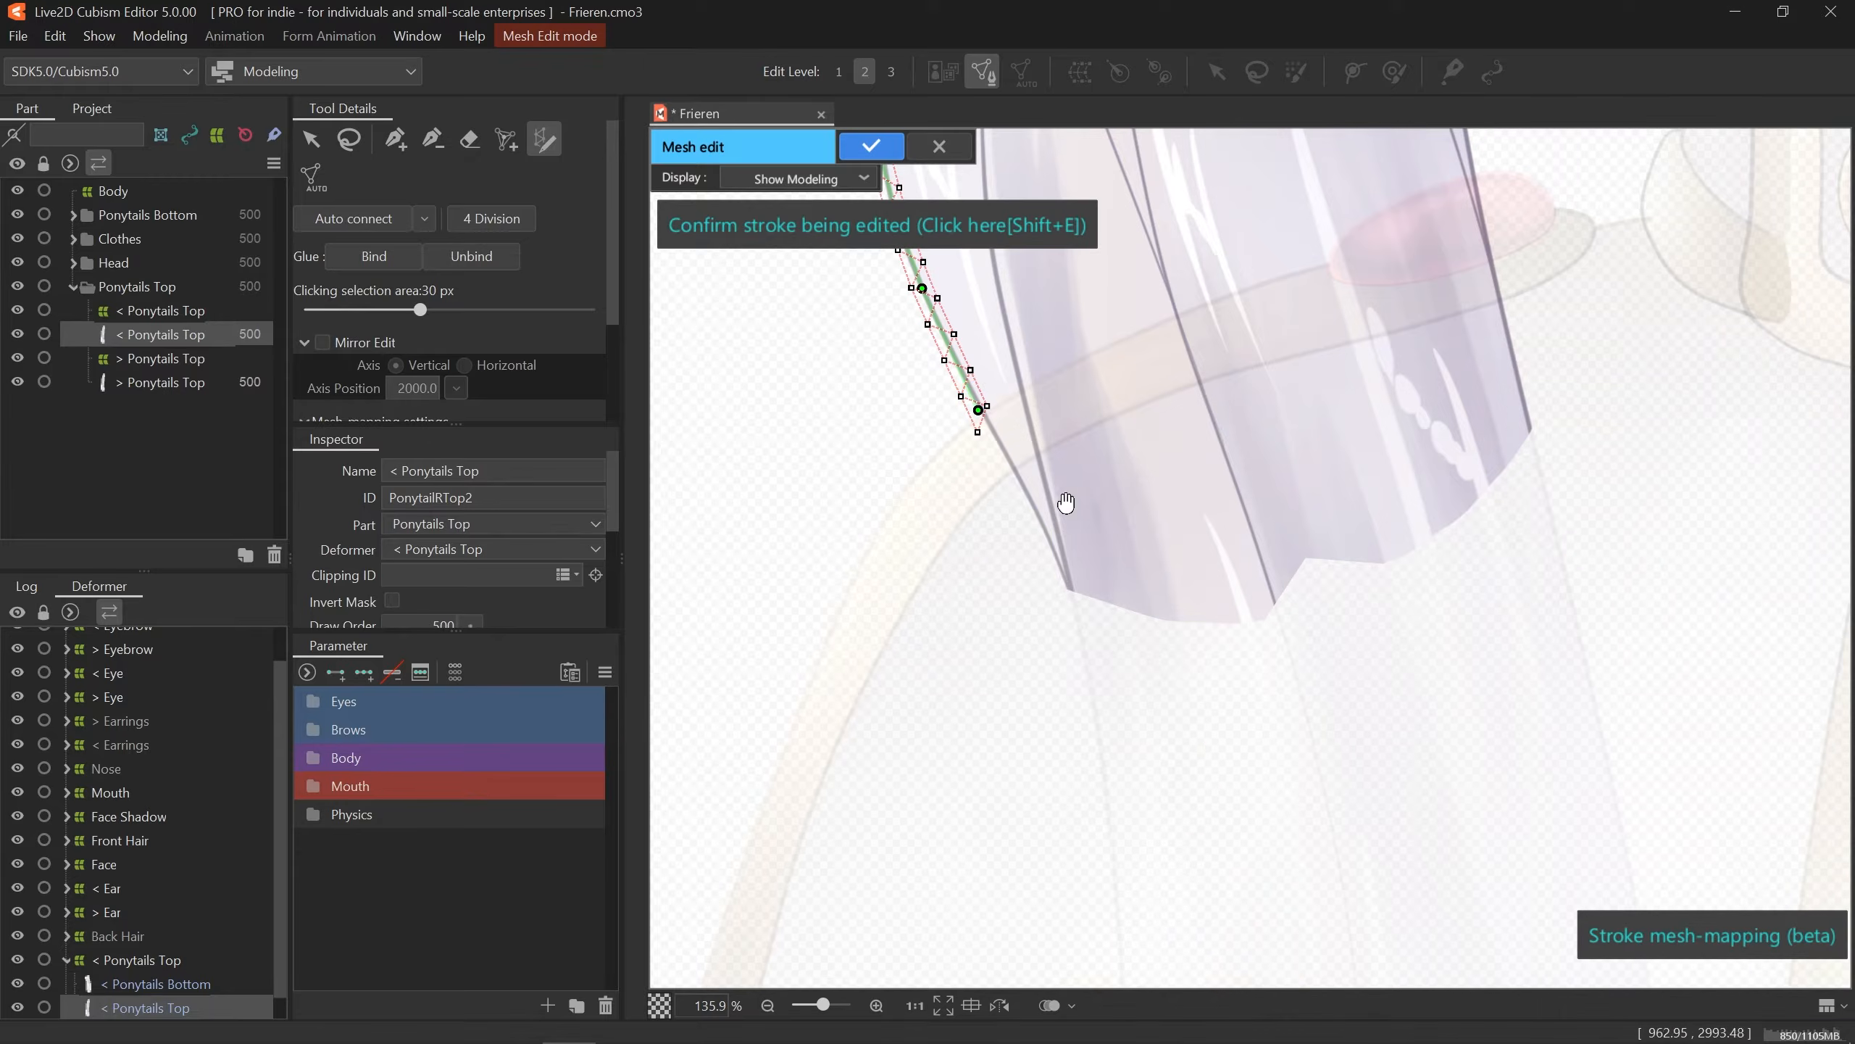
{"action": "left_click_drag", "start_coordinate": [1197, 621], "coordinate": [1304, 559]}
{"action": "left_click_drag", "start_coordinate": [1303, 559], "coordinate": [908, 576]}
{"action": "left_click_drag", "start_coordinate": [951, 575], "coordinate": [991, 576]}
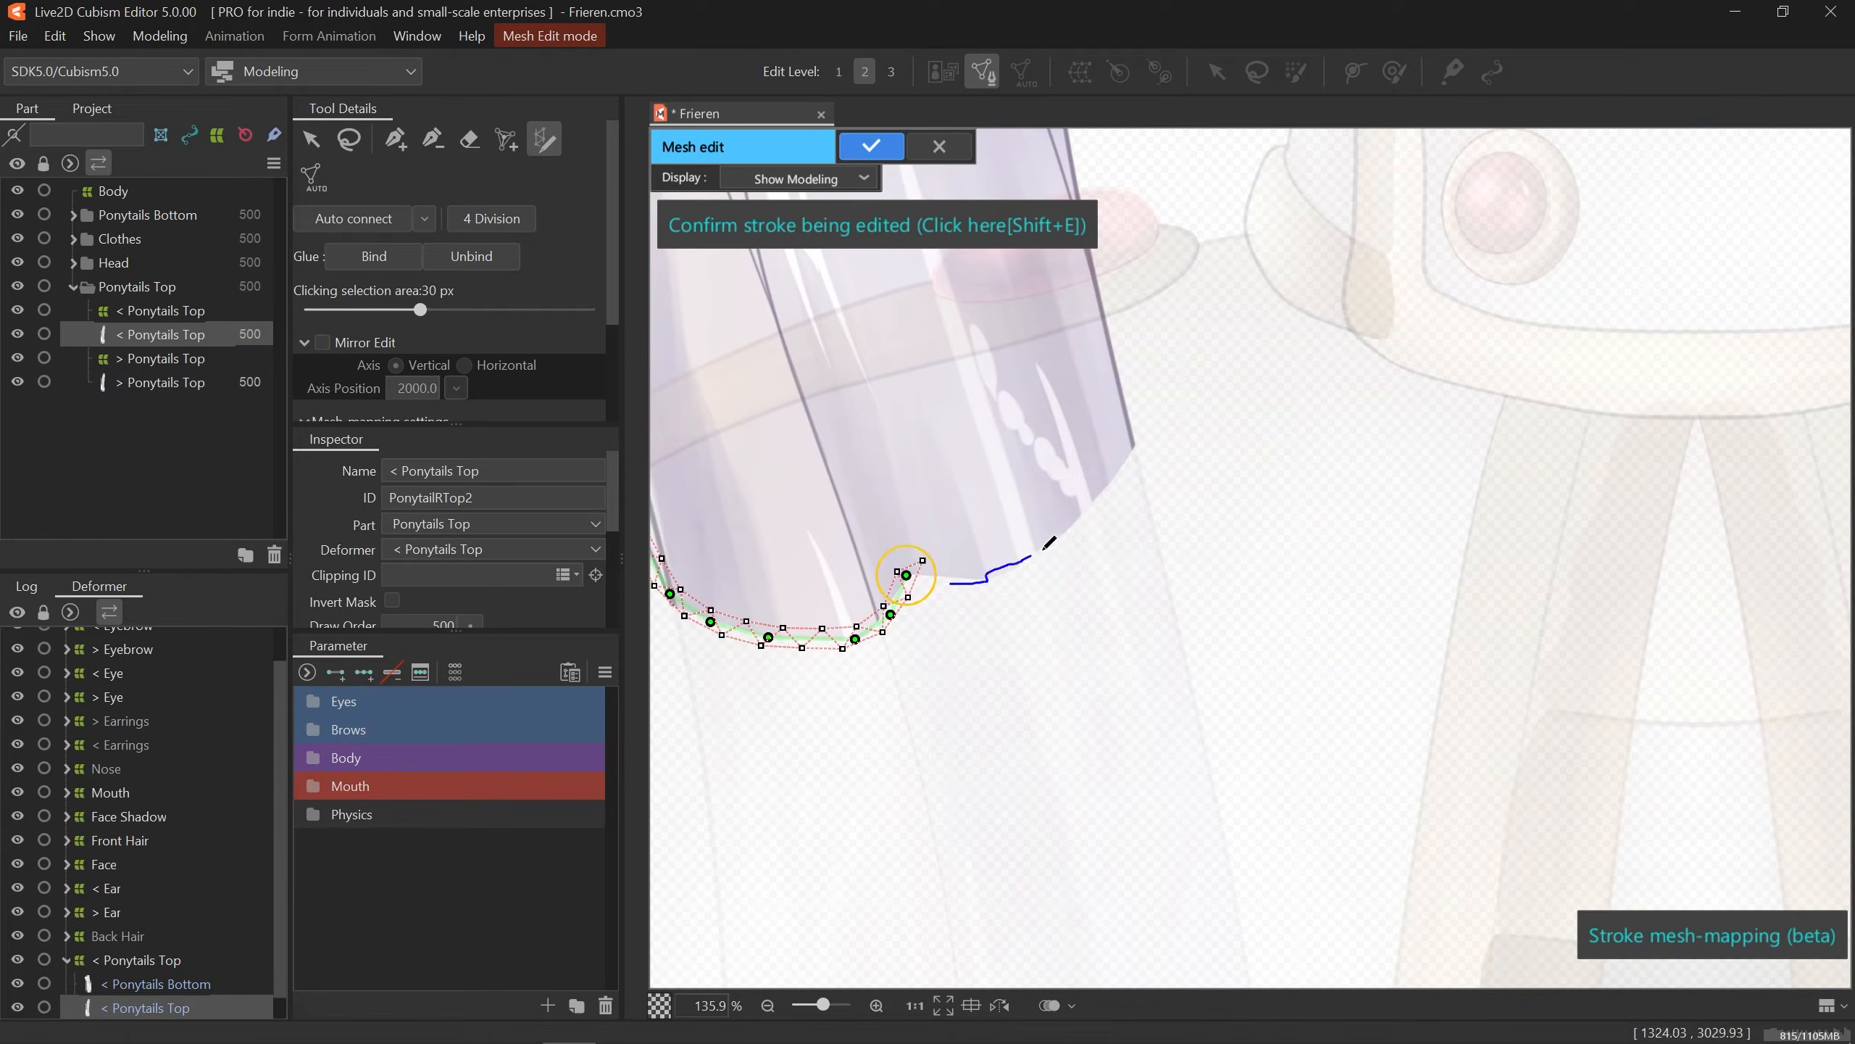
- Trace the mesh-mapping stroke back up the ponytail's inner edge, beside the face
{"action": "left_click_drag", "start_coordinate": [1172, 463], "coordinate": [1187, 804]}
{"action": "left_click_drag", "start_coordinate": [1151, 781], "coordinate": [1069, 300]}
{"action": "left_click_drag", "start_coordinate": [1069, 300], "coordinate": [1109, 896]}
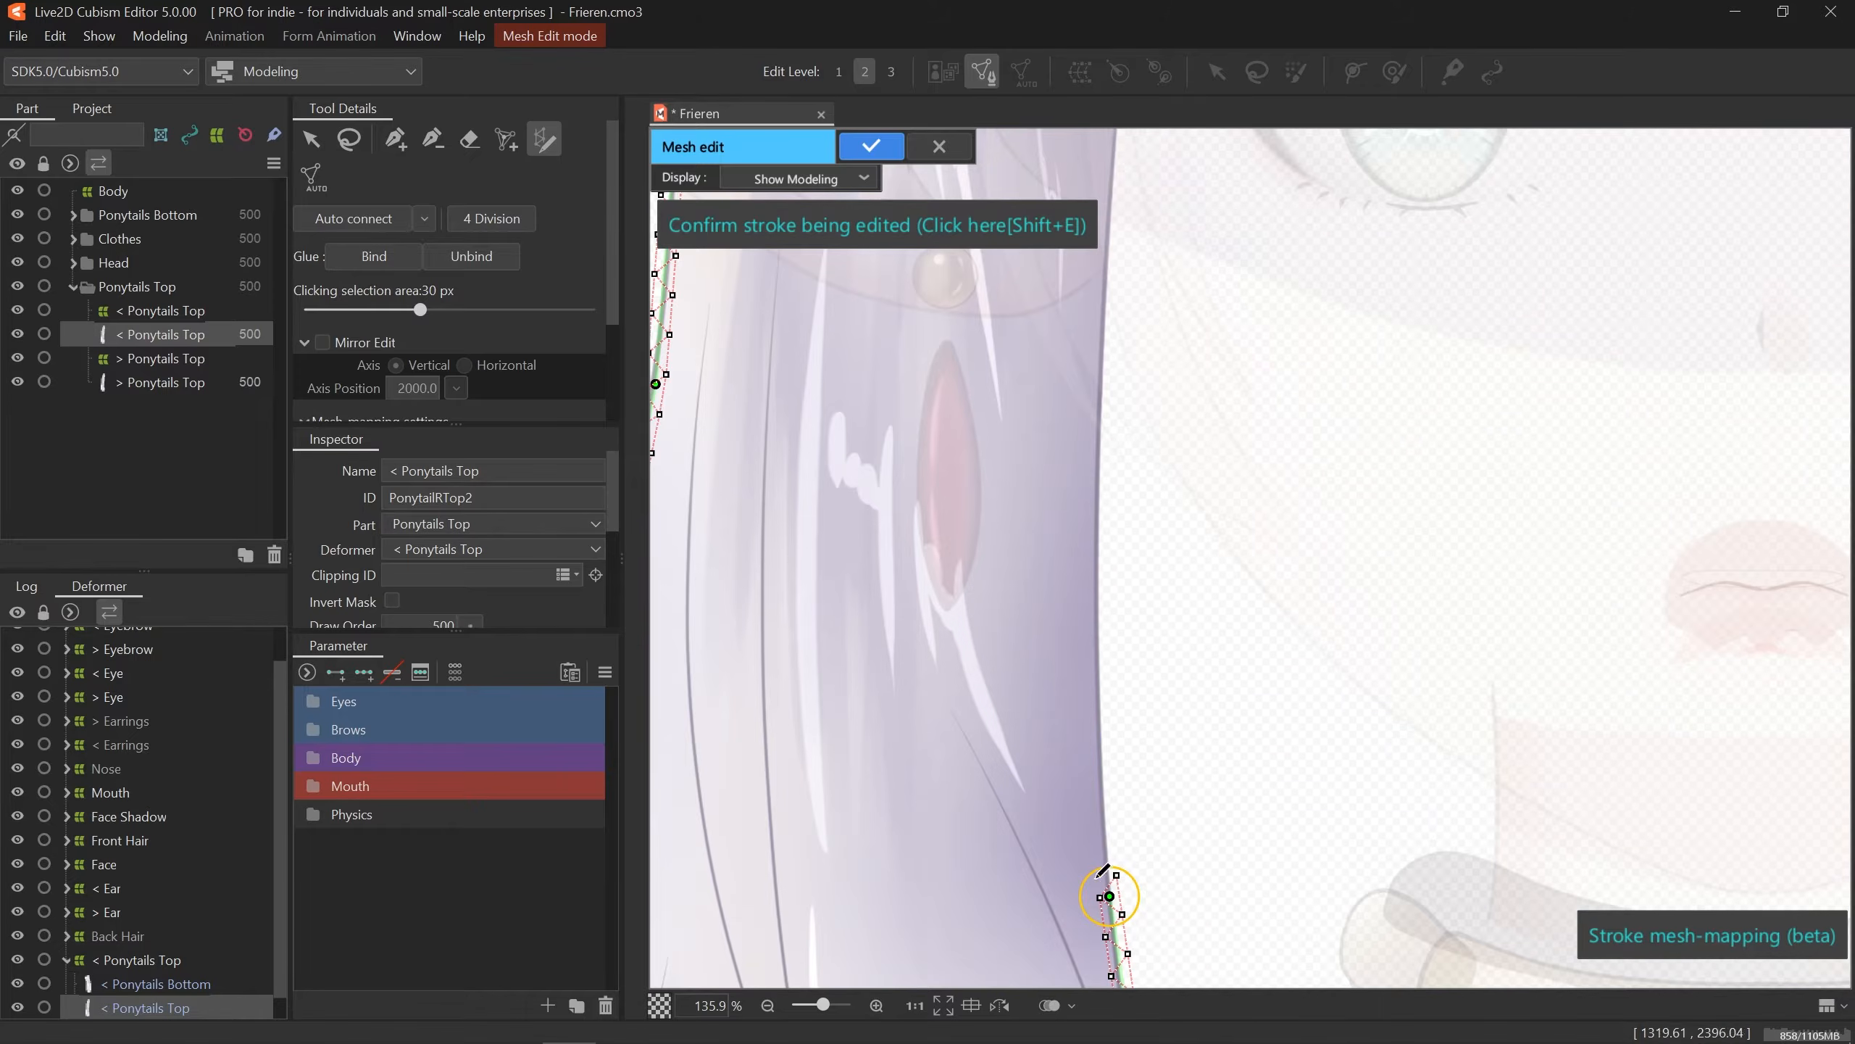
{"action": "left_click_drag", "start_coordinate": [1183, 226], "coordinate": [1127, 923]}
{"action": "left_click_drag", "start_coordinate": [1072, 792], "coordinate": [1125, 249]}
{"action": "mouse_move", "coordinate": [1169, 351]}
{"action": "left_mouse_down"}
{"action": "mouse_move", "coordinate": [1189, 576]}
{"action": "mouse_move", "coordinate": [1141, 811]}
{"action": "left_mouse_up"}
{"action": "left_click_drag", "start_coordinate": [1110, 662], "coordinate": [1123, 610]}
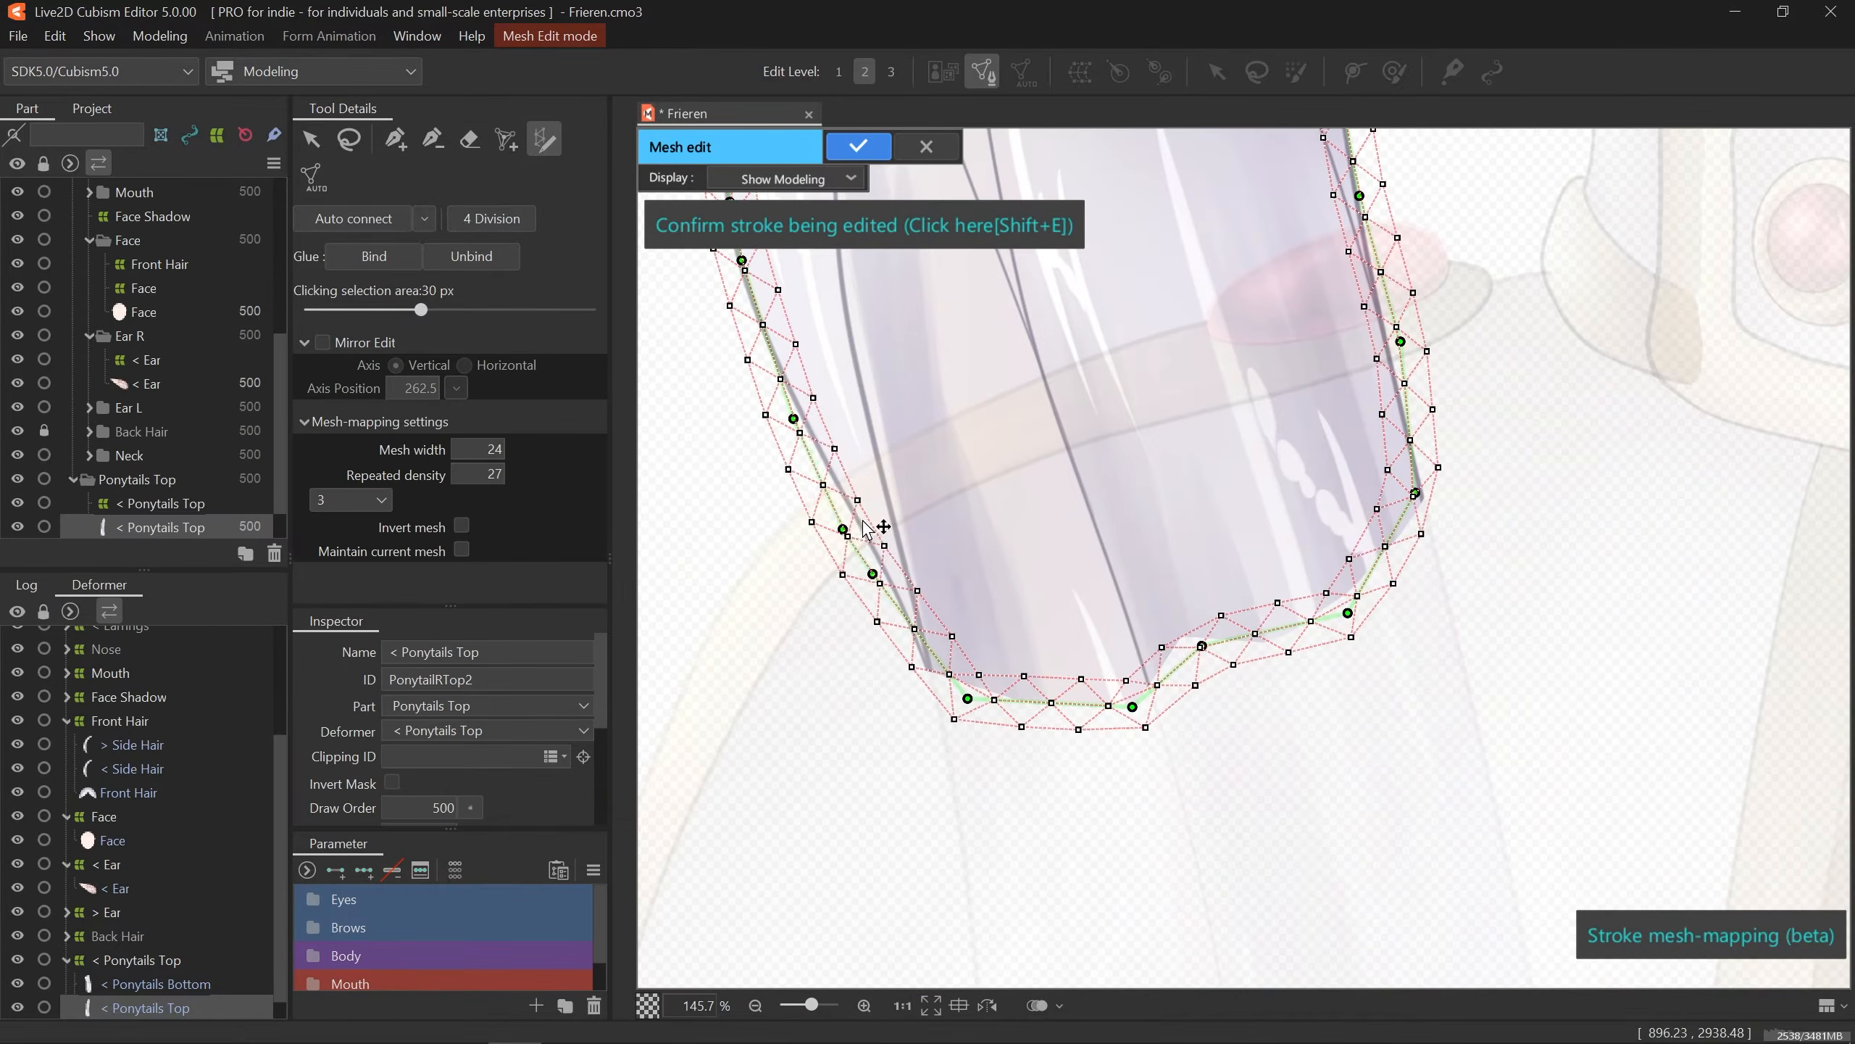
- Reposition the stroke's control points around the ponytail's lower end so that it follows the outline
{"action": "left_click_drag", "start_coordinate": [843, 529], "coordinate": [862, 519]}
{"action": "left_click_drag", "start_coordinate": [872, 574], "coordinate": [895, 586]}
{"action": "left_click_drag", "start_coordinate": [967, 699], "coordinate": [947, 697]}
{"action": "left_click_drag", "start_coordinate": [1260, 750], "coordinate": [1156, 814]}
{"action": "left_click_drag", "start_coordinate": [1099, 710], "coordinate": [1093, 698]}
{"action": "mouse_move", "coordinate": [1203, 727]}
{"action": "left_mouse_down"}
{"action": "mouse_move", "coordinate": [1194, 776]}
{"action": "mouse_move", "coordinate": [1254, 706]}
{"action": "left_mouse_up"}
{"action": "left_click_drag", "start_coordinate": [1241, 709], "coordinate": [1241, 826]}
- Set the stroke mesh's width to 47, its repeated density to 58 and its row option to 1
{"action": "scroll", "coordinate": [1184, 607], "scroll_direction": "down", "scroll_amount": 3}
{"action": "scroll", "coordinate": [1198, 621], "scroll_direction": "up", "scroll_amount": 2}
{"action": "scroll", "coordinate": [1198, 599], "scroll_direction": "down", "scroll_amount": 2}
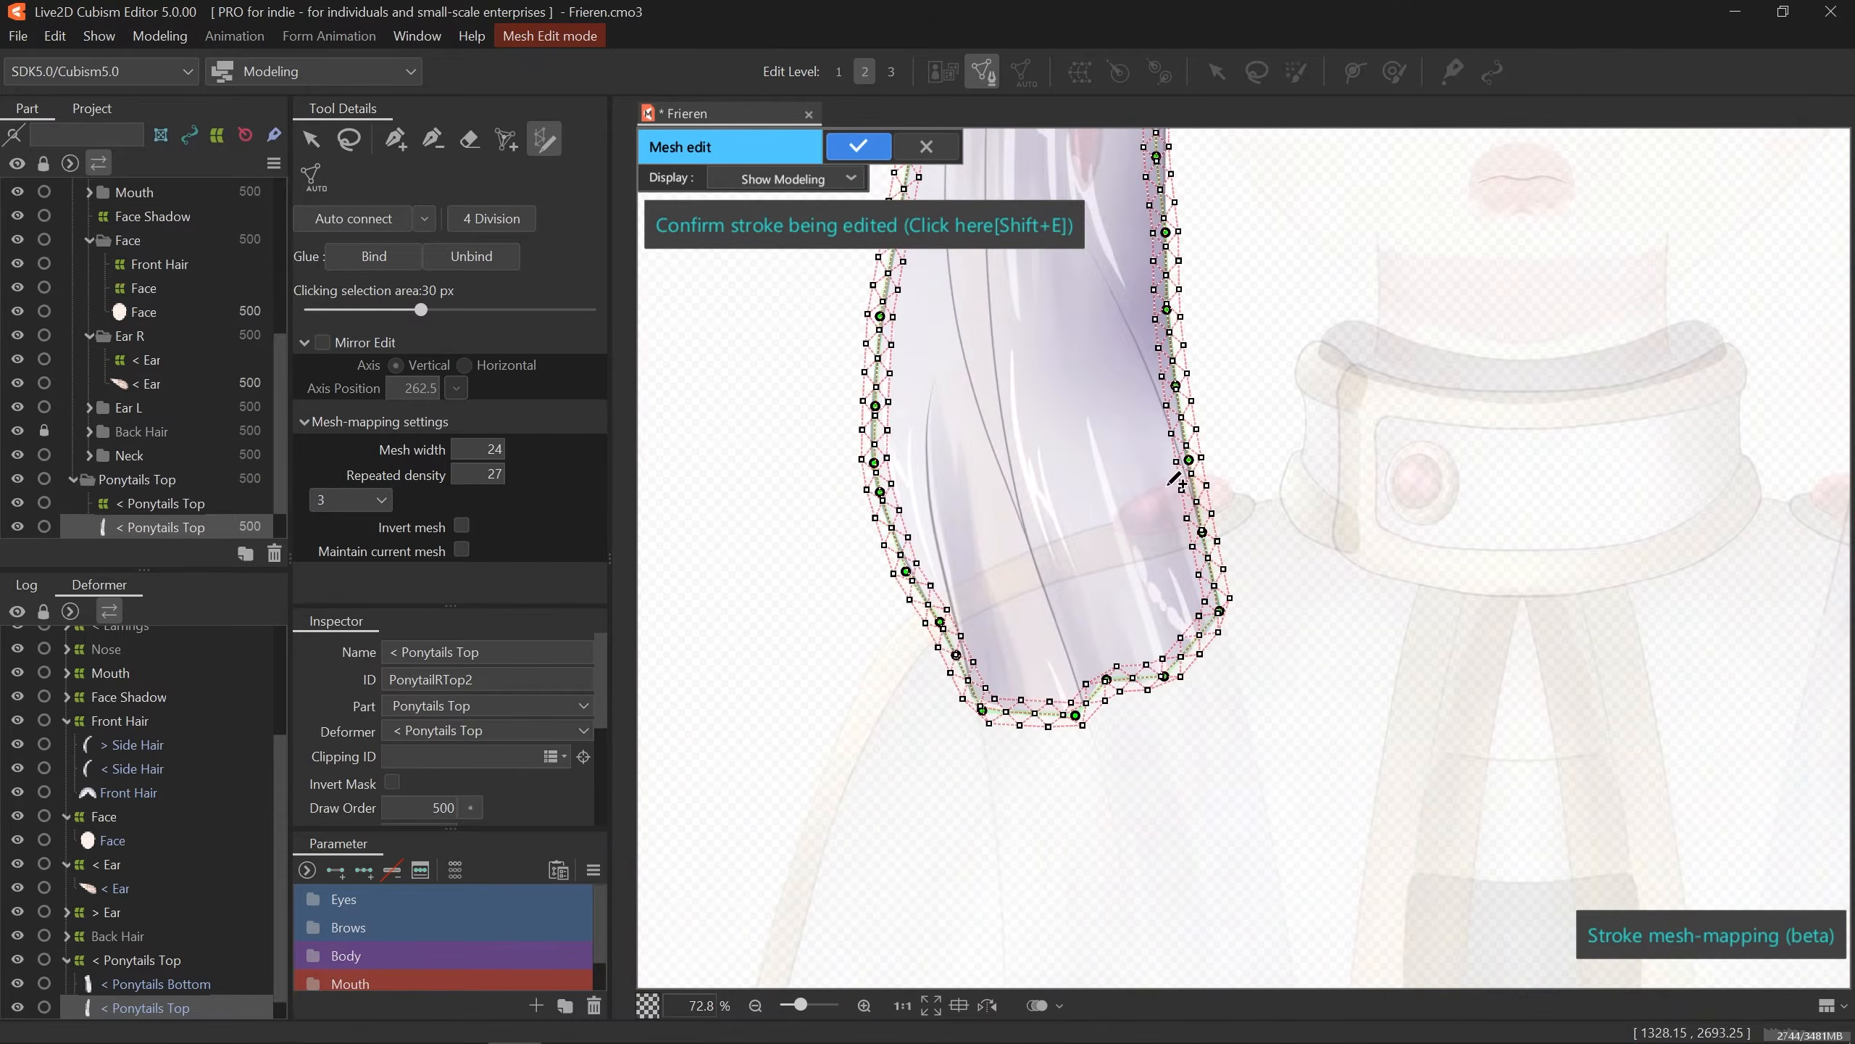
{"action": "left_click_drag", "start_coordinate": [1190, 337], "coordinate": [1177, 595]}
{"action": "scroll", "coordinate": [1176, 596], "scroll_direction": "up", "scroll_amount": 3}
{"action": "scroll", "coordinate": [1180, 658], "scroll_direction": "up", "scroll_amount": 5}
{"action": "left_click_drag", "start_coordinate": [477, 448], "coordinate": [494, 449]}
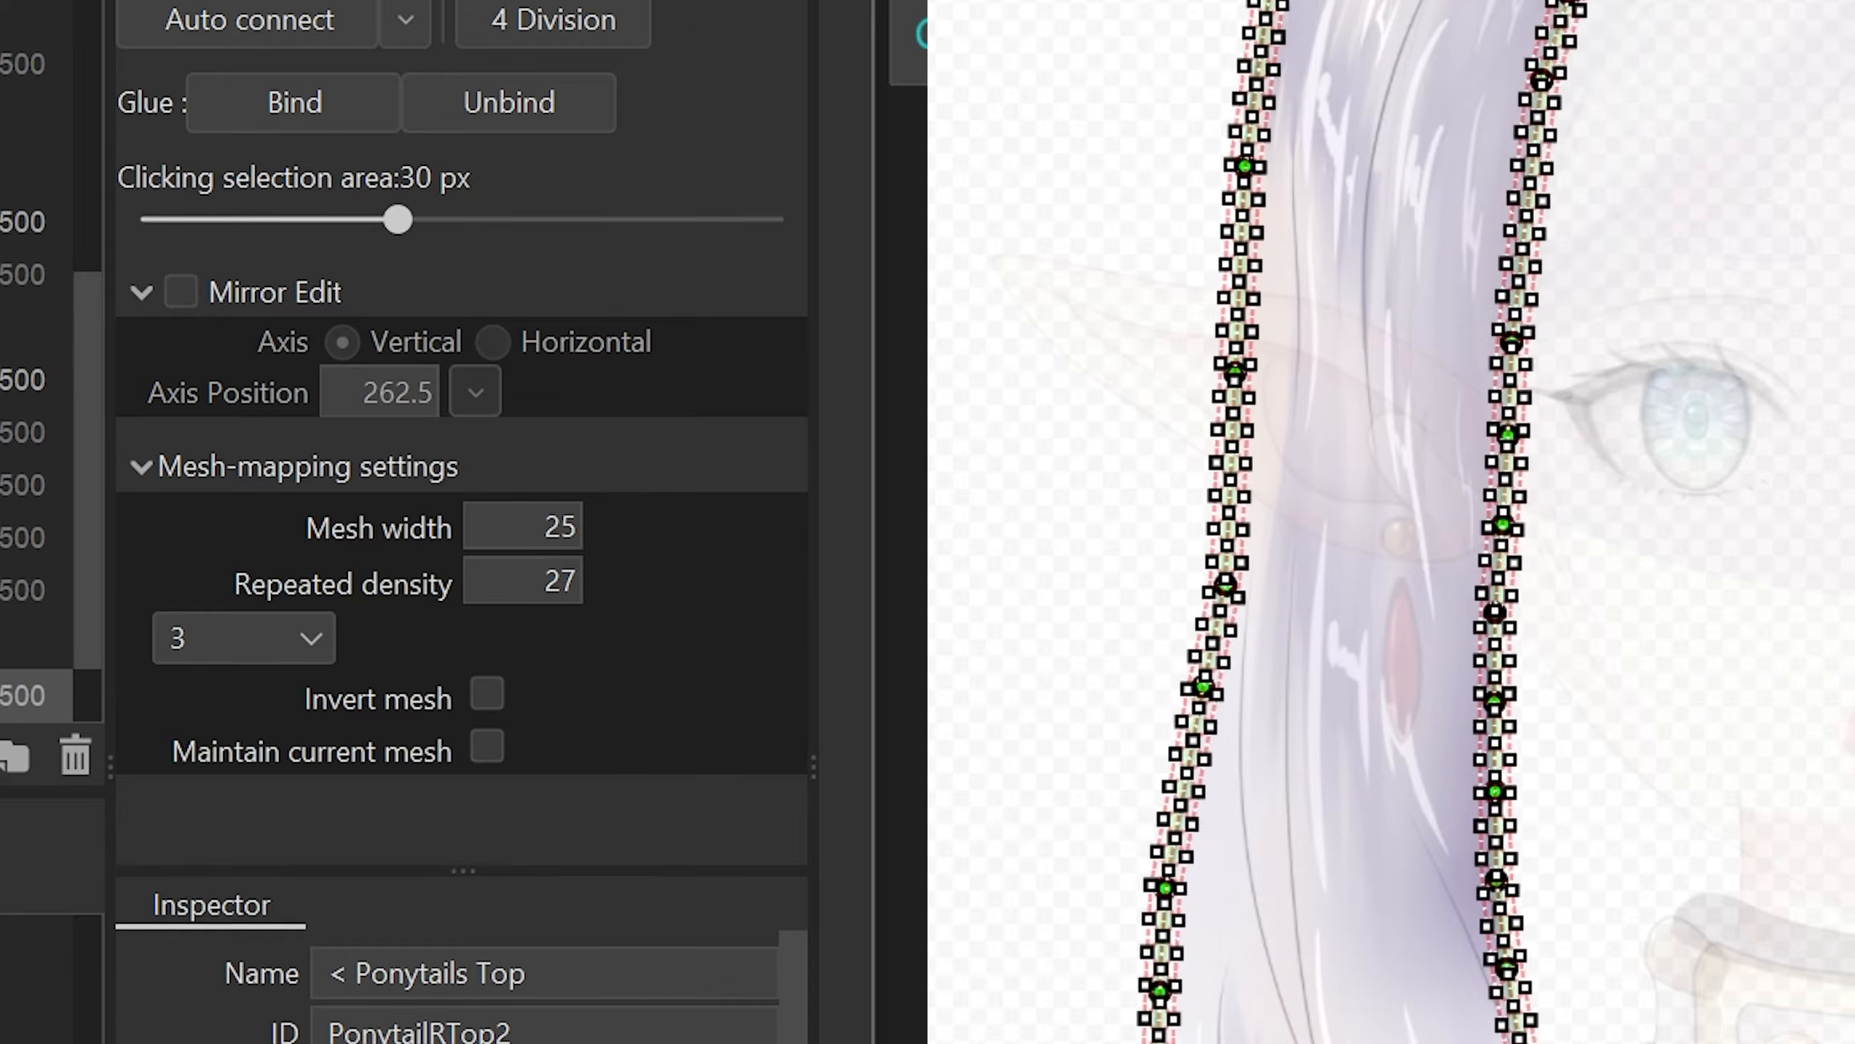
{"action": "left_click_drag", "start_coordinate": [523, 580], "coordinate": [569, 580]}
{"action": "left_click", "coordinate": [261, 638]}
{"action": "left_click", "coordinate": [263, 701]}
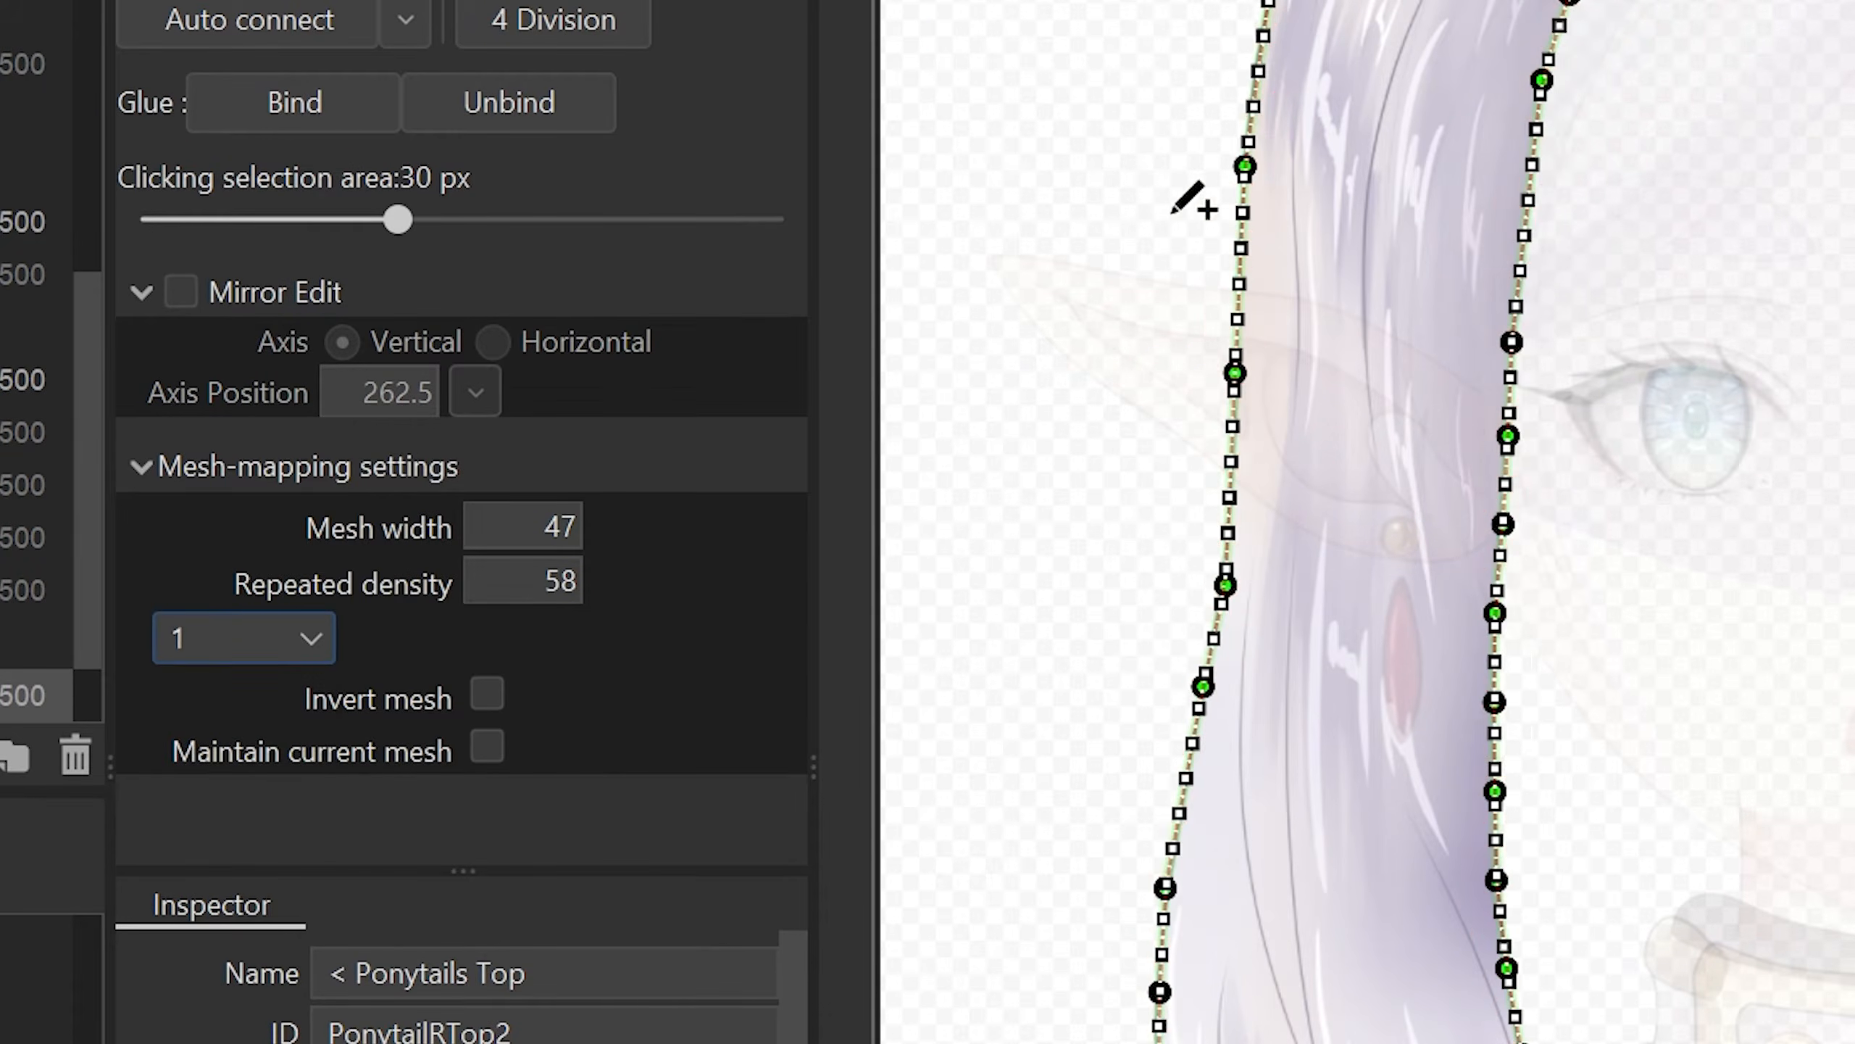
- Switch the stroke mesh's row option through two other choices to compare the vertex layouts
{"action": "left_click", "coordinate": [292, 646]}
{"action": "left_click", "coordinate": [277, 753]}
{"action": "left_click", "coordinate": [300, 646]}
{"action": "left_click", "coordinate": [282, 787]}
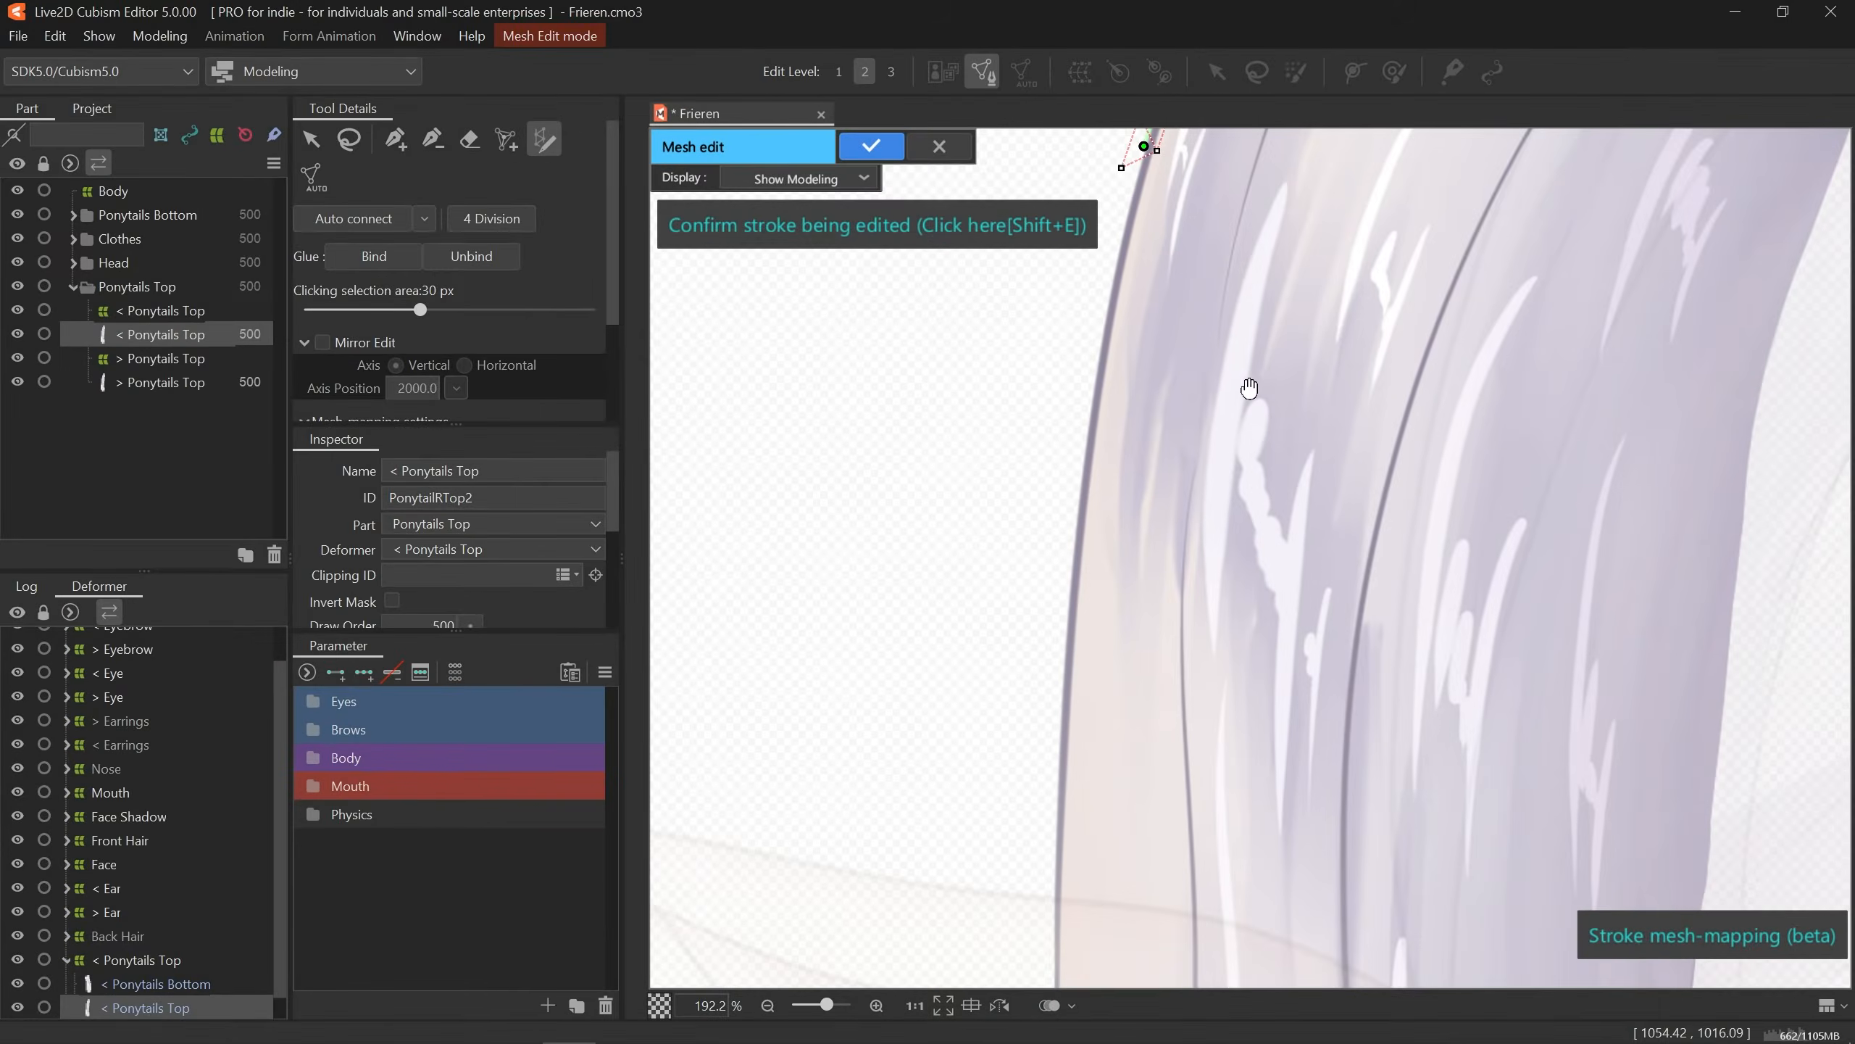
- Extend the stroke along the ponytail's upper outer edge and shift one control point onto the outline
{"action": "left_click_drag", "start_coordinate": [1193, 397], "coordinate": [1195, 444]}
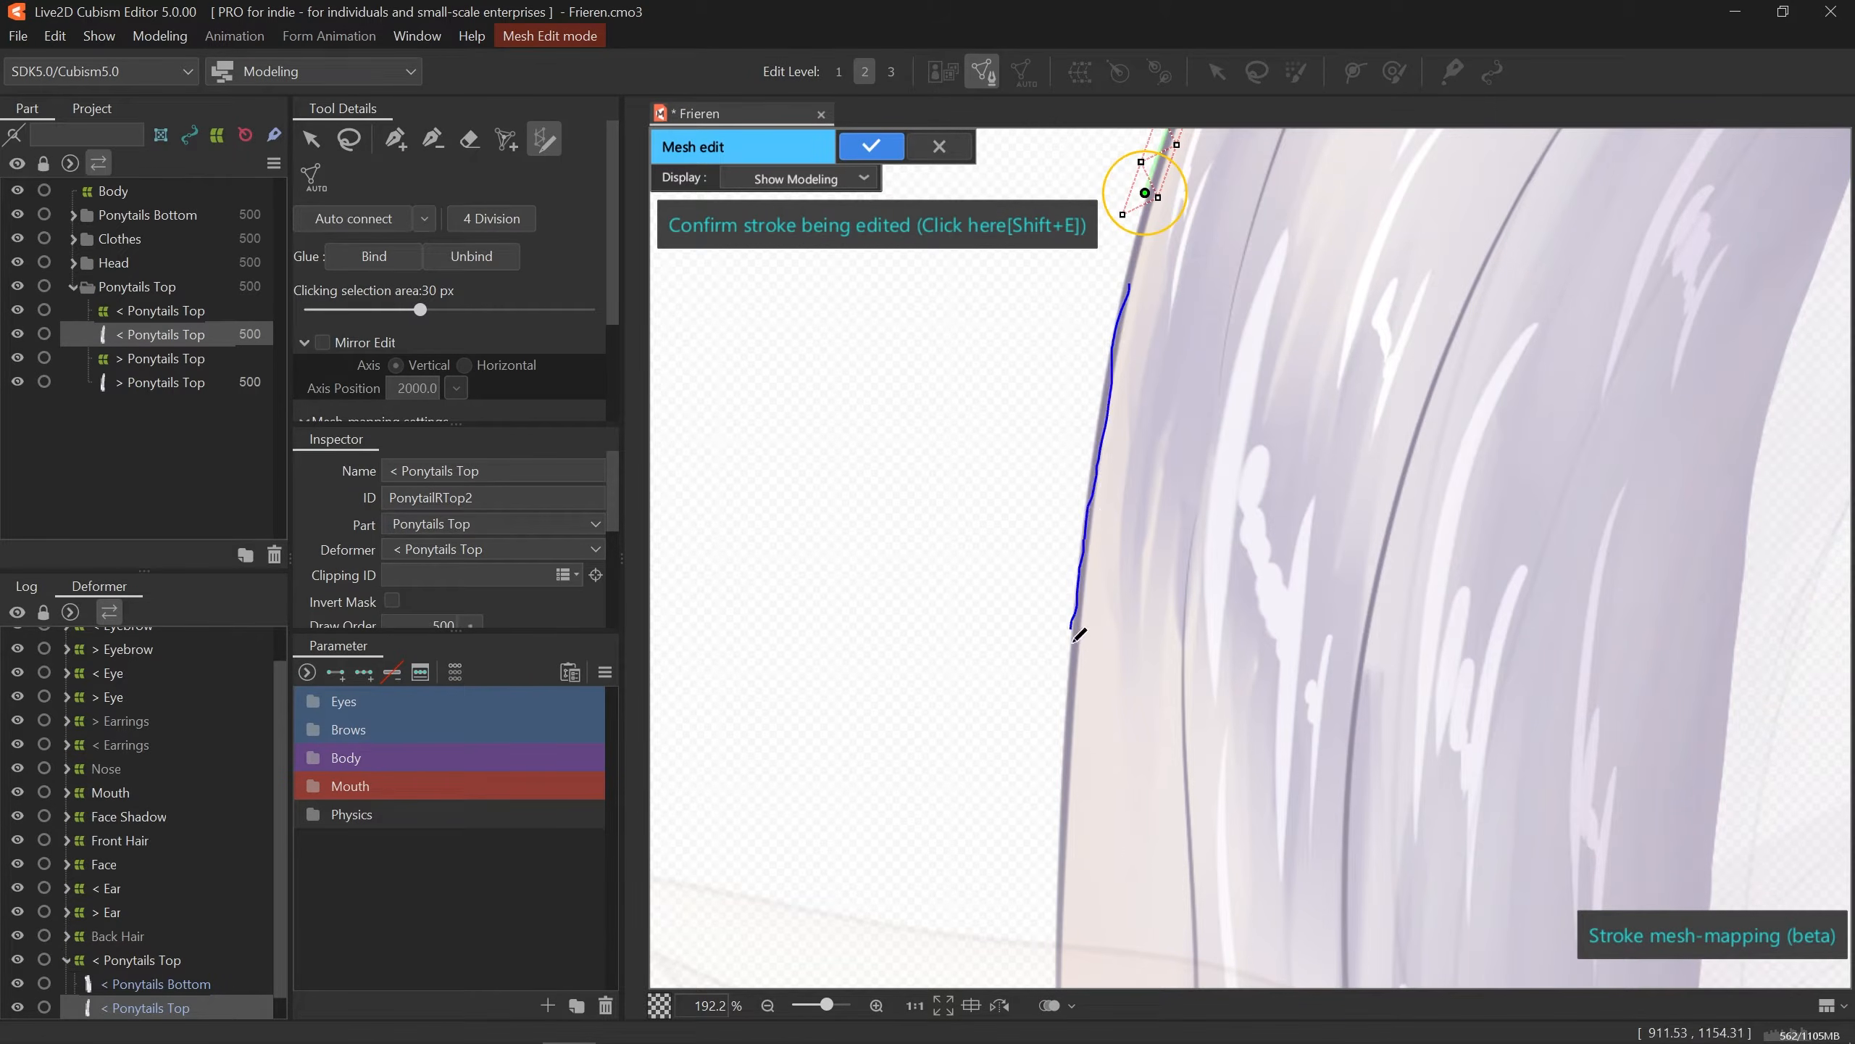
{"action": "left_click_drag", "start_coordinate": [1056, 940], "coordinate": [1055, 940]}
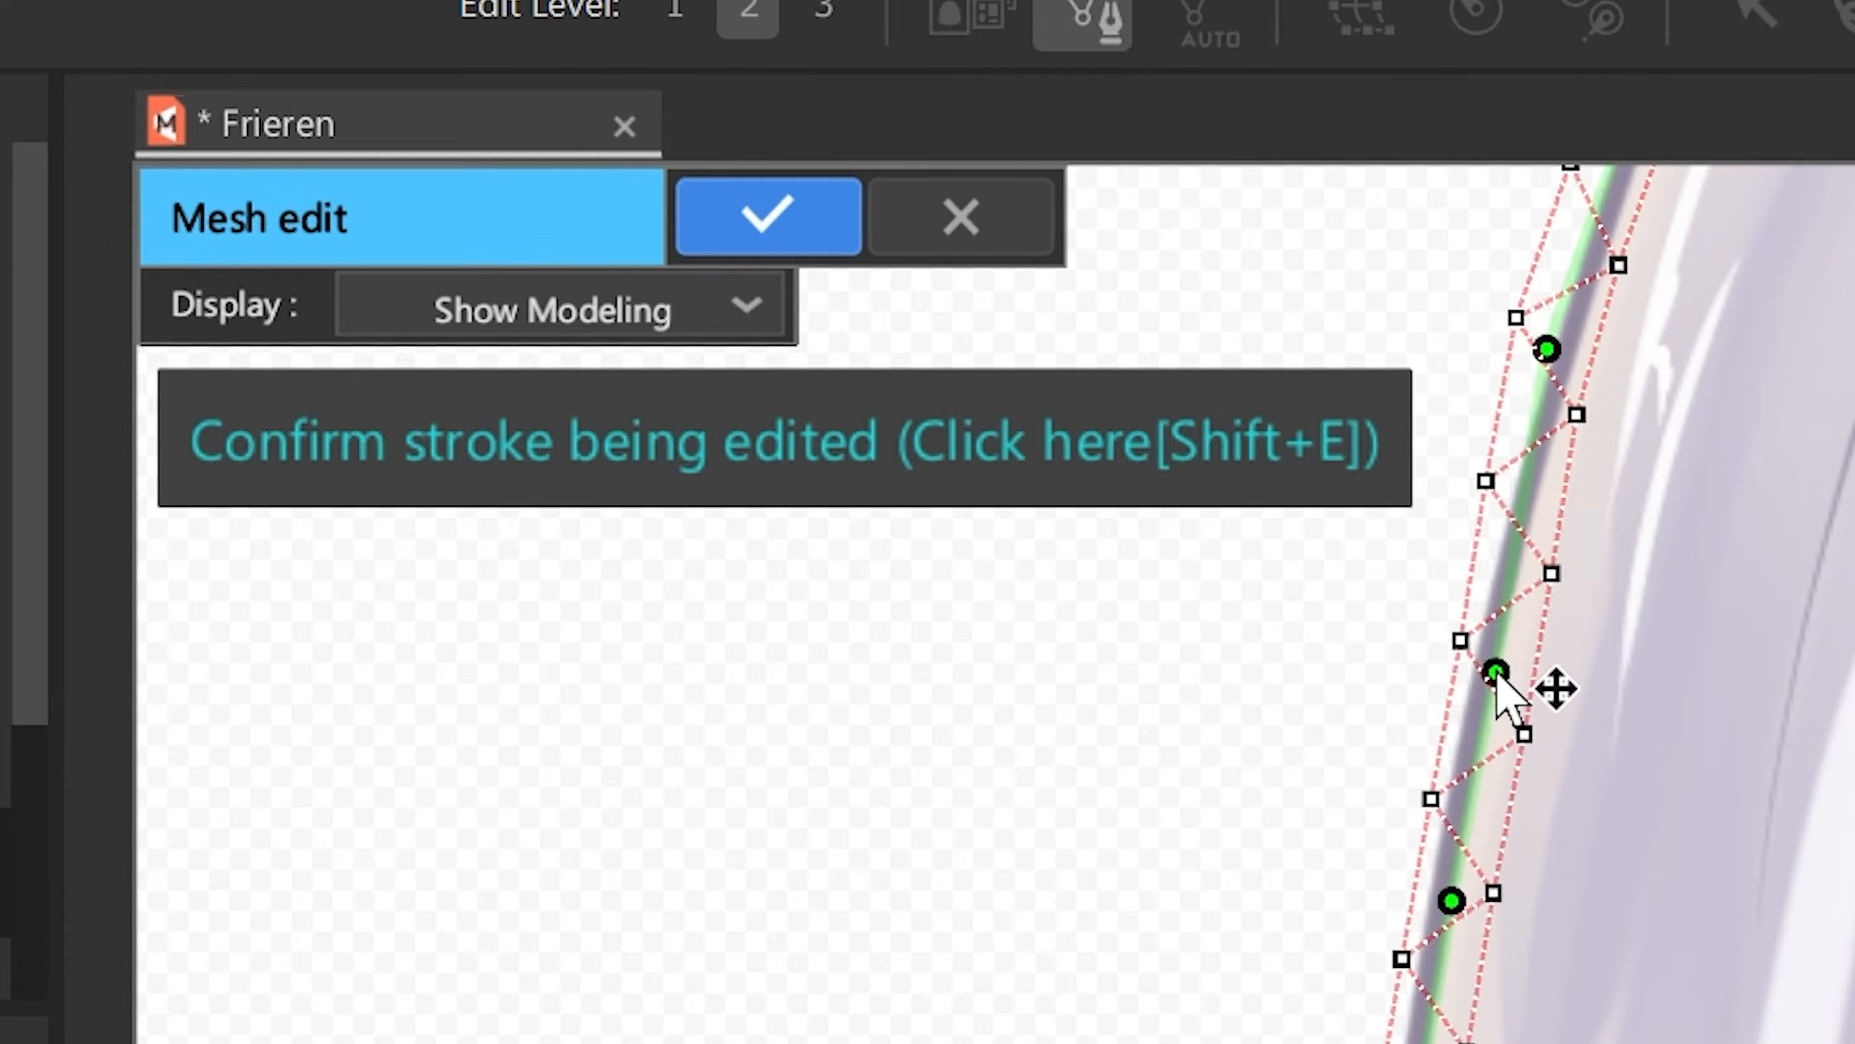
{"action": "left_click_drag", "start_coordinate": [1496, 673], "coordinate": [1501, 668]}
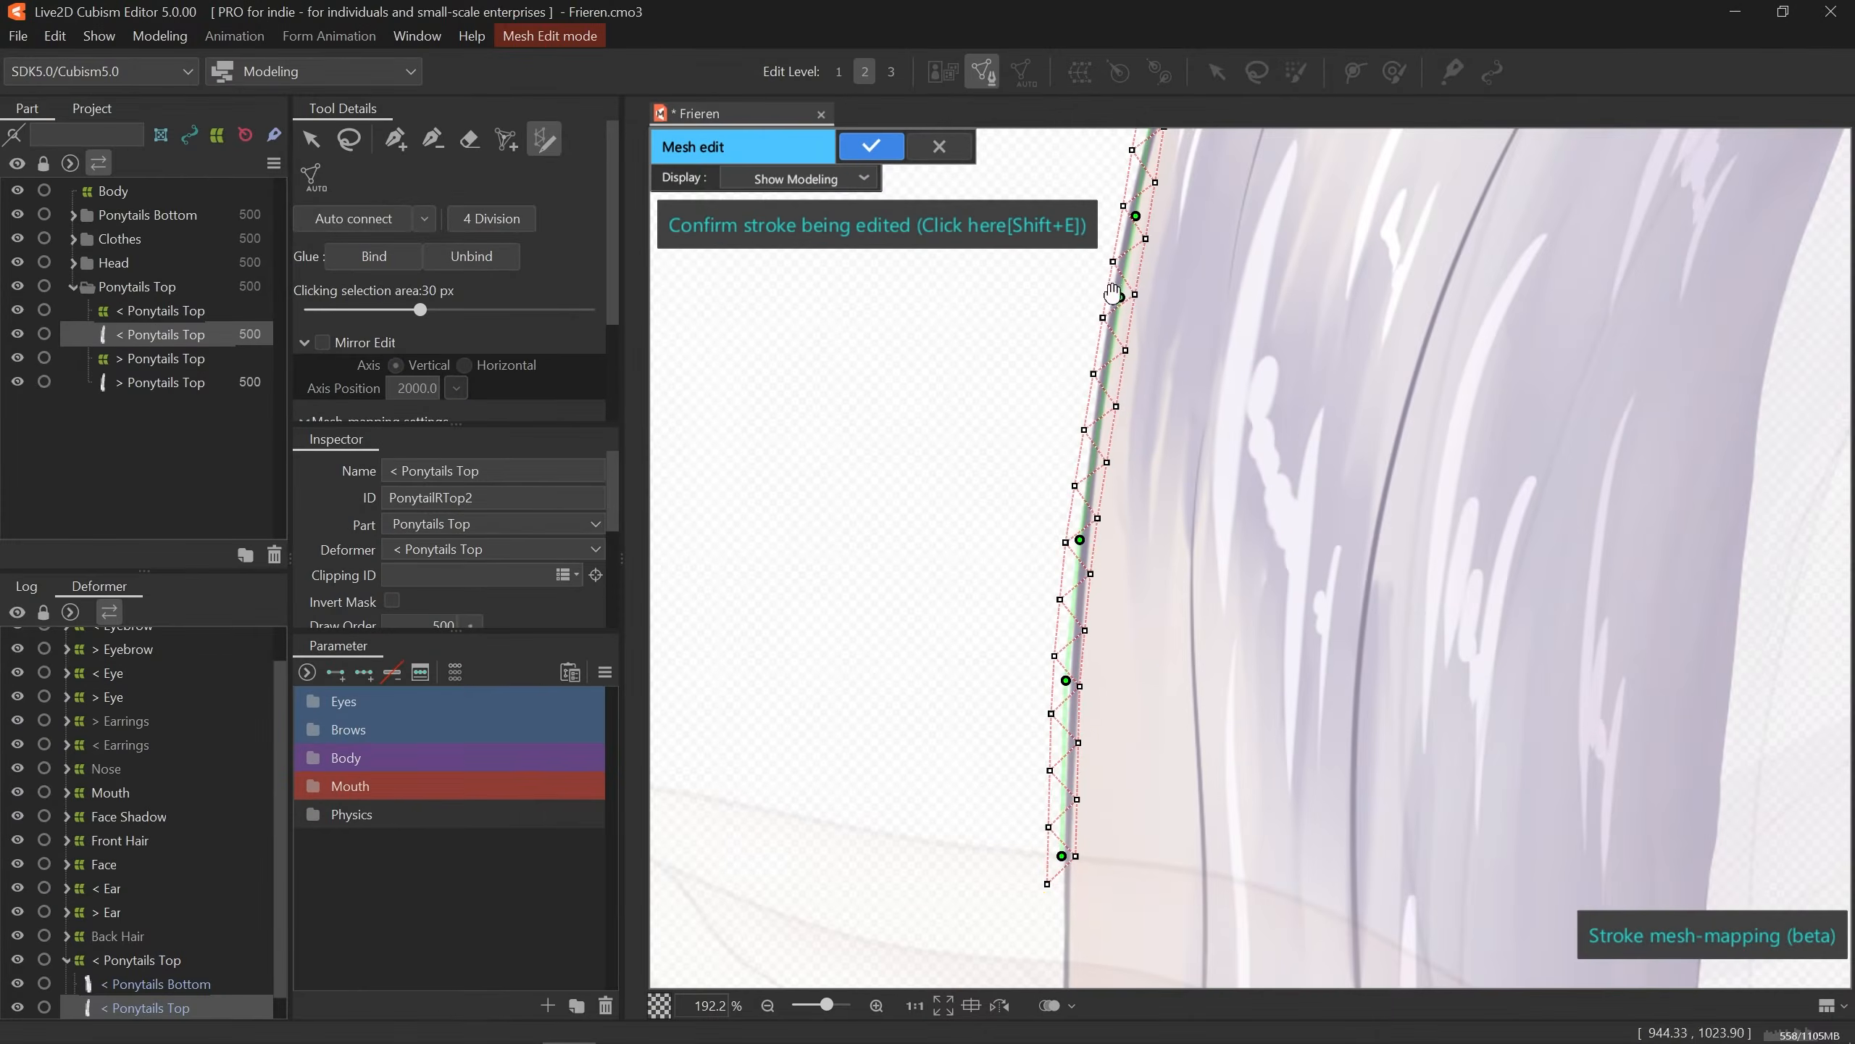
- Continue the mesh-mapping stroke down the remaining length of the ponytail's outer edge
{"action": "left_click_drag", "start_coordinate": [1120, 736], "coordinate": [1105, 256]}
{"action": "left_click_drag", "start_coordinate": [1049, 427], "coordinate": [1018, 936]}
{"action": "left_click_drag", "start_coordinate": [1137, 936], "coordinate": [1237, 136]}
{"action": "left_click_drag", "start_coordinate": [1118, 137], "coordinate": [1014, 815]}
{"action": "mouse_move", "coordinate": [1037, 833]}
{"action": "left_mouse_down"}
{"action": "mouse_move", "coordinate": [1083, 277]}
{"action": "mouse_move", "coordinate": [1177, 954]}
{"action": "left_mouse_up"}
- Carry the stroke around the ponytail's cut-off lower edge
{"action": "scroll", "coordinate": [1068, 728], "scroll_direction": "down", "scroll_amount": 2}
{"action": "left_click_drag", "start_coordinate": [1145, 889], "coordinate": [977, 410]}
{"action": "mouse_move", "coordinate": [990, 427]}
{"action": "left_mouse_down"}
{"action": "mouse_move", "coordinate": [1066, 569]}
{"action": "mouse_move", "coordinate": [1296, 563]}
{"action": "left_mouse_up"}
{"action": "left_click_drag", "start_coordinate": [1297, 562], "coordinate": [940, 578]}
- Bring the stroke back up along the ponytail's inner edge
{"action": "mouse_move", "coordinate": [951, 576]}
{"action": "left_mouse_down"}
{"action": "mouse_move", "coordinate": [1117, 470]}
{"action": "mouse_move", "coordinate": [1185, 618]}
{"action": "mouse_move", "coordinate": [1178, 920]}
{"action": "left_mouse_up"}
{"action": "mouse_move", "coordinate": [1158, 829]}
{"action": "left_mouse_down"}
{"action": "mouse_move", "coordinate": [1015, 270]}
{"action": "mouse_move", "coordinate": [1194, 935]}
{"action": "left_mouse_up"}
{"action": "left_click_drag", "start_coordinate": [1106, 864], "coordinate": [1118, 165]}
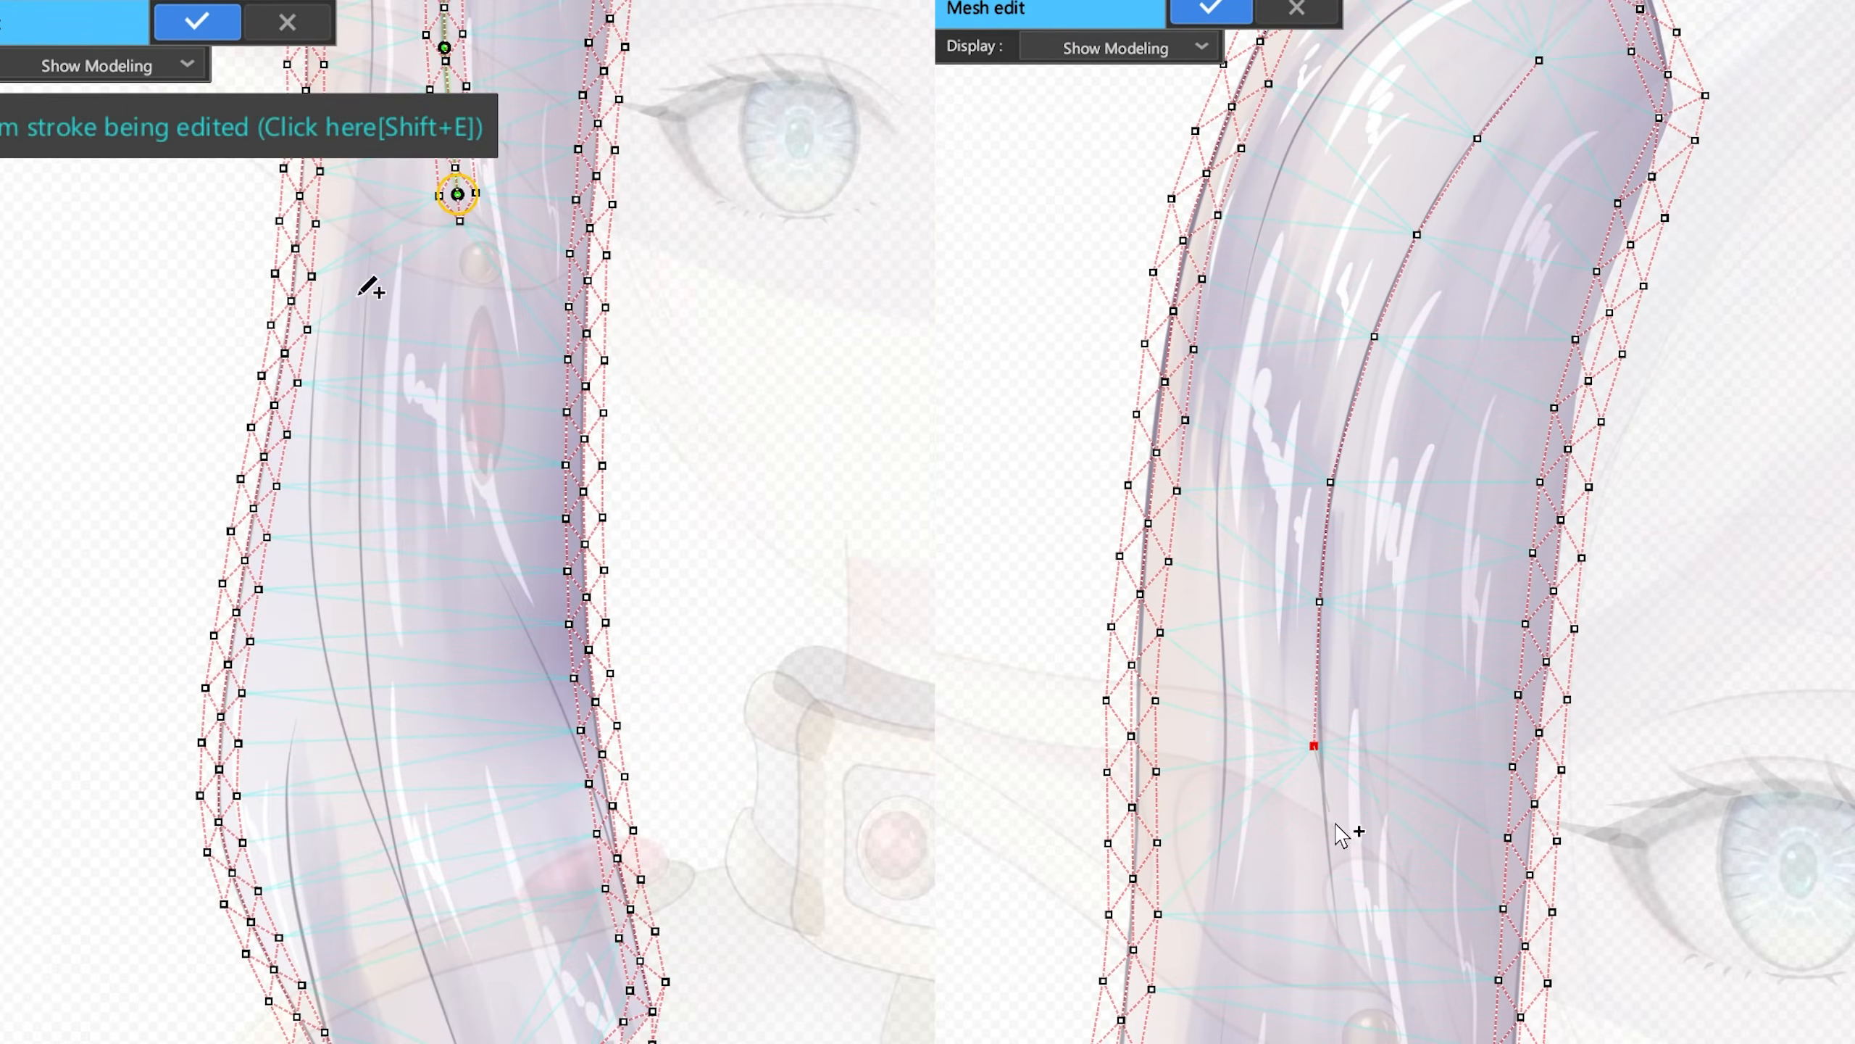
- Extend the mesh down the ponytail's central strand line
{"action": "mouse_move", "coordinate": [387, 317]}
{"action": "left_mouse_down"}
{"action": "mouse_move", "coordinate": [381, 406]}
{"action": "mouse_move", "coordinate": [454, 886]}
{"action": "left_mouse_up"}
{"action": "scroll", "coordinate": [439, 431], "scroll_direction": "up", "scroll_amount": 2}
{"action": "left_click", "coordinate": [1344, 734]}
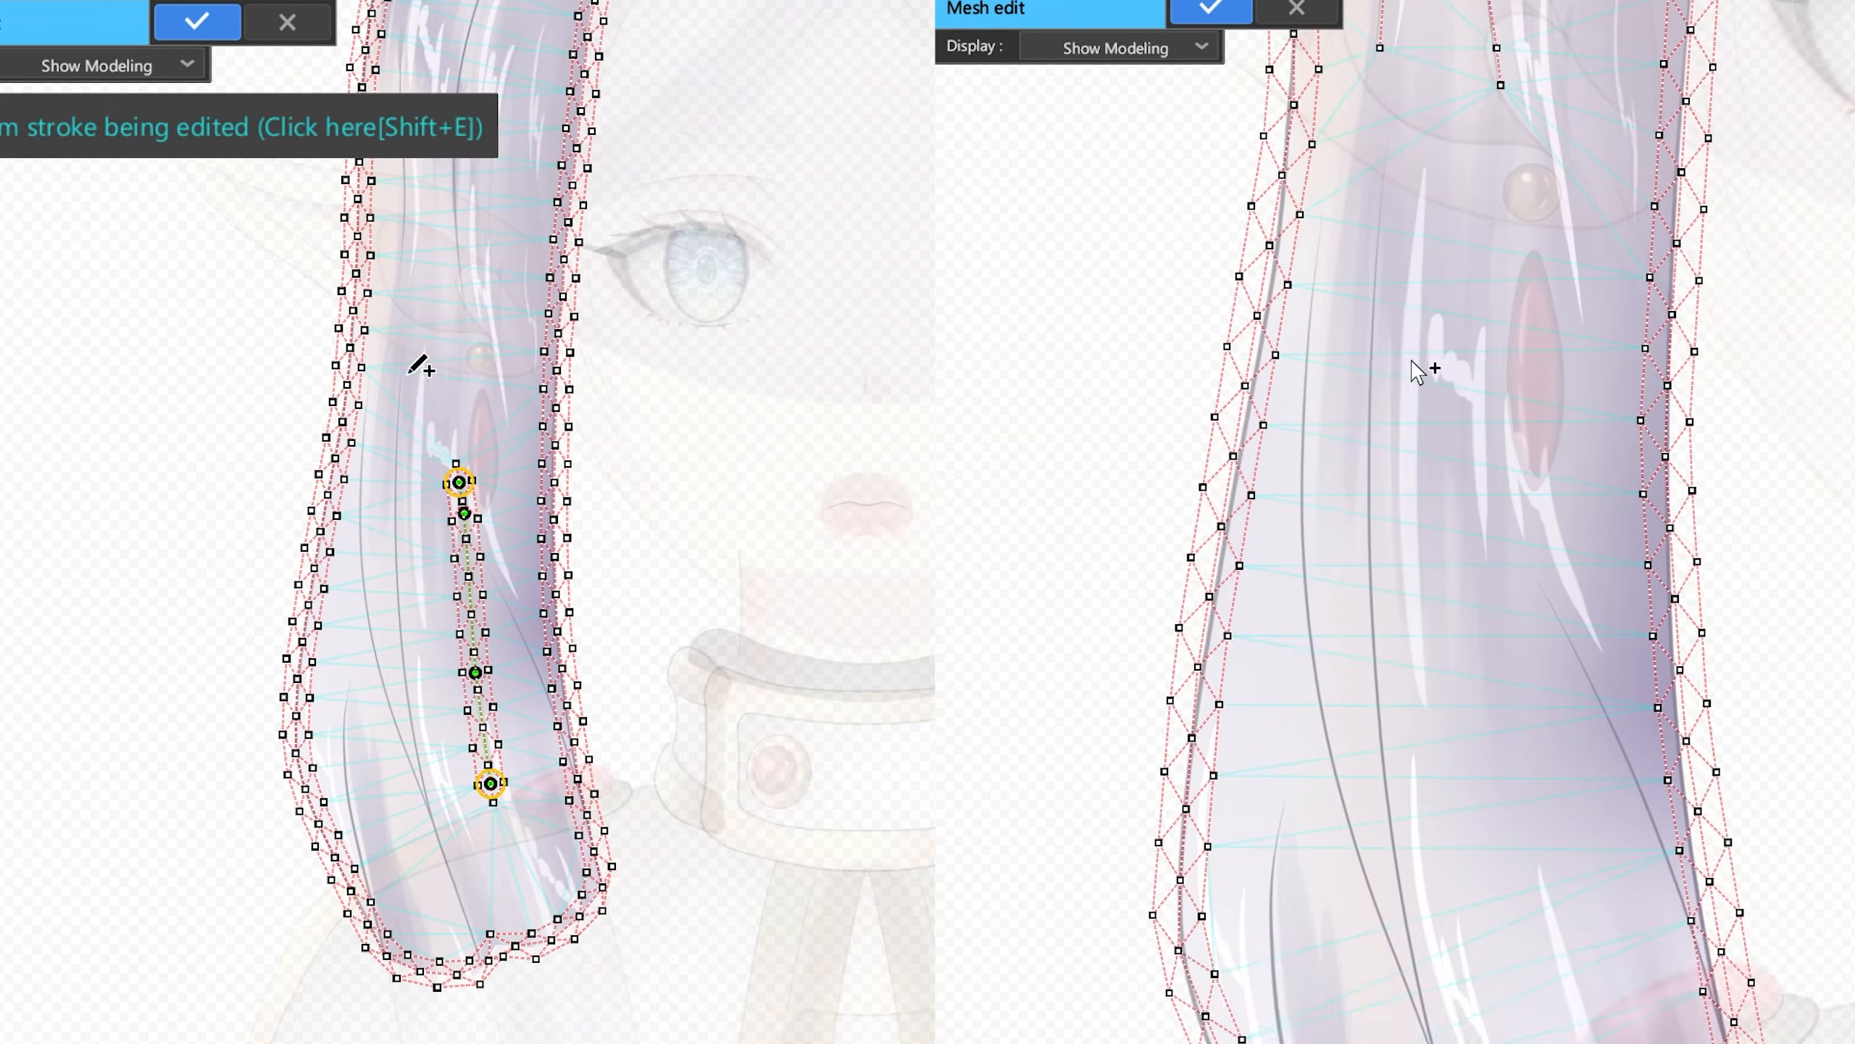
- Place a row of vertices down the diagonal strand line near the inner edge of the lower ponytail
{"action": "left_click_drag", "start_coordinate": [405, 368], "coordinate": [468, 921]}
{"action": "left_click", "coordinate": [1418, 390]}
{"action": "left_click", "coordinate": [1456, 470]}
{"action": "left_click", "coordinate": [1490, 543]}
{"action": "left_click", "coordinate": [1525, 614]}
{"action": "scroll", "coordinate": [408, 585], "scroll_direction": "up", "scroll_amount": 3}
{"action": "left_click", "coordinate": [1570, 735]}
{"action": "left_click_drag", "start_coordinate": [1571, 734], "coordinate": [1559, 447]}
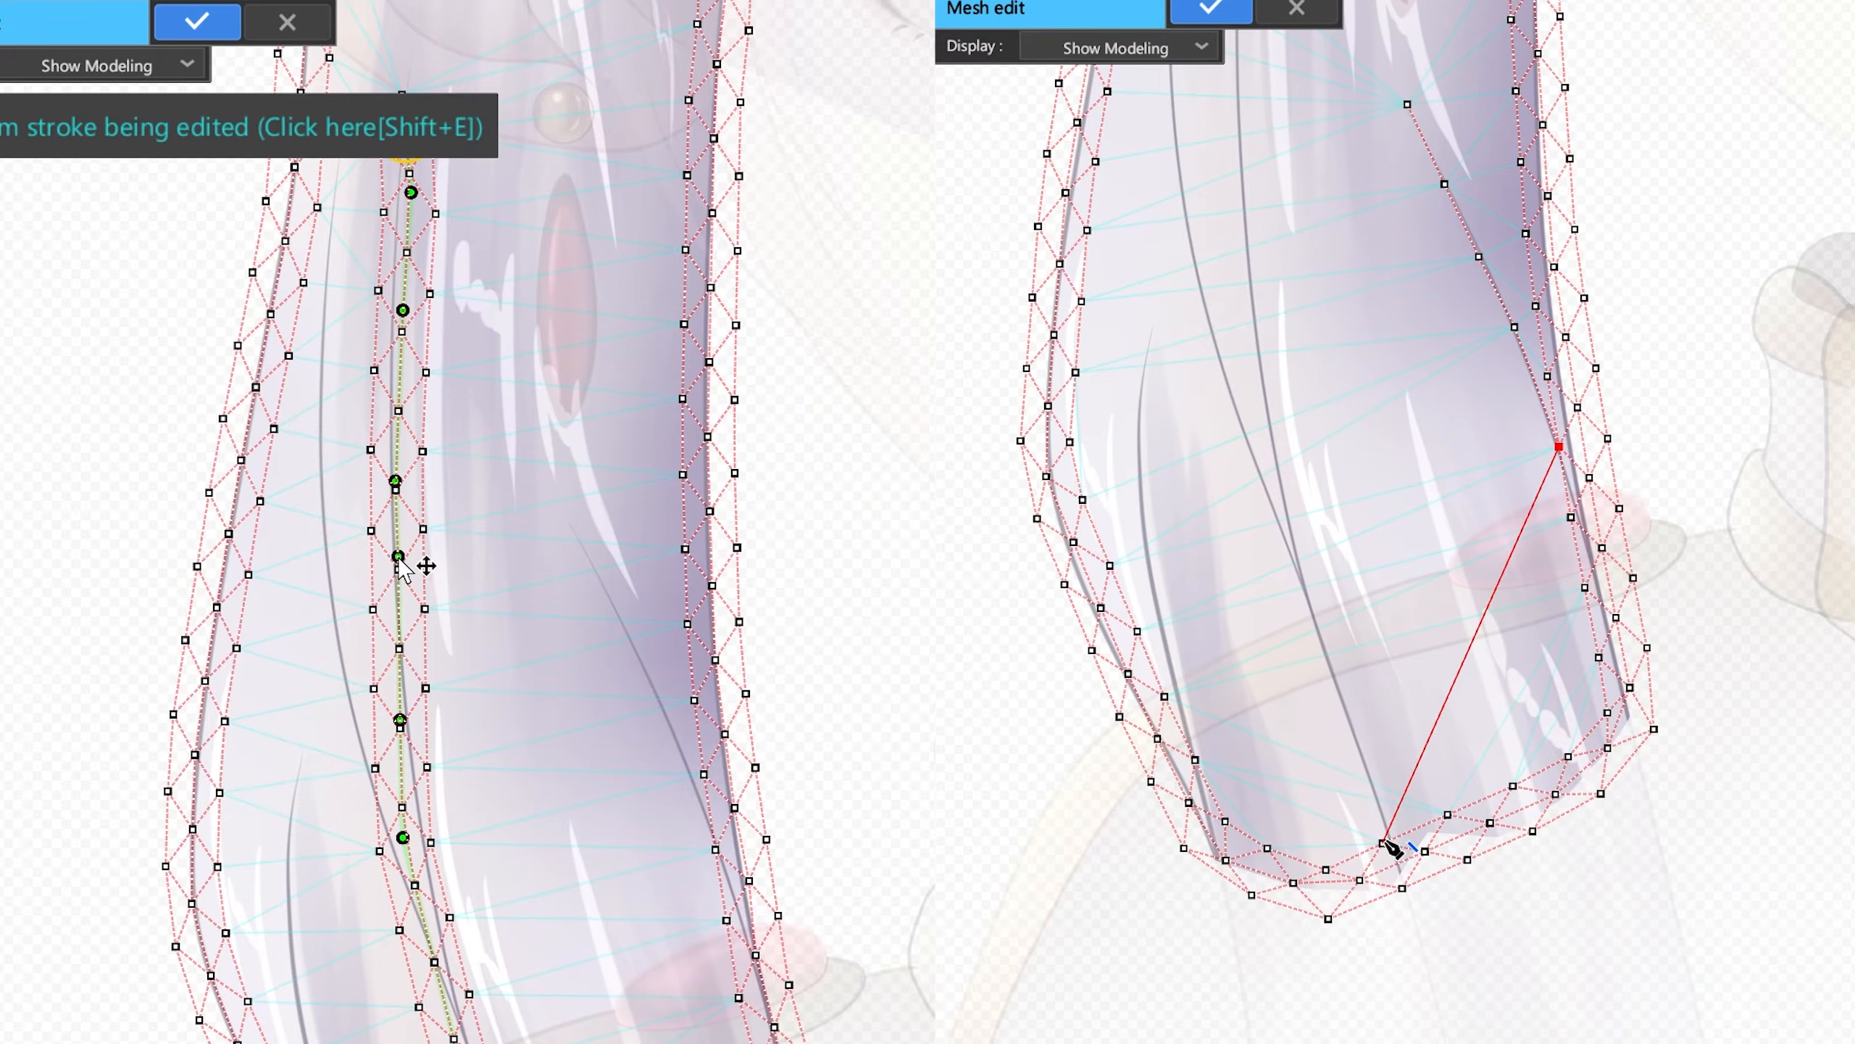
- Place vertices along the middle strand line, from the ponytail's lower edge upward
{"action": "left_click", "coordinate": [1398, 856]}
{"action": "left_click", "coordinate": [1366, 754]}
{"action": "left_click", "coordinate": [1329, 650]}
{"action": "left_click", "coordinate": [1300, 551]}
{"action": "left_click", "coordinate": [1282, 460]}
{"action": "left_click", "coordinate": [1262, 361]}
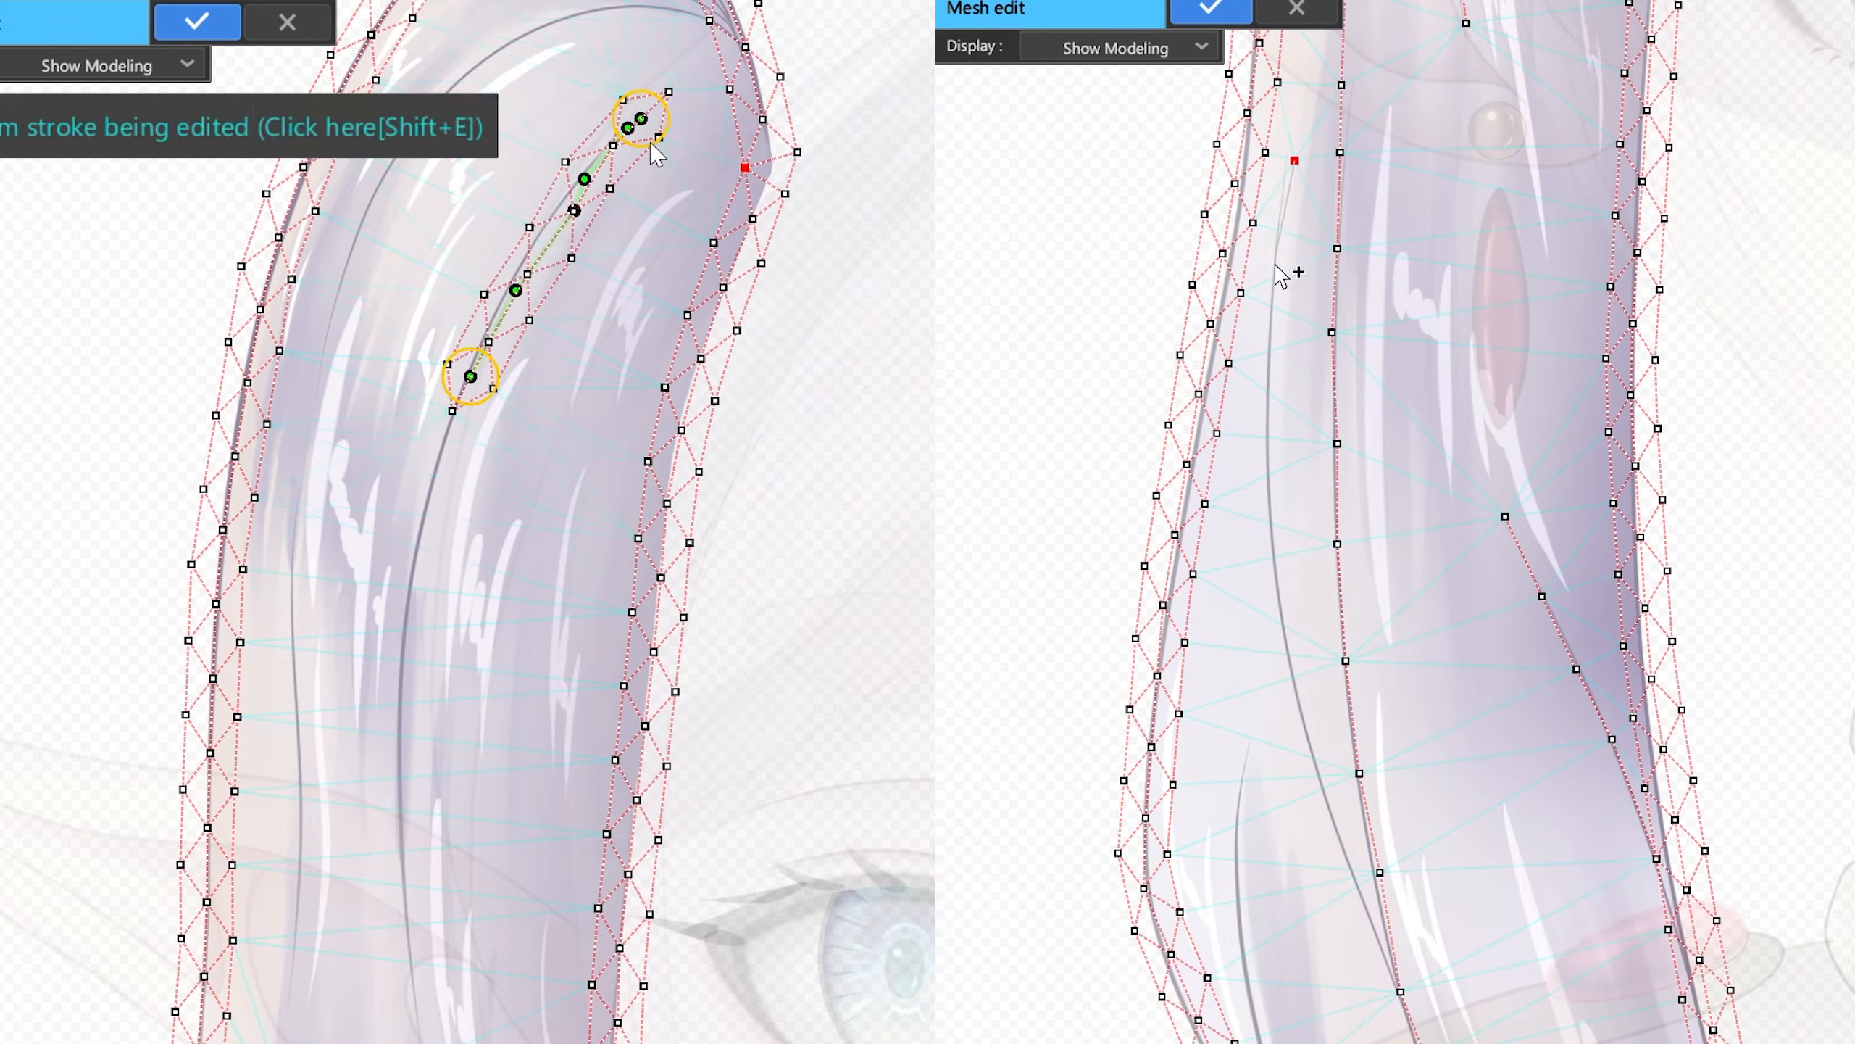
- Place vertices down the neighbouring outer strand line to the middle one, and start a row on the short outer strand
{"action": "mouse_move", "coordinate": [631, 115]}
{"action": "left_mouse_down"}
{"action": "mouse_move", "coordinate": [415, 505]}
{"action": "mouse_move", "coordinate": [429, 1039]}
{"action": "left_mouse_up"}
{"action": "left_click_drag", "start_coordinate": [1325, 642], "coordinate": [1335, 571]}
{"action": "left_click", "coordinate": [1300, 612]}
{"action": "left_click", "coordinate": [1332, 709]}
{"action": "left_click", "coordinate": [1365, 819]}
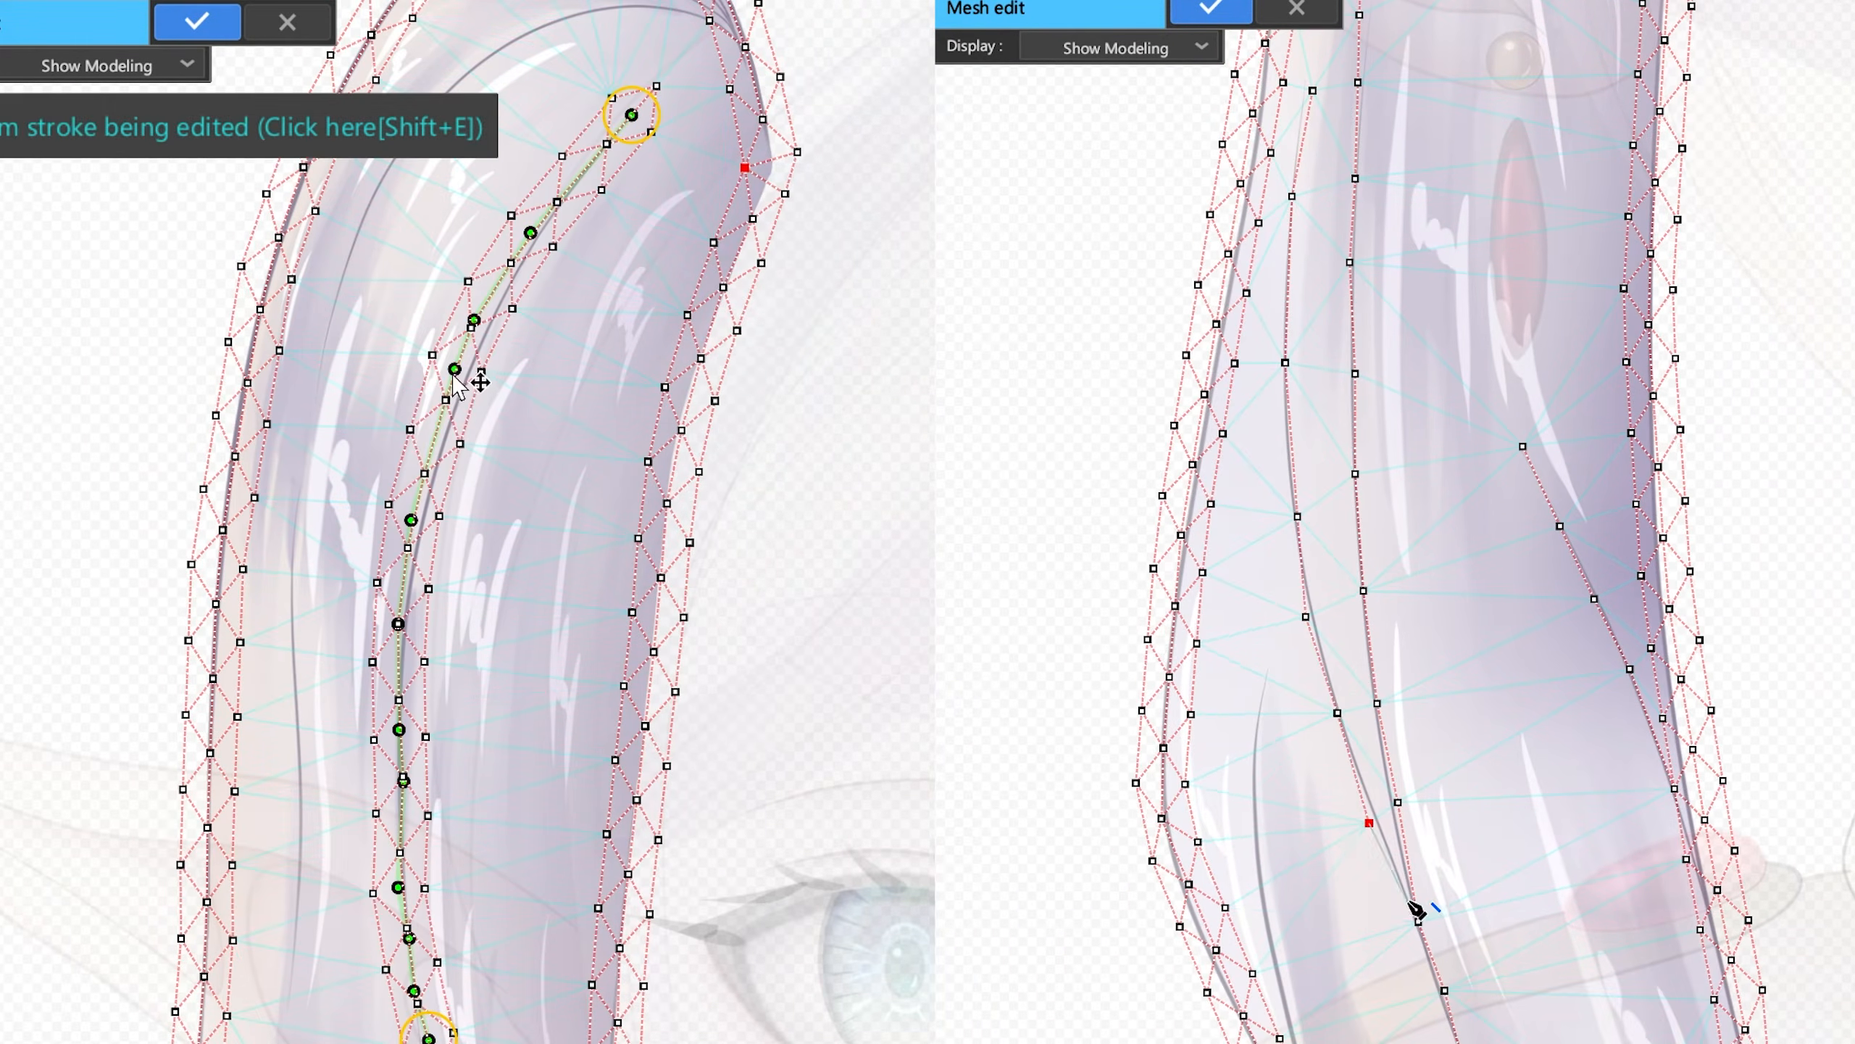
{"action": "left_click", "coordinate": [1413, 917]}
{"action": "left_click_drag", "start_coordinate": [1412, 906], "coordinate": [1406, 535]}
{"action": "left_click", "coordinate": [1257, 300]}
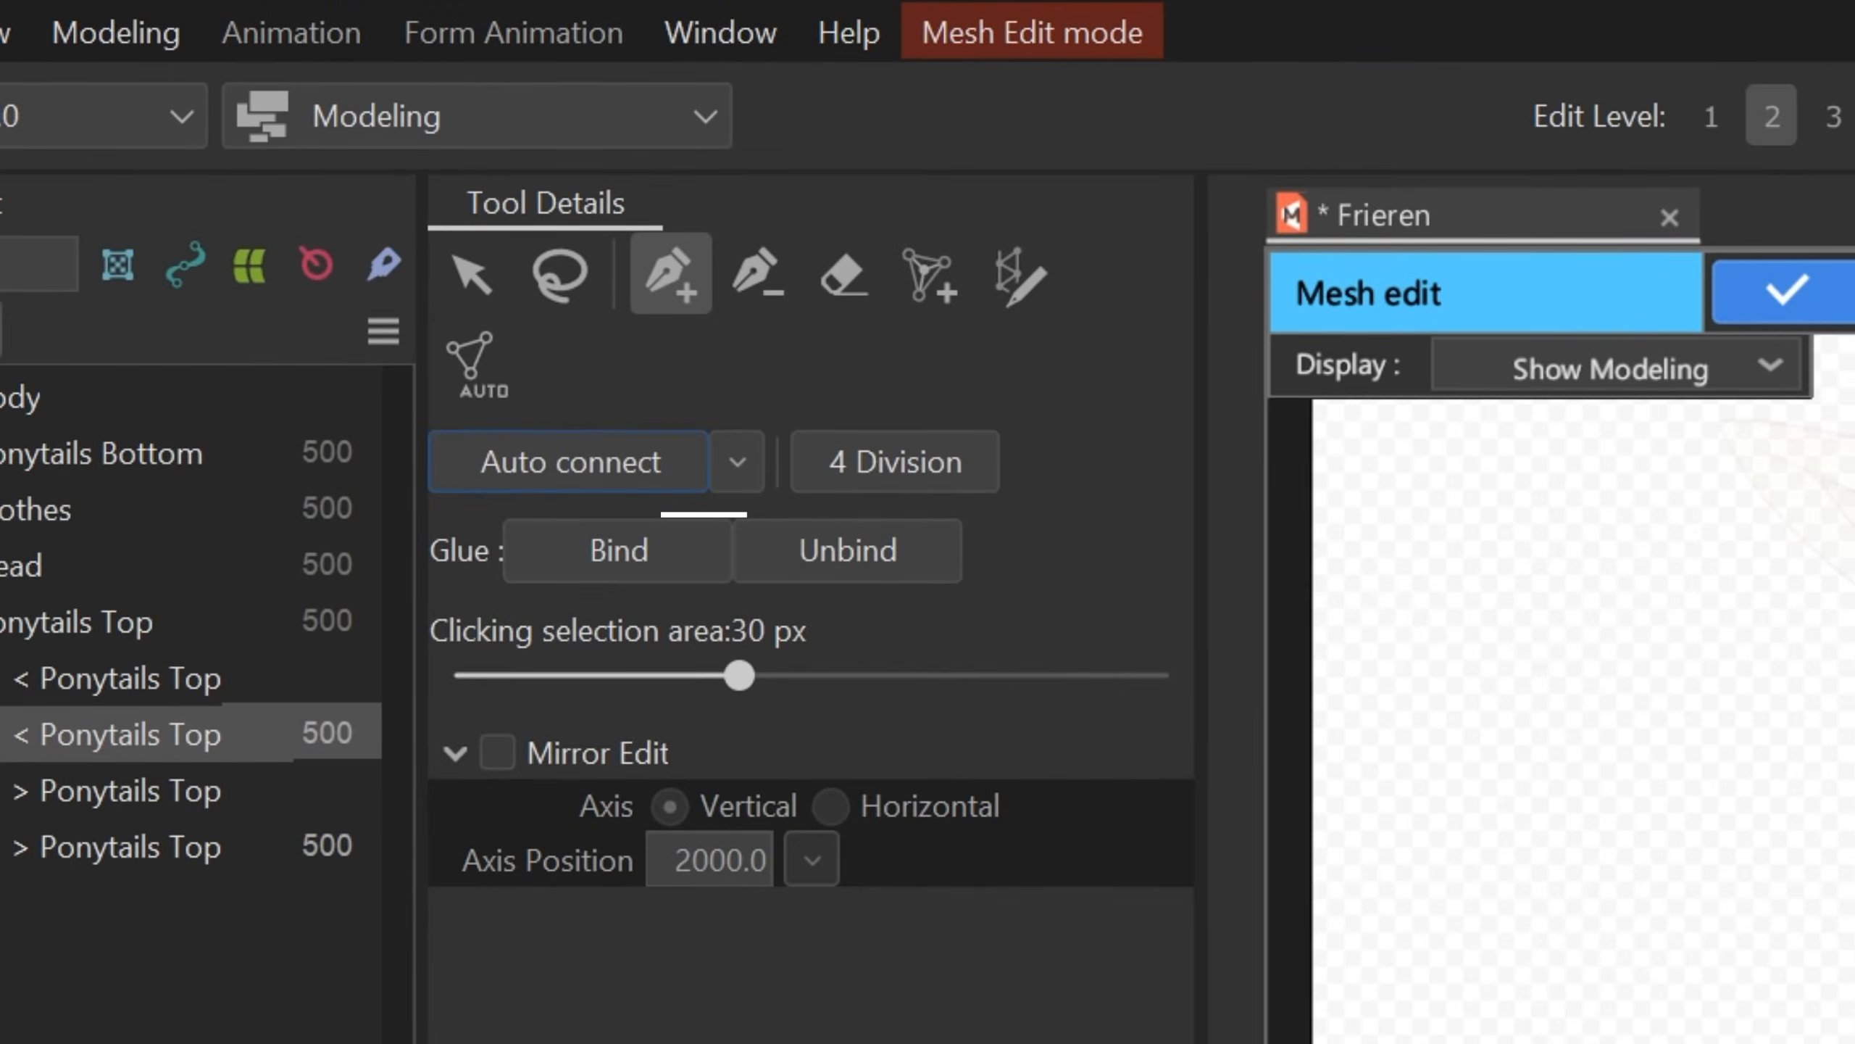
- Fill the gaps between the strand lines along the whole ponytail with extra connected vertices, and finish editing its mesh
{"action": "left_click", "coordinate": [928, 276]}
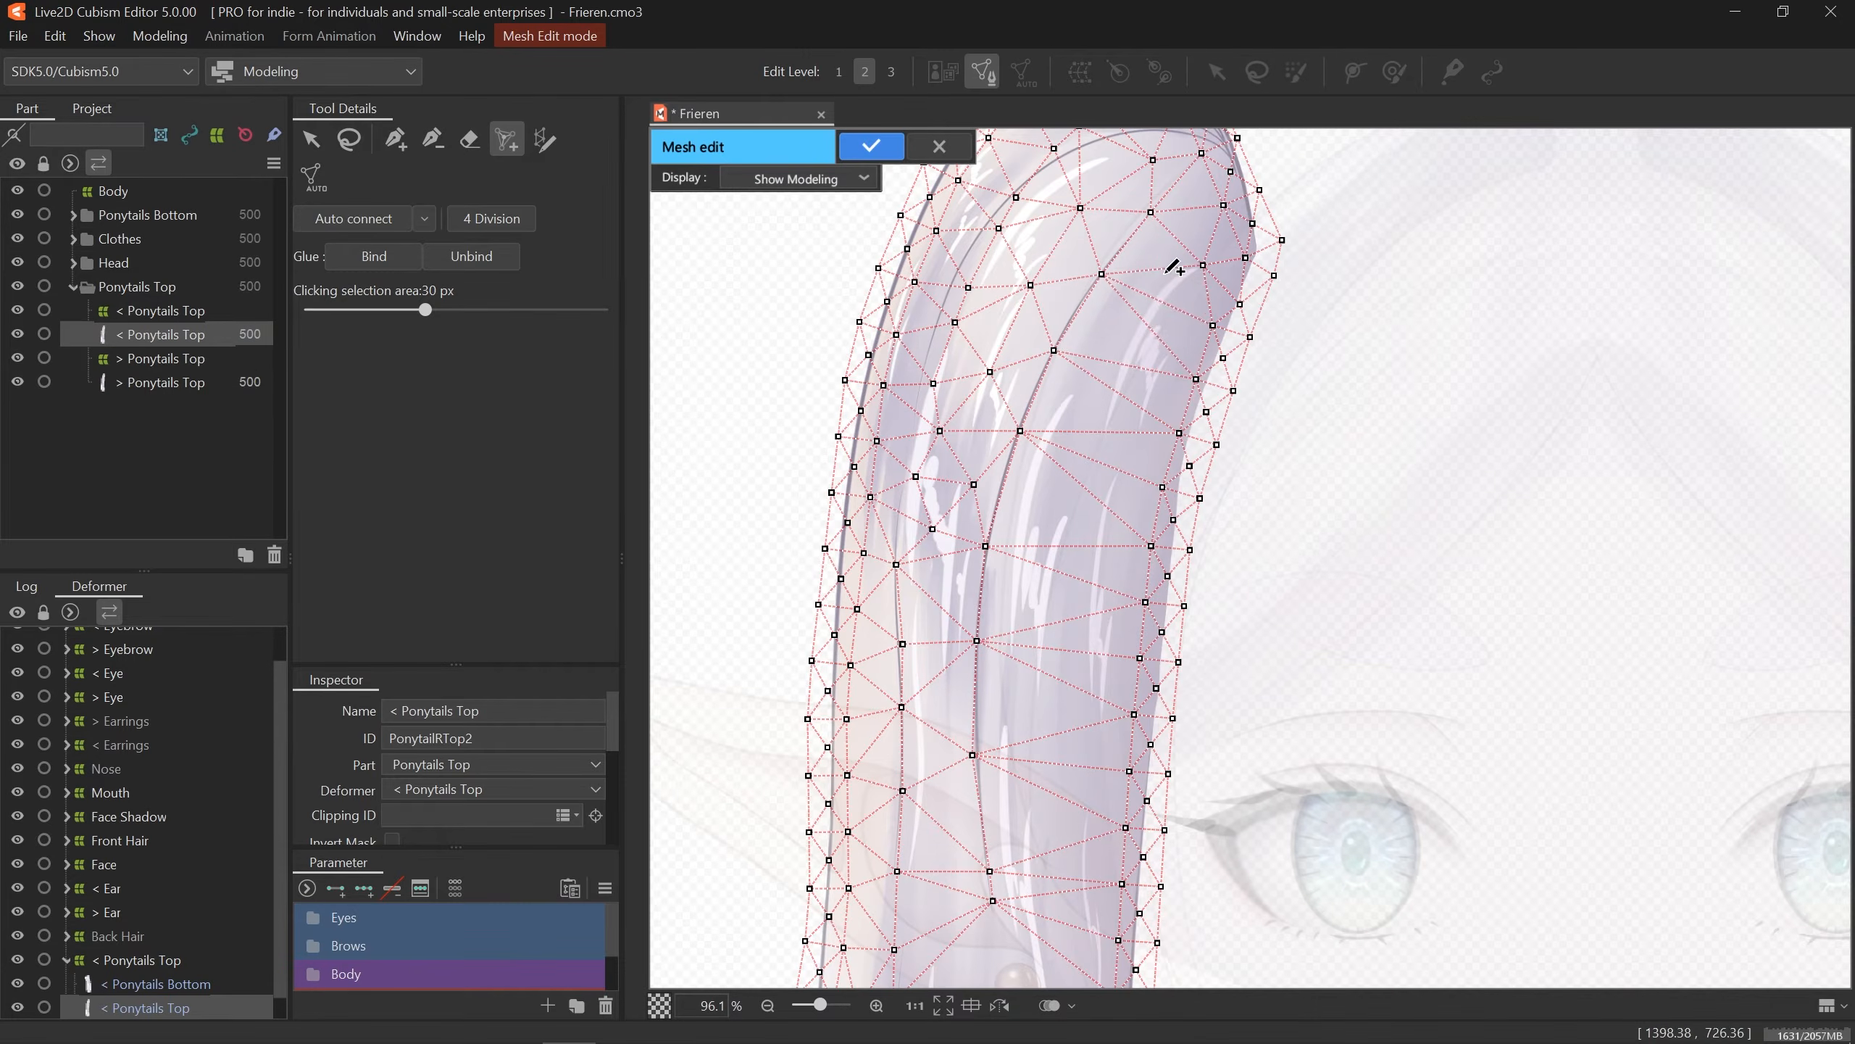
{"action": "left_click", "coordinate": [1078, 907]}
{"action": "left_click", "coordinate": [1075, 946]}
{"action": "left_click_drag", "start_coordinate": [951, 784], "coordinate": [985, 373]}
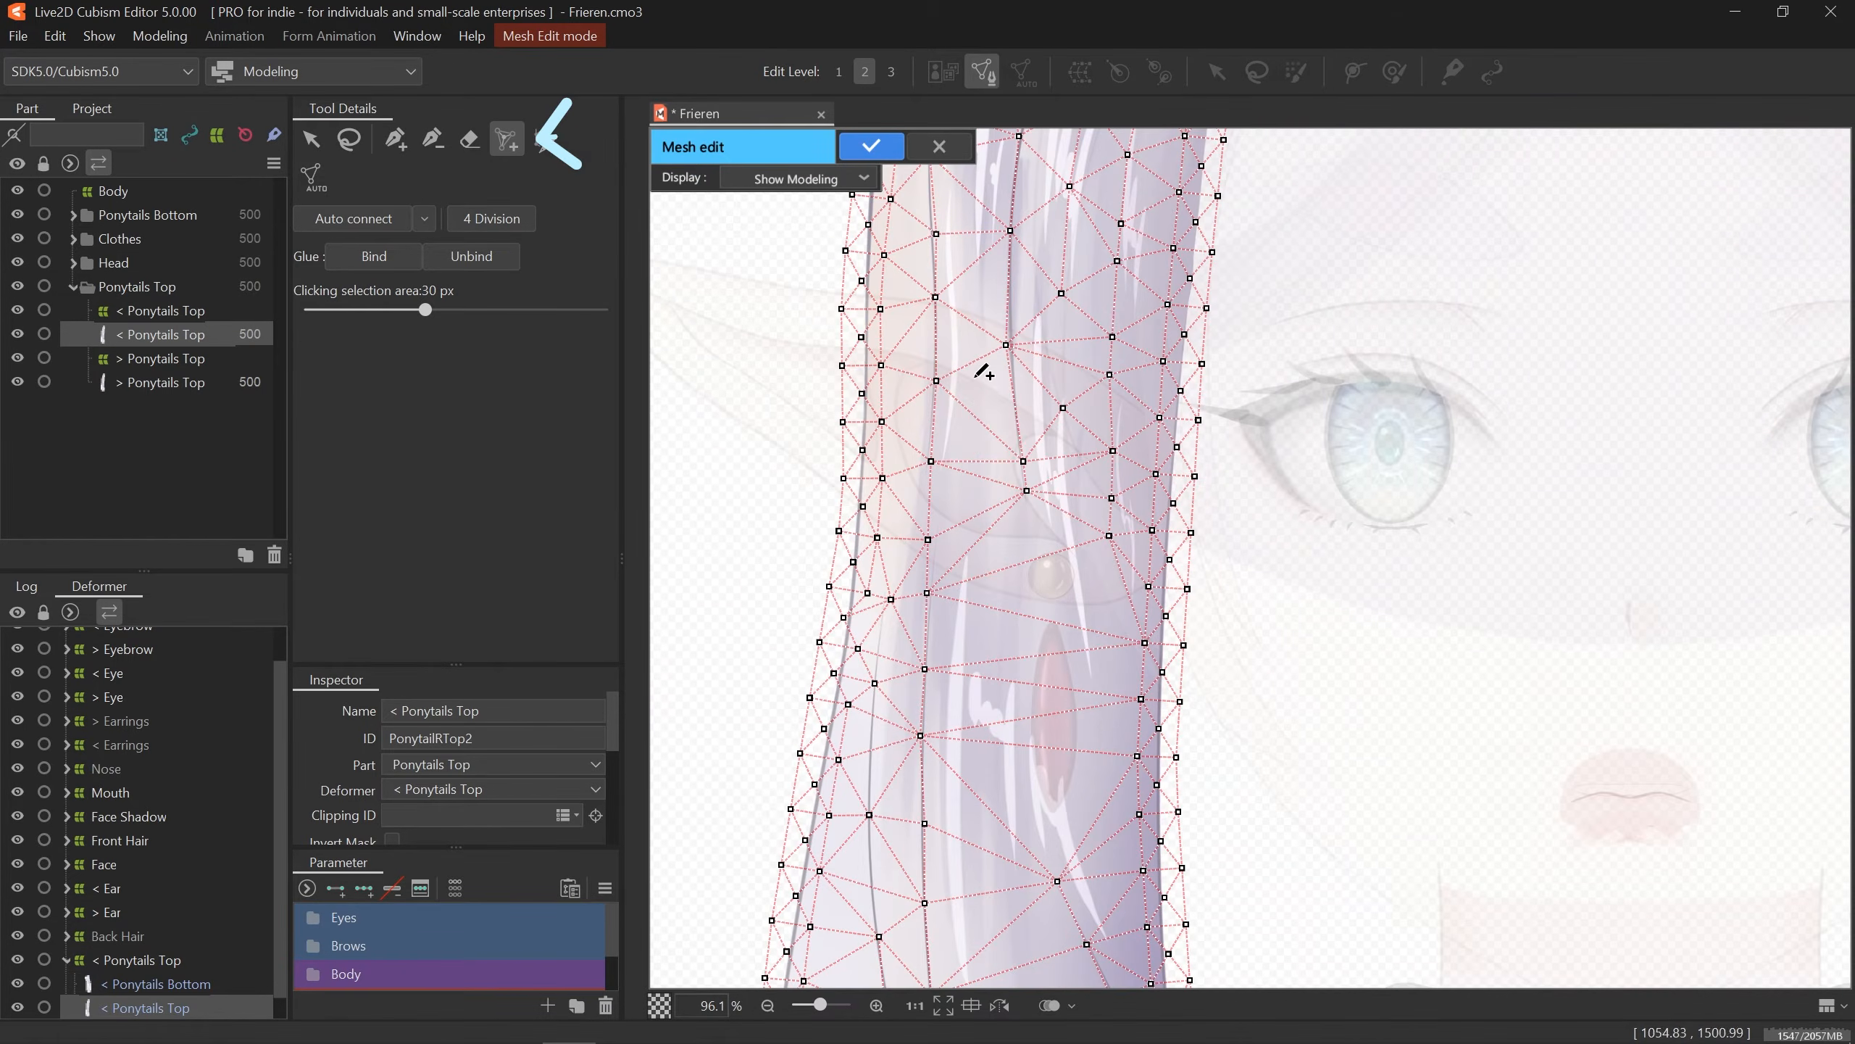
{"action": "left_click_drag", "start_coordinate": [1064, 816], "coordinate": [1042, 342]}
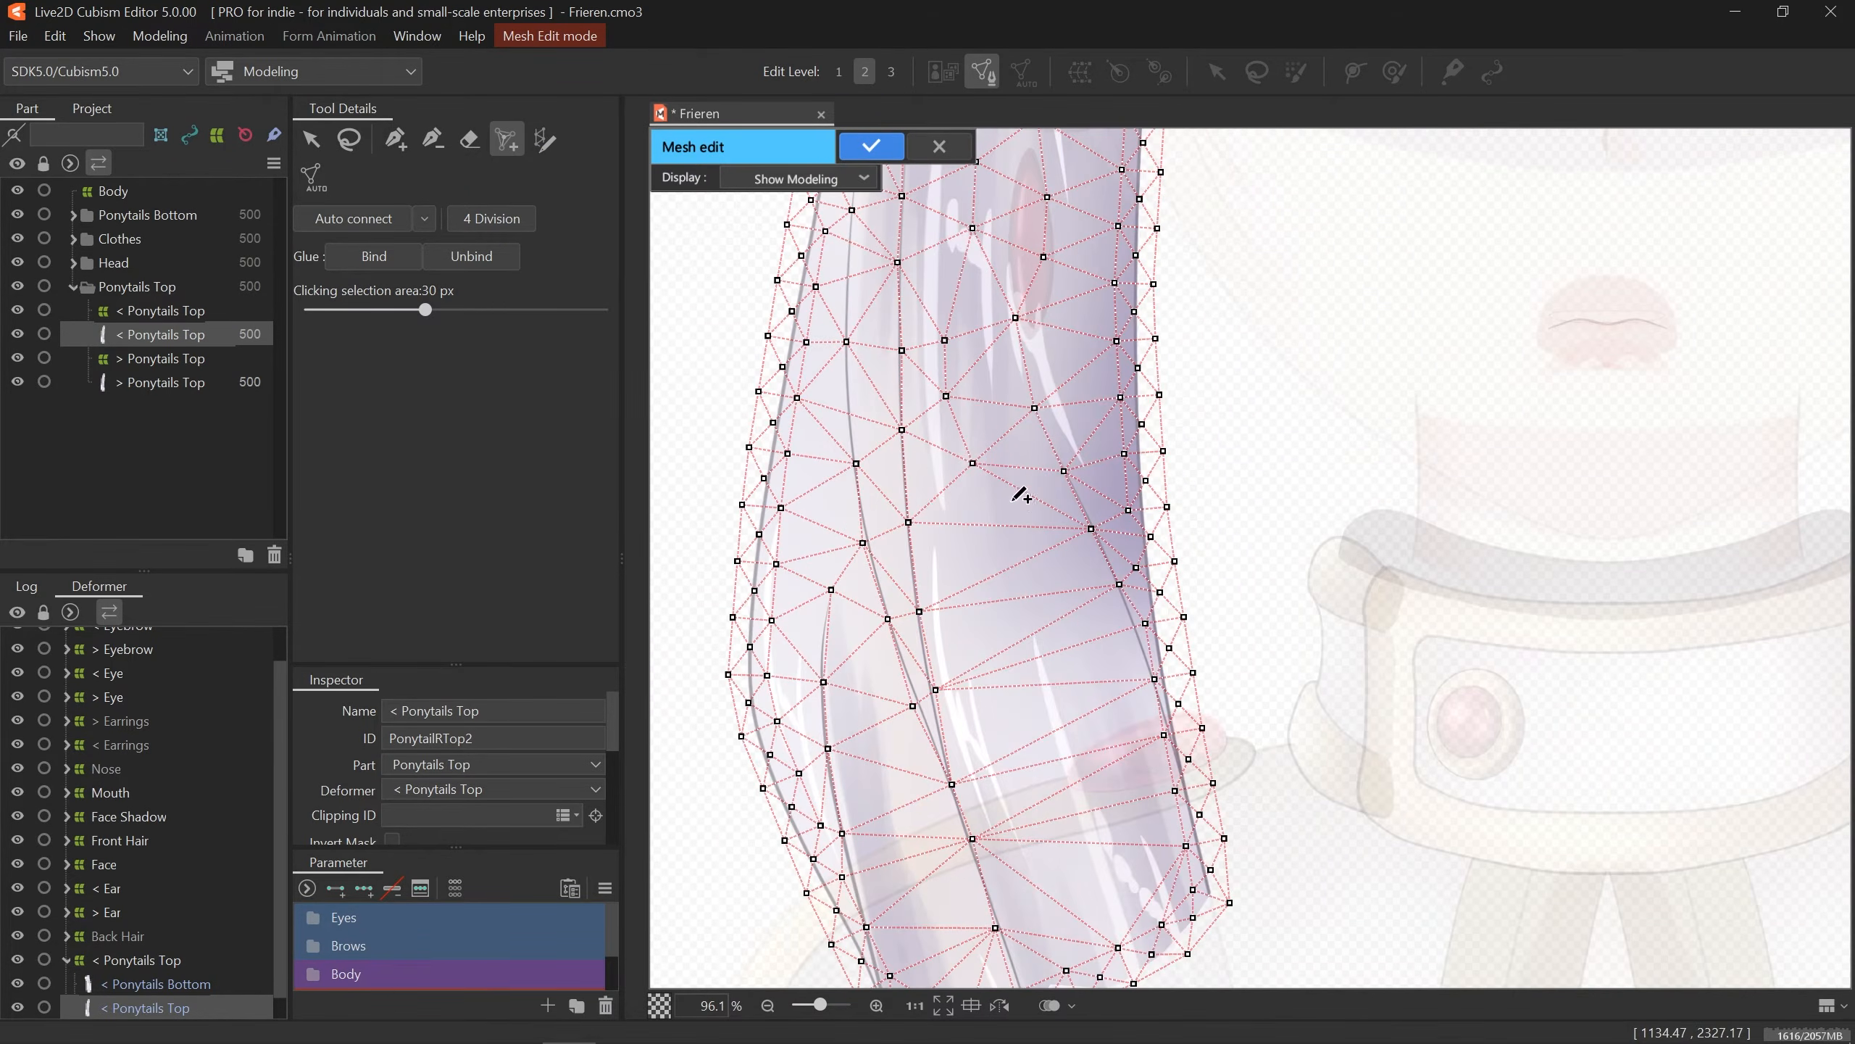
{"action": "left_click_drag", "start_coordinate": [948, 806], "coordinate": [967, 626]}
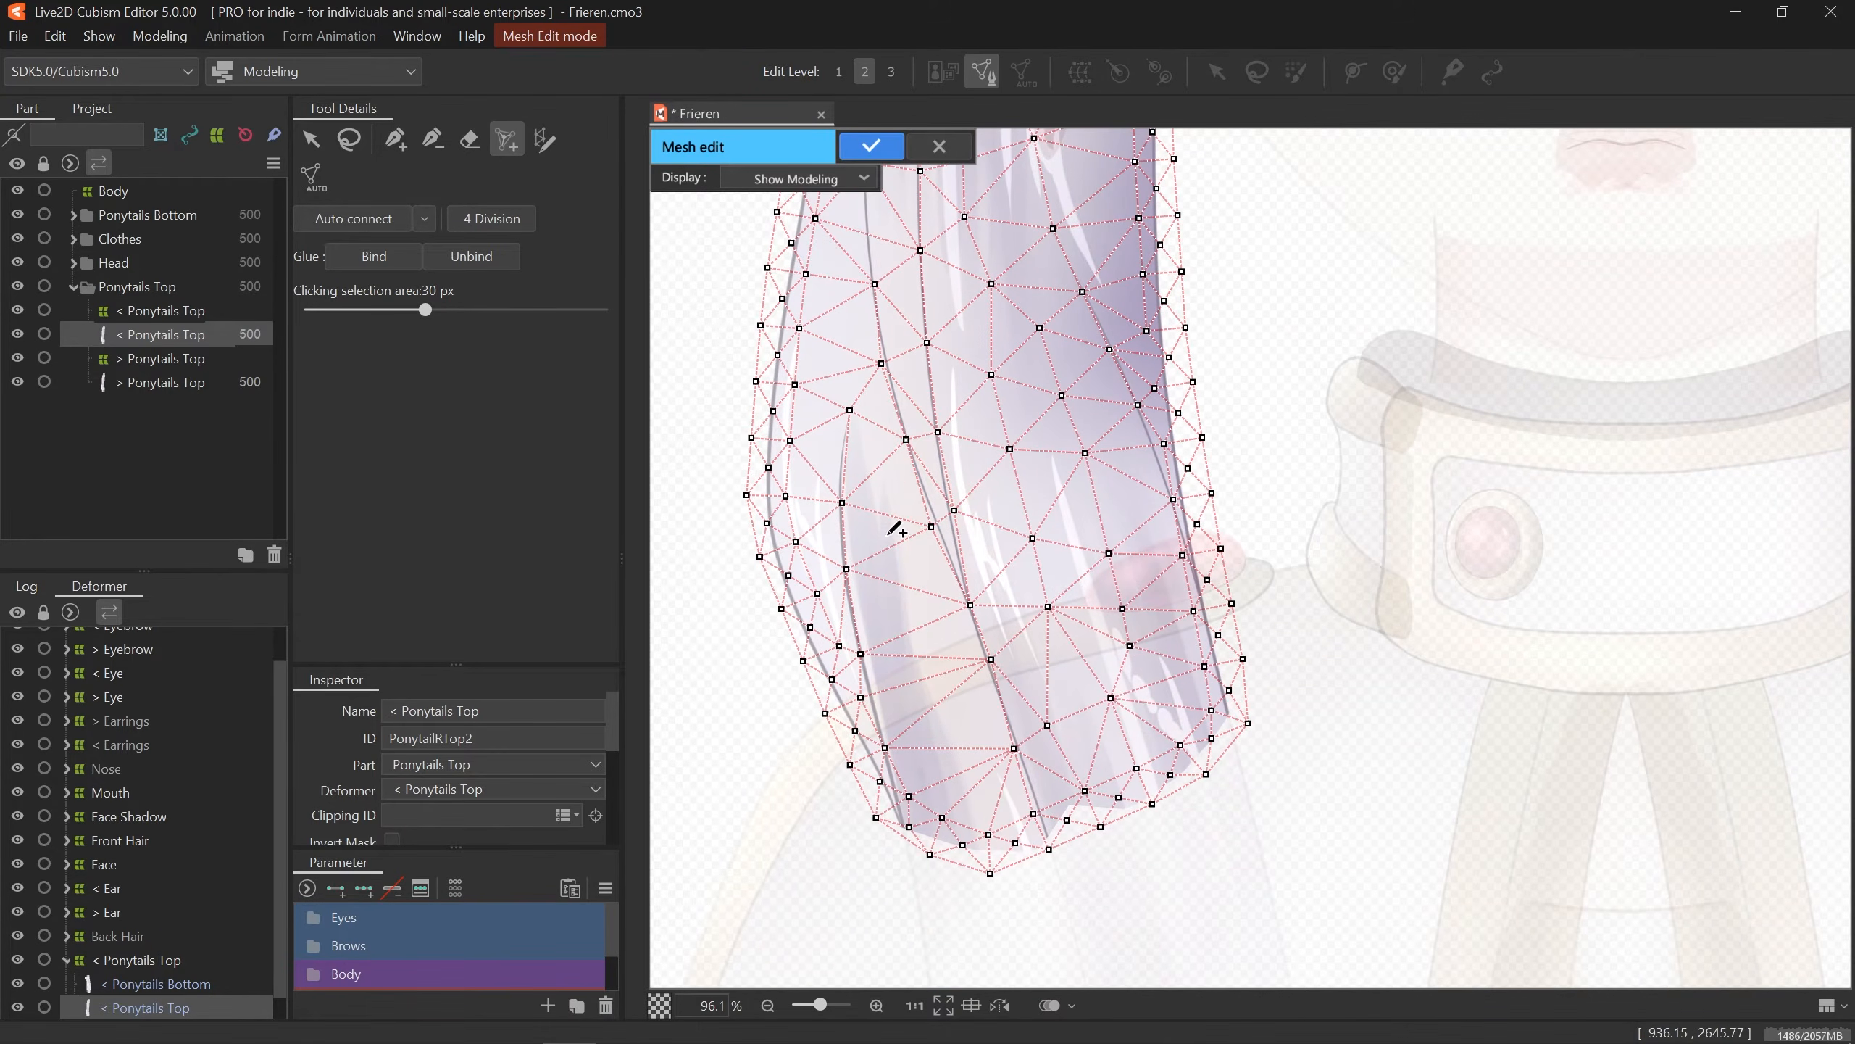
{"action": "scroll", "coordinate": [977, 757], "scroll_direction": "down", "scroll_amount": 4}
{"action": "scroll", "coordinate": [1080, 632], "scroll_direction": "up", "scroll_amount": 2}
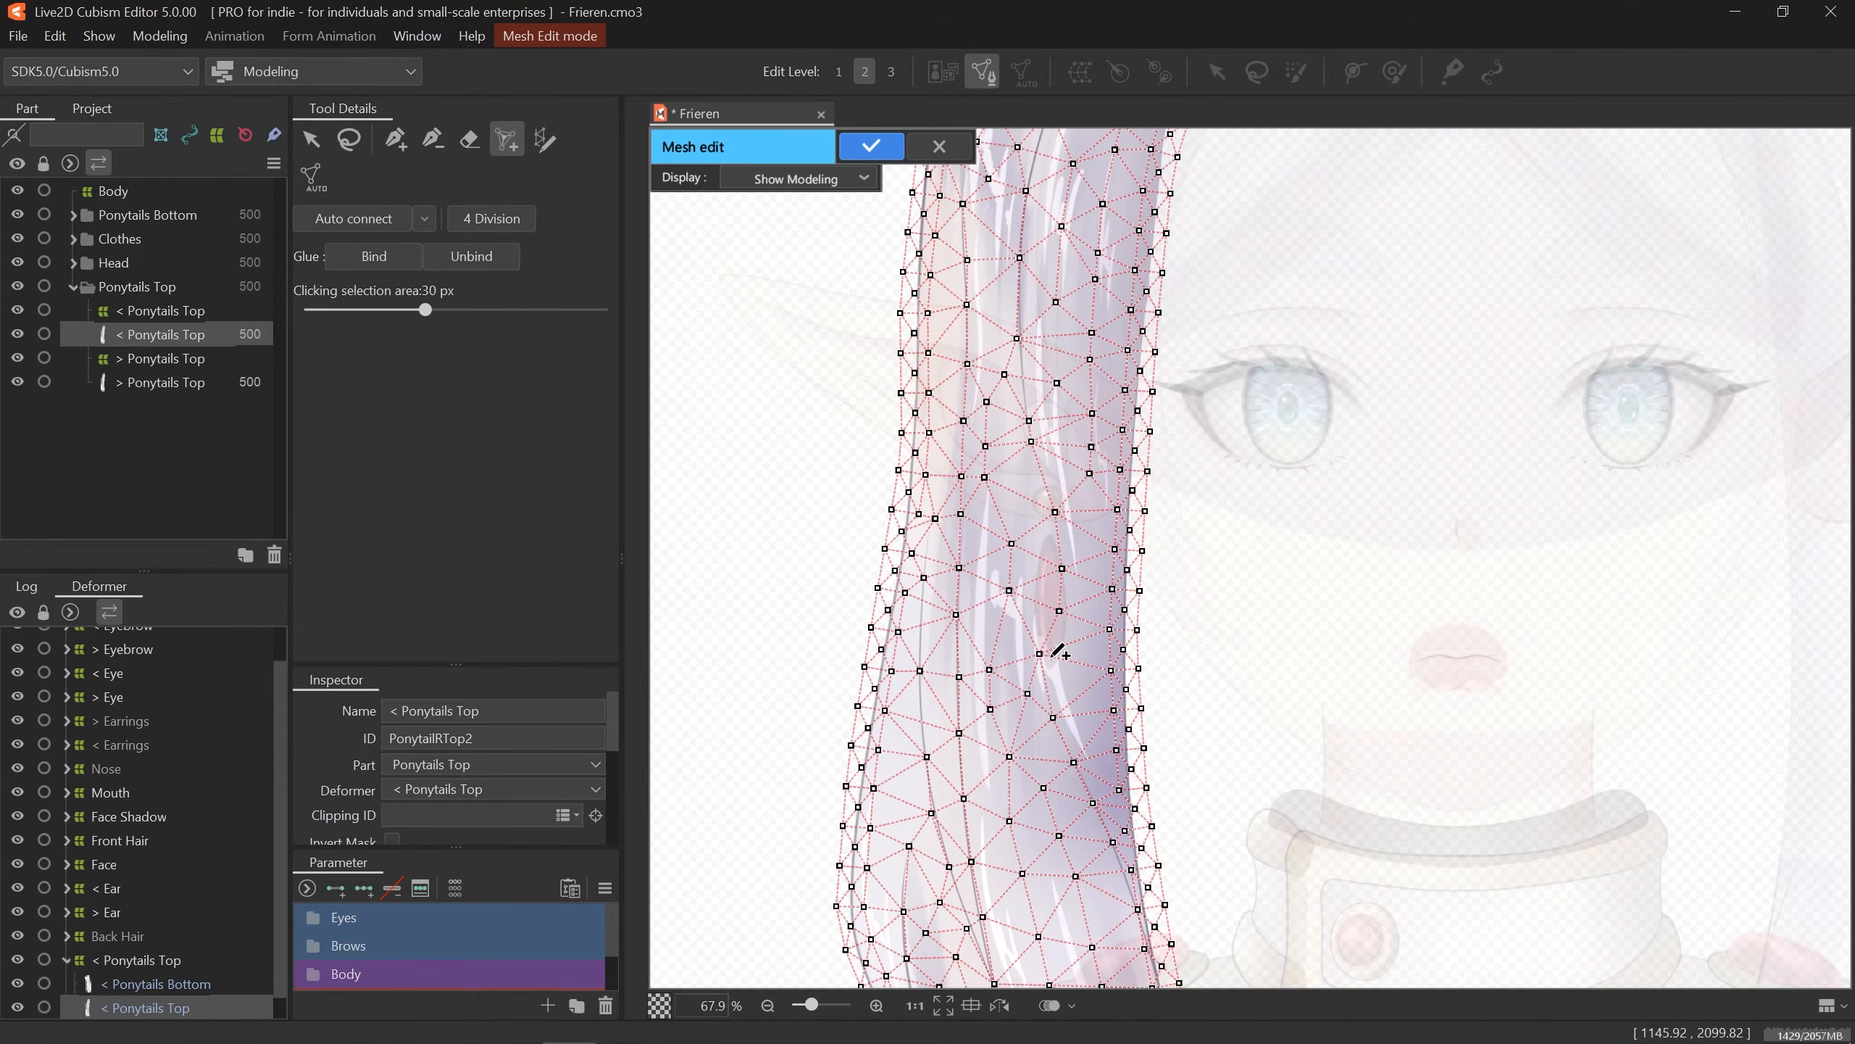
{"action": "scroll", "coordinate": [1107, 610], "scroll_direction": "down", "scroll_amount": 3}
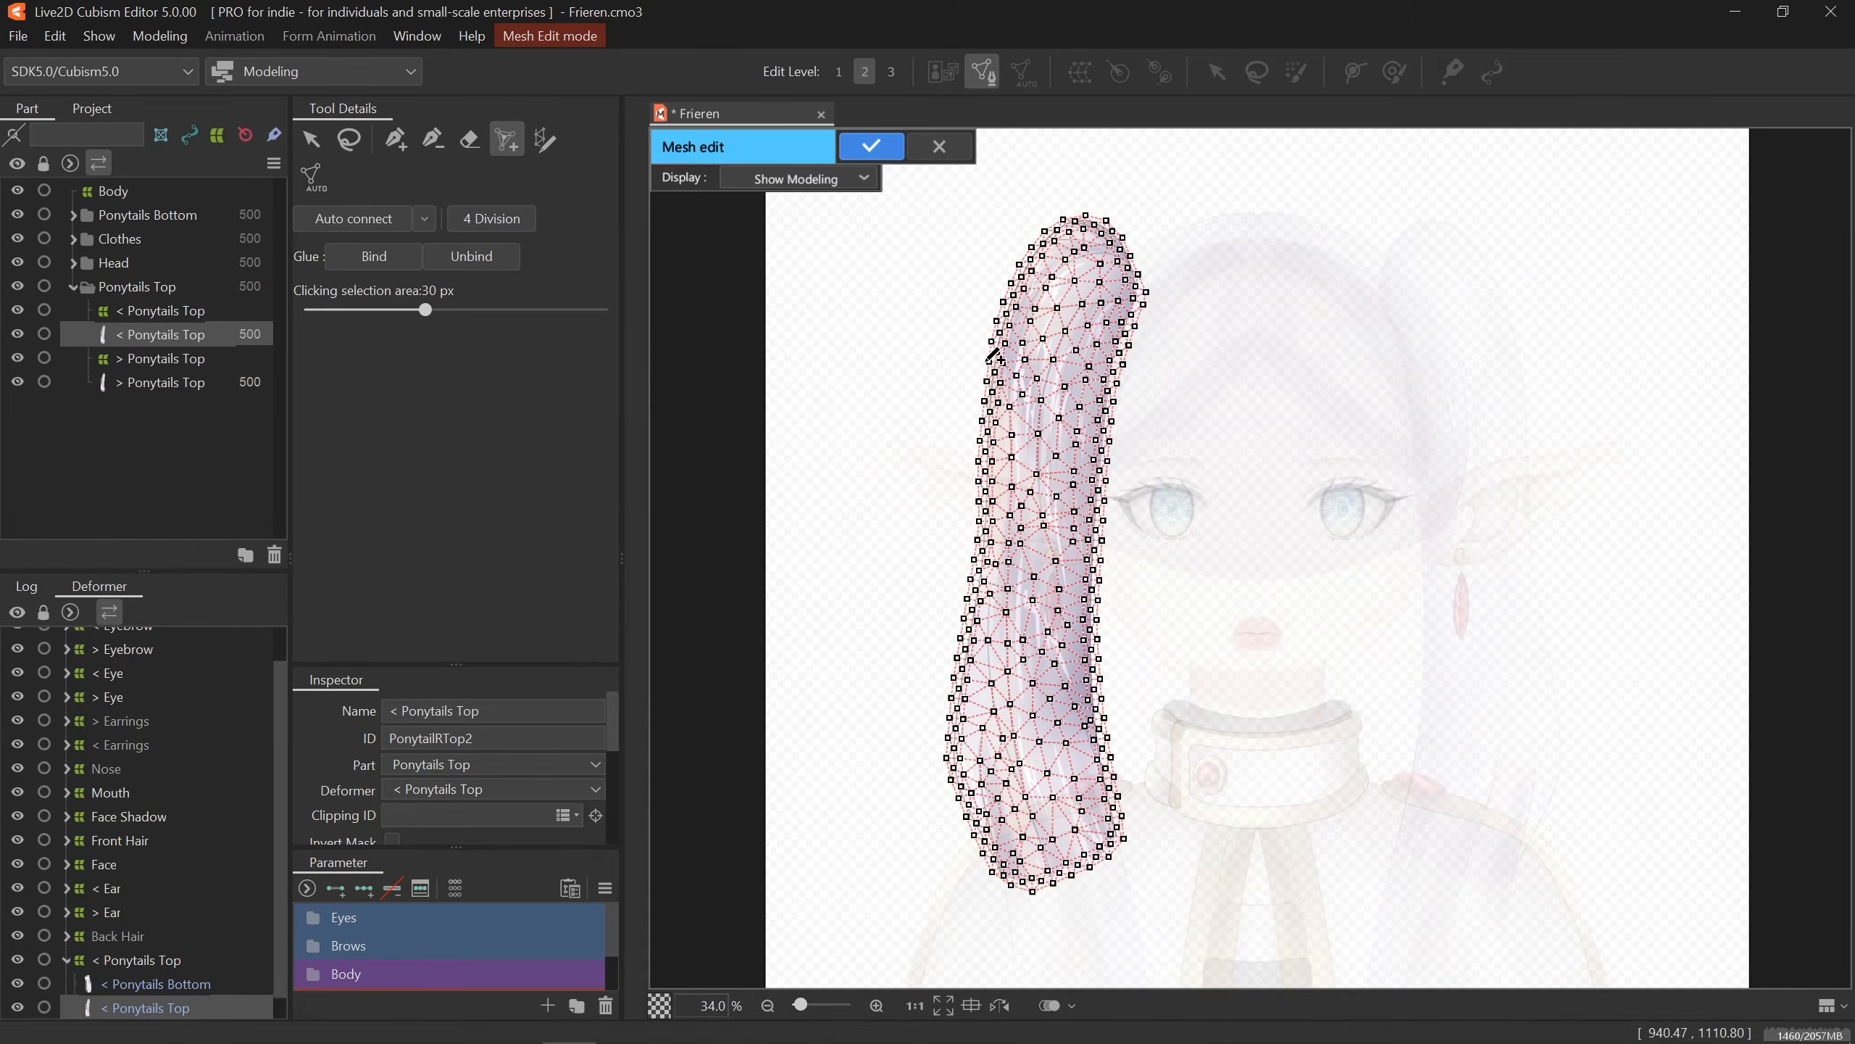
{"action": "key", "text": "Return"}
{"action": "scroll", "coordinate": [1157, 461], "scroll_direction": "up", "scroll_amount": 3}
{"action": "left_click_drag", "start_coordinate": [1163, 465], "coordinate": [1175, 413]}
{"action": "scroll", "coordinate": [1176, 415], "scroll_direction": "down", "scroll_amount": 3}
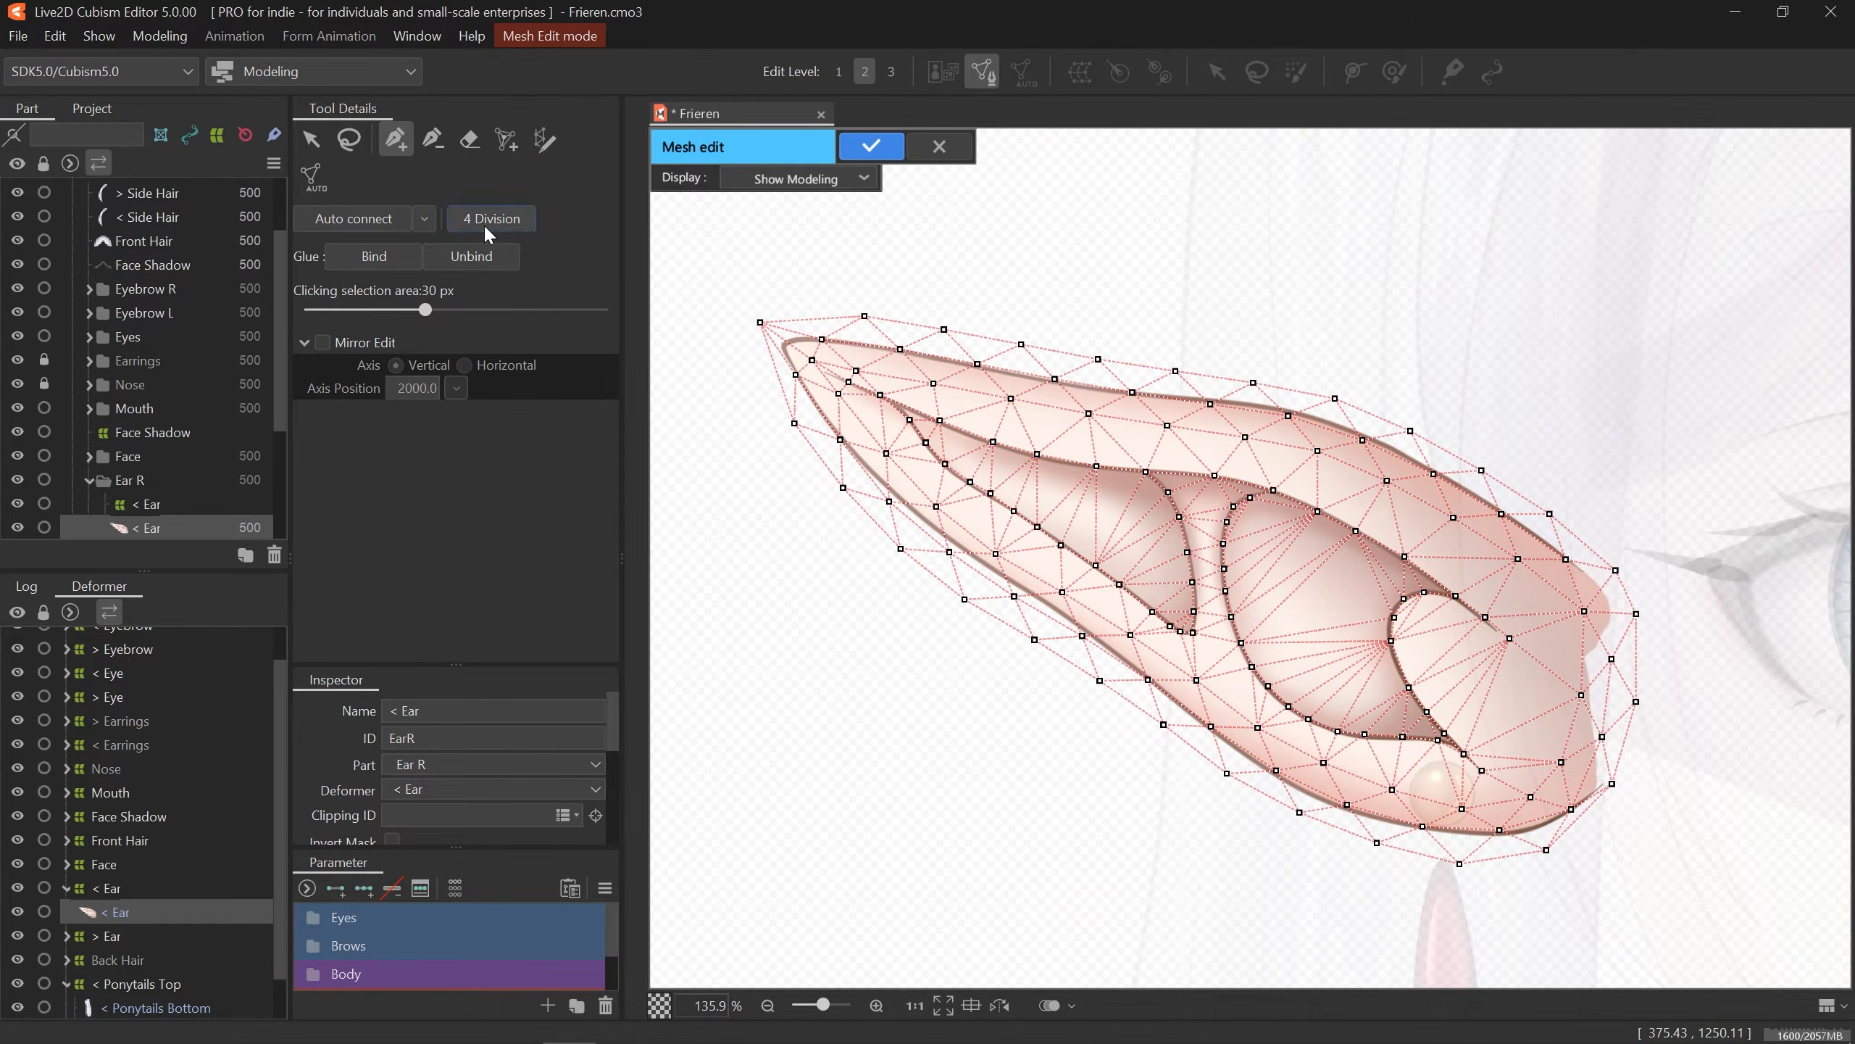
- Subdivide the < Ear mesh with 4 Division, undoing and reapplying it to compare the mesh before and after
{"action": "left_click", "coordinate": [484, 220]}
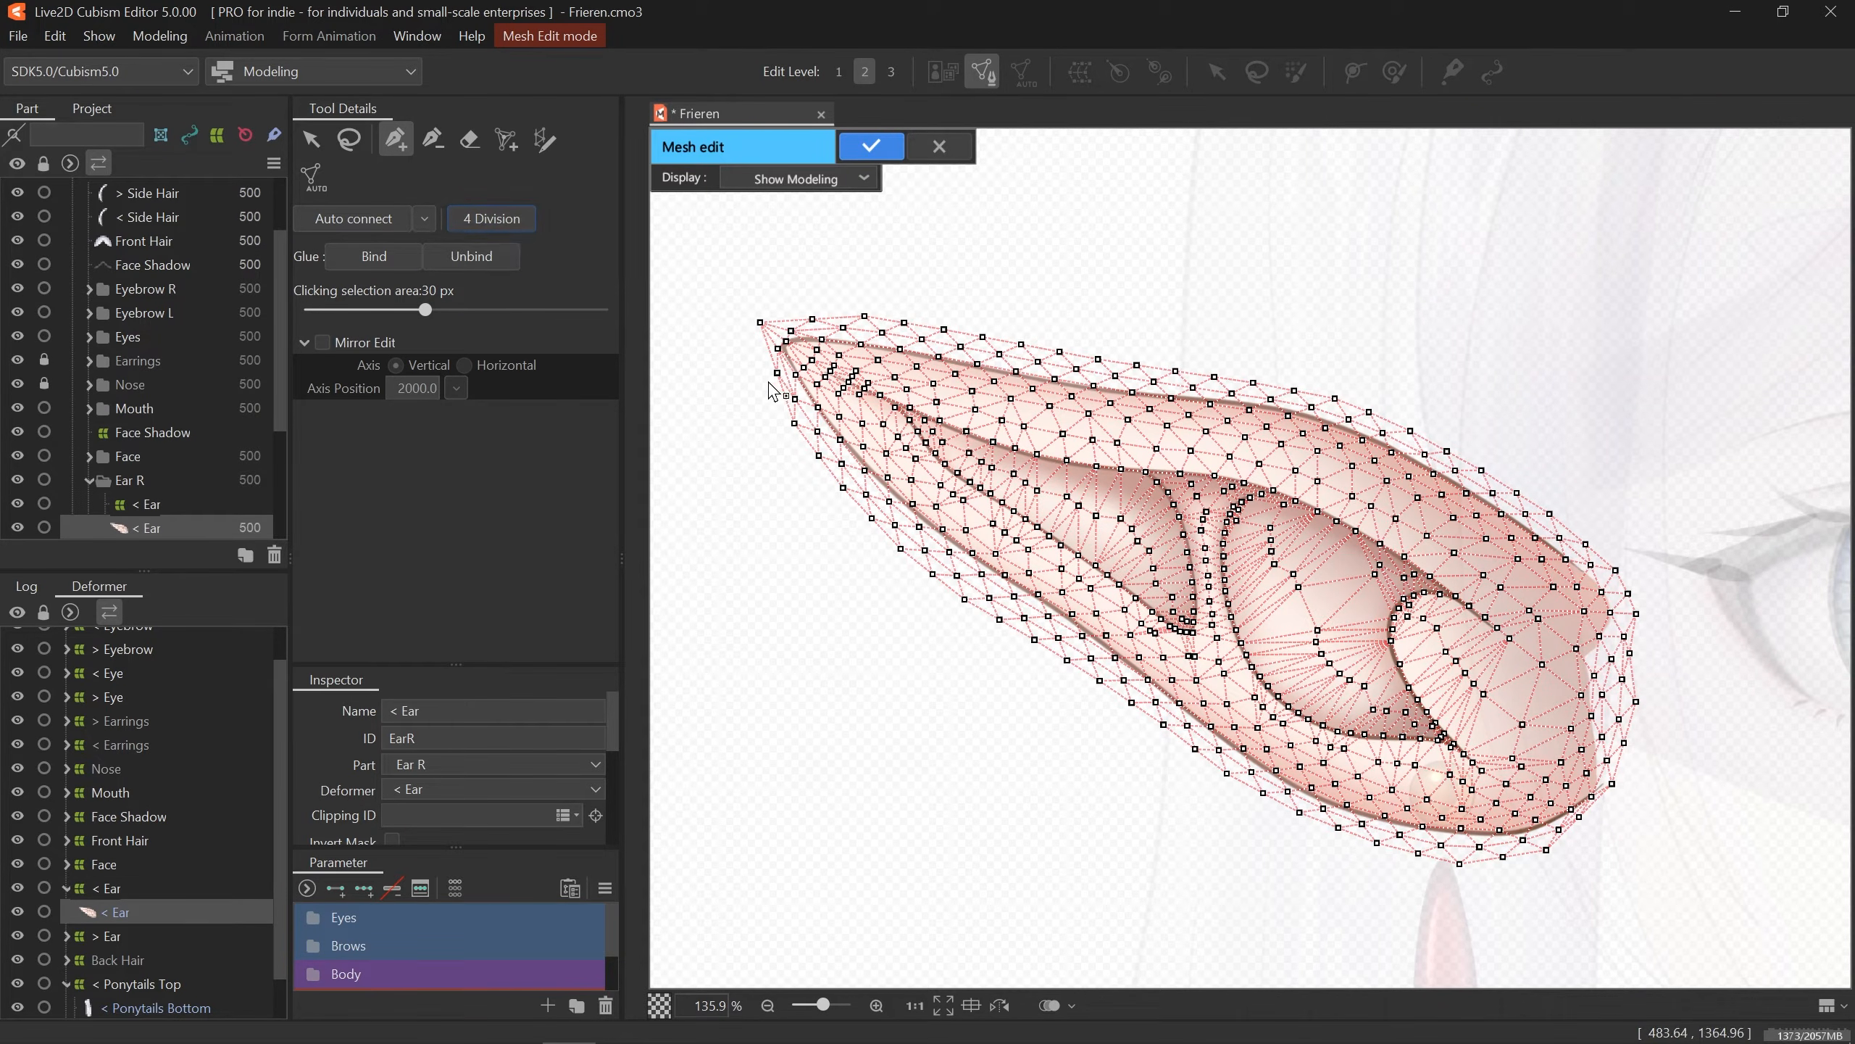
{"action": "key", "text": "ctrl+z"}
{"action": "scroll", "coordinate": [935, 377], "scroll_direction": "up", "scroll_amount": 2}
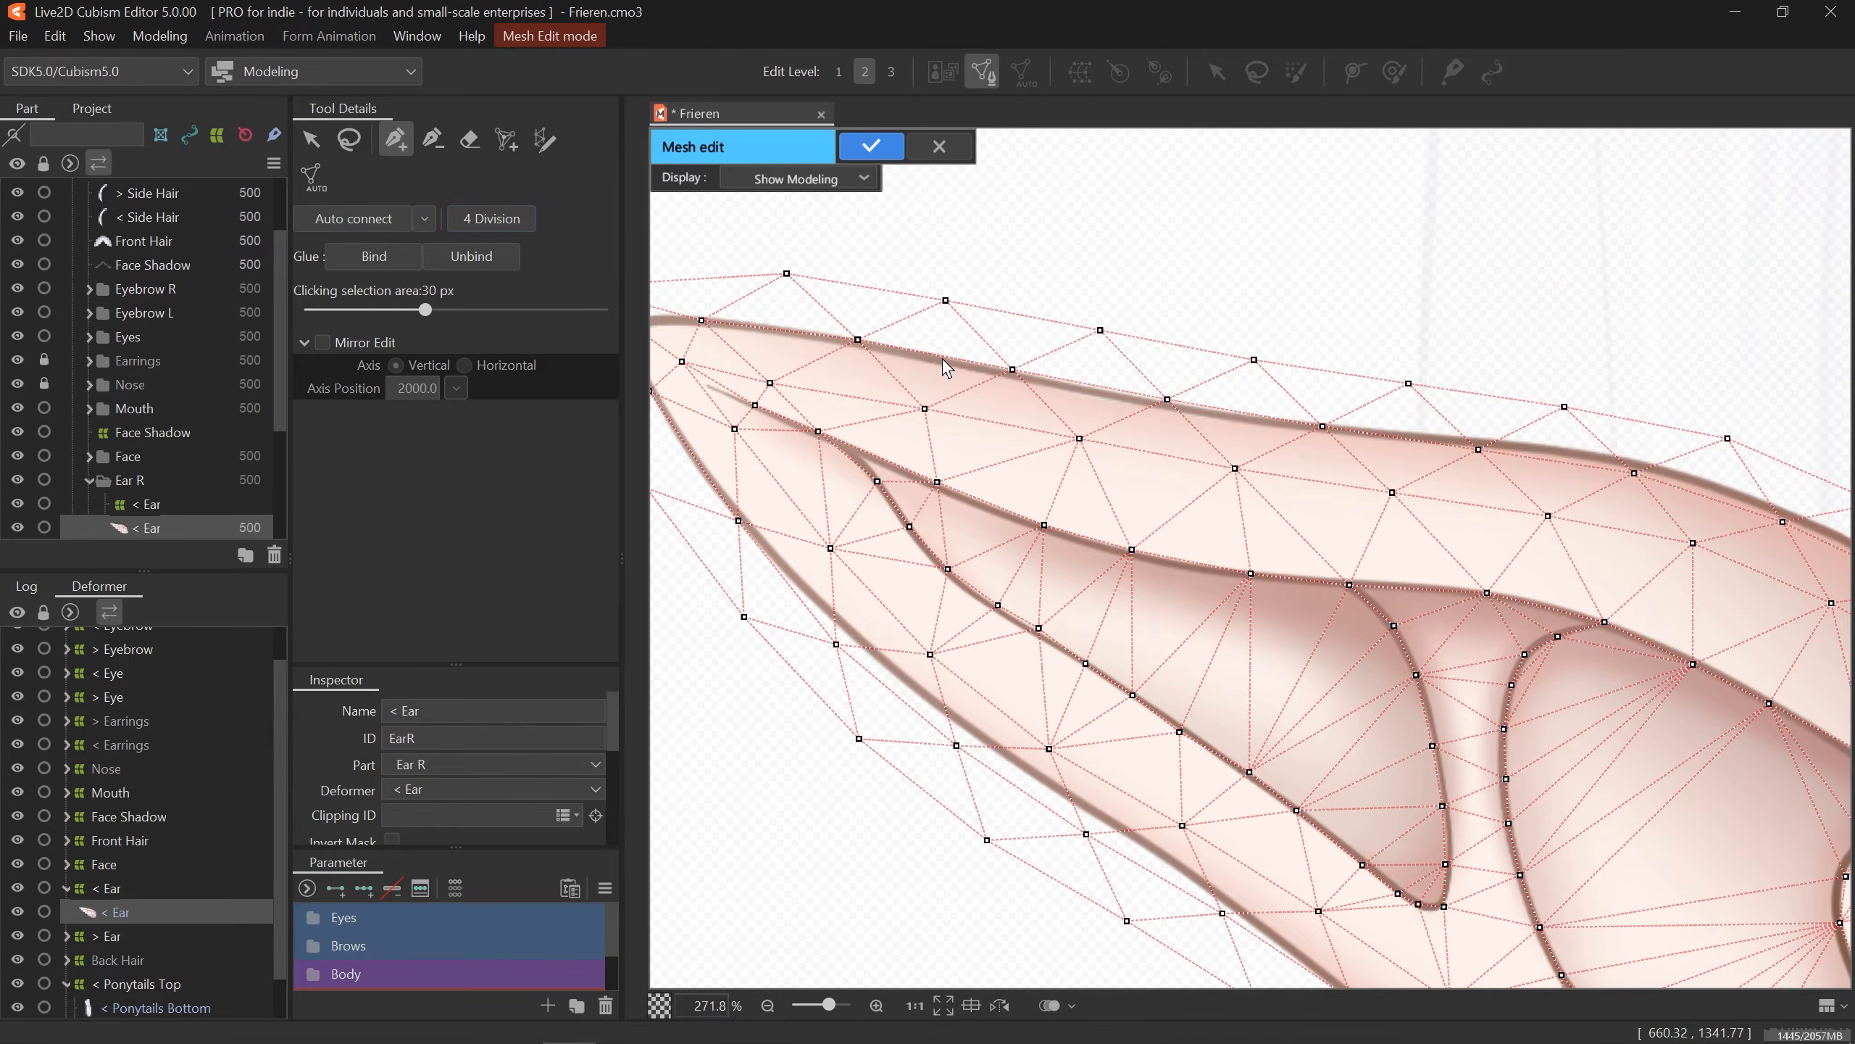
{"action": "left_click", "coordinate": [479, 217]}
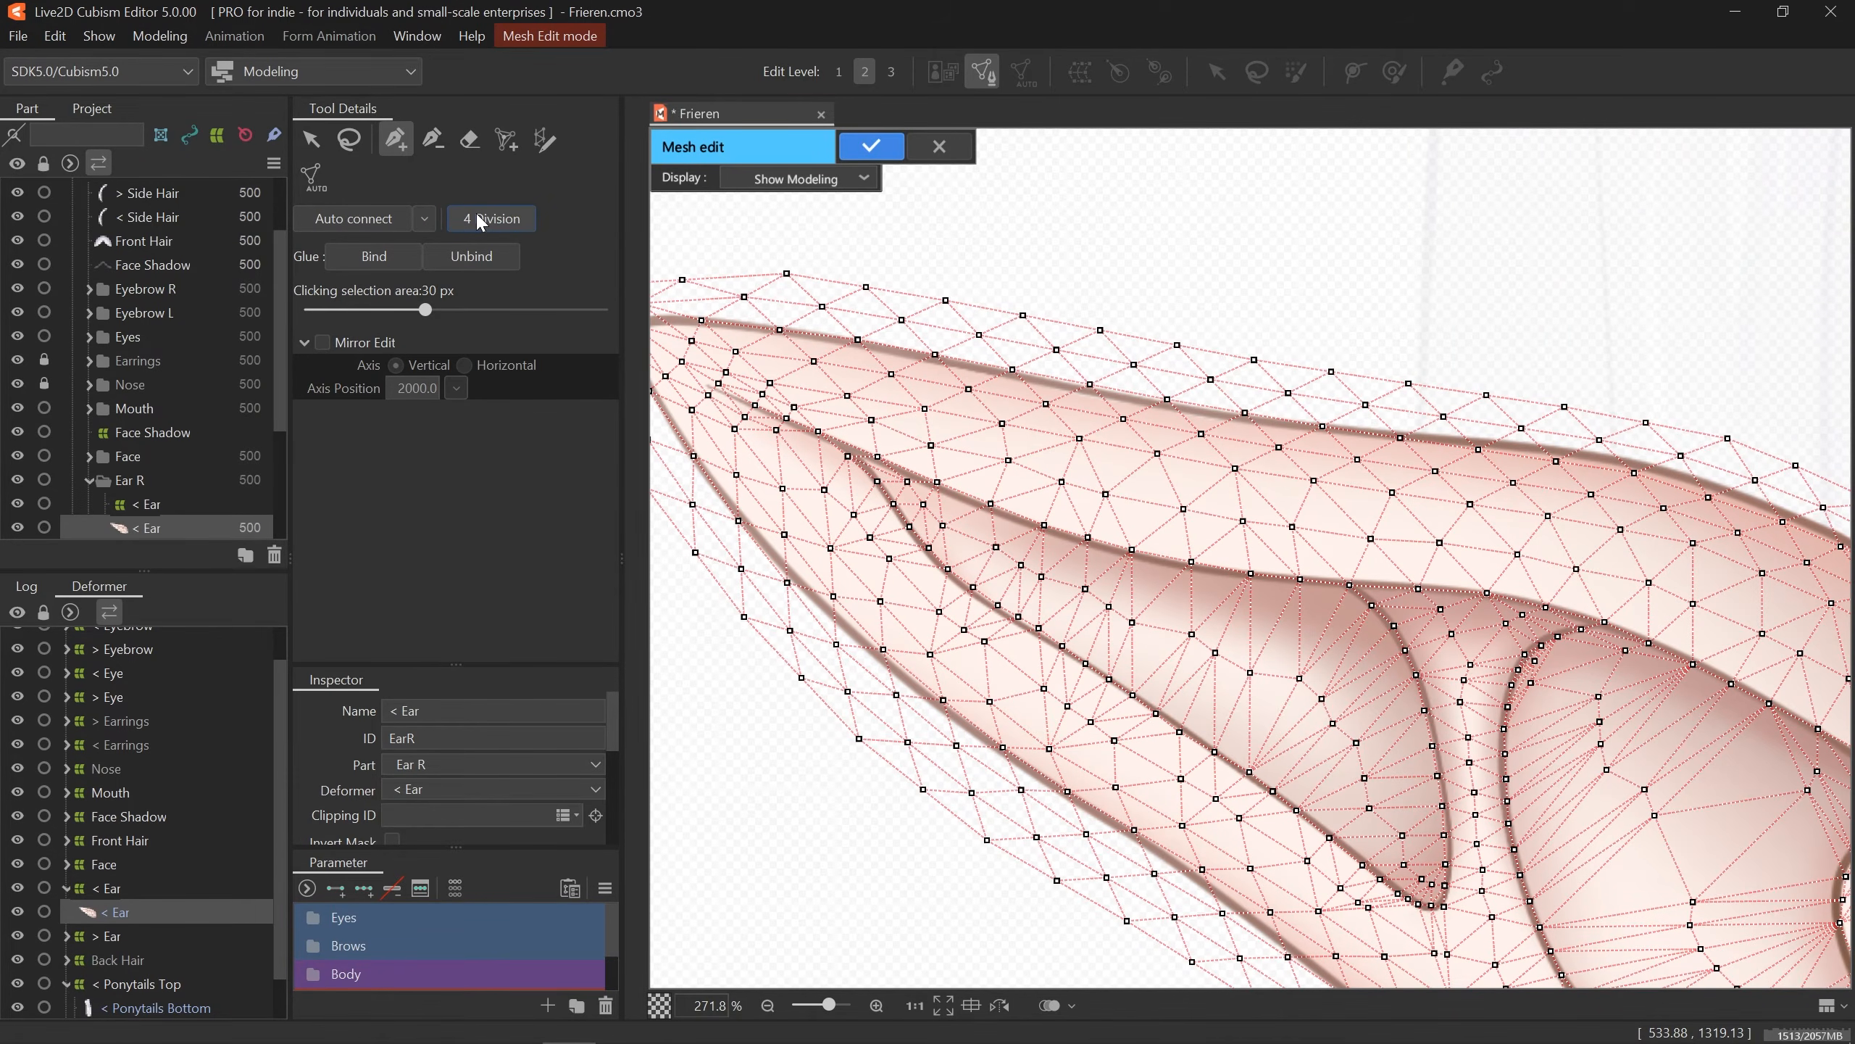
{"action": "key", "text": "ctrl+z"}
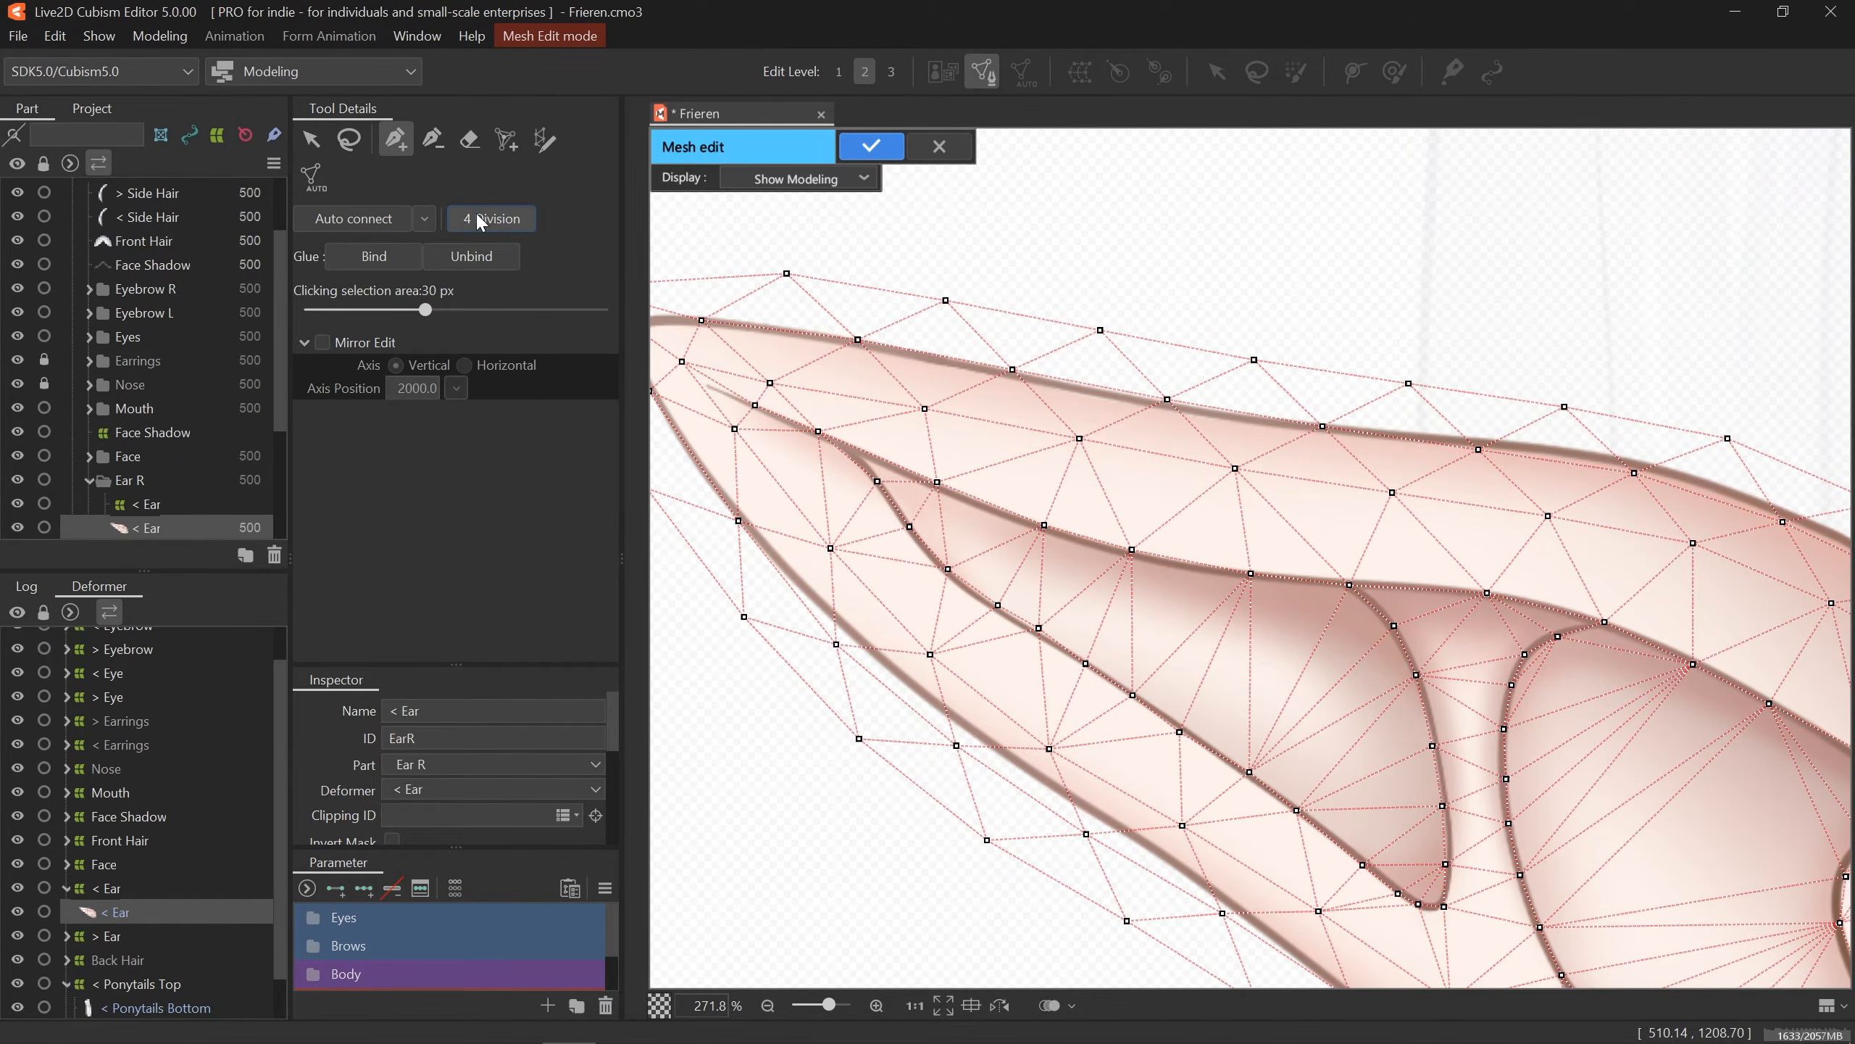
{"action": "left_click", "coordinate": [479, 219]}
{"action": "key", "text": "ctrl+z"}
{"action": "left_click", "coordinate": [478, 217]}
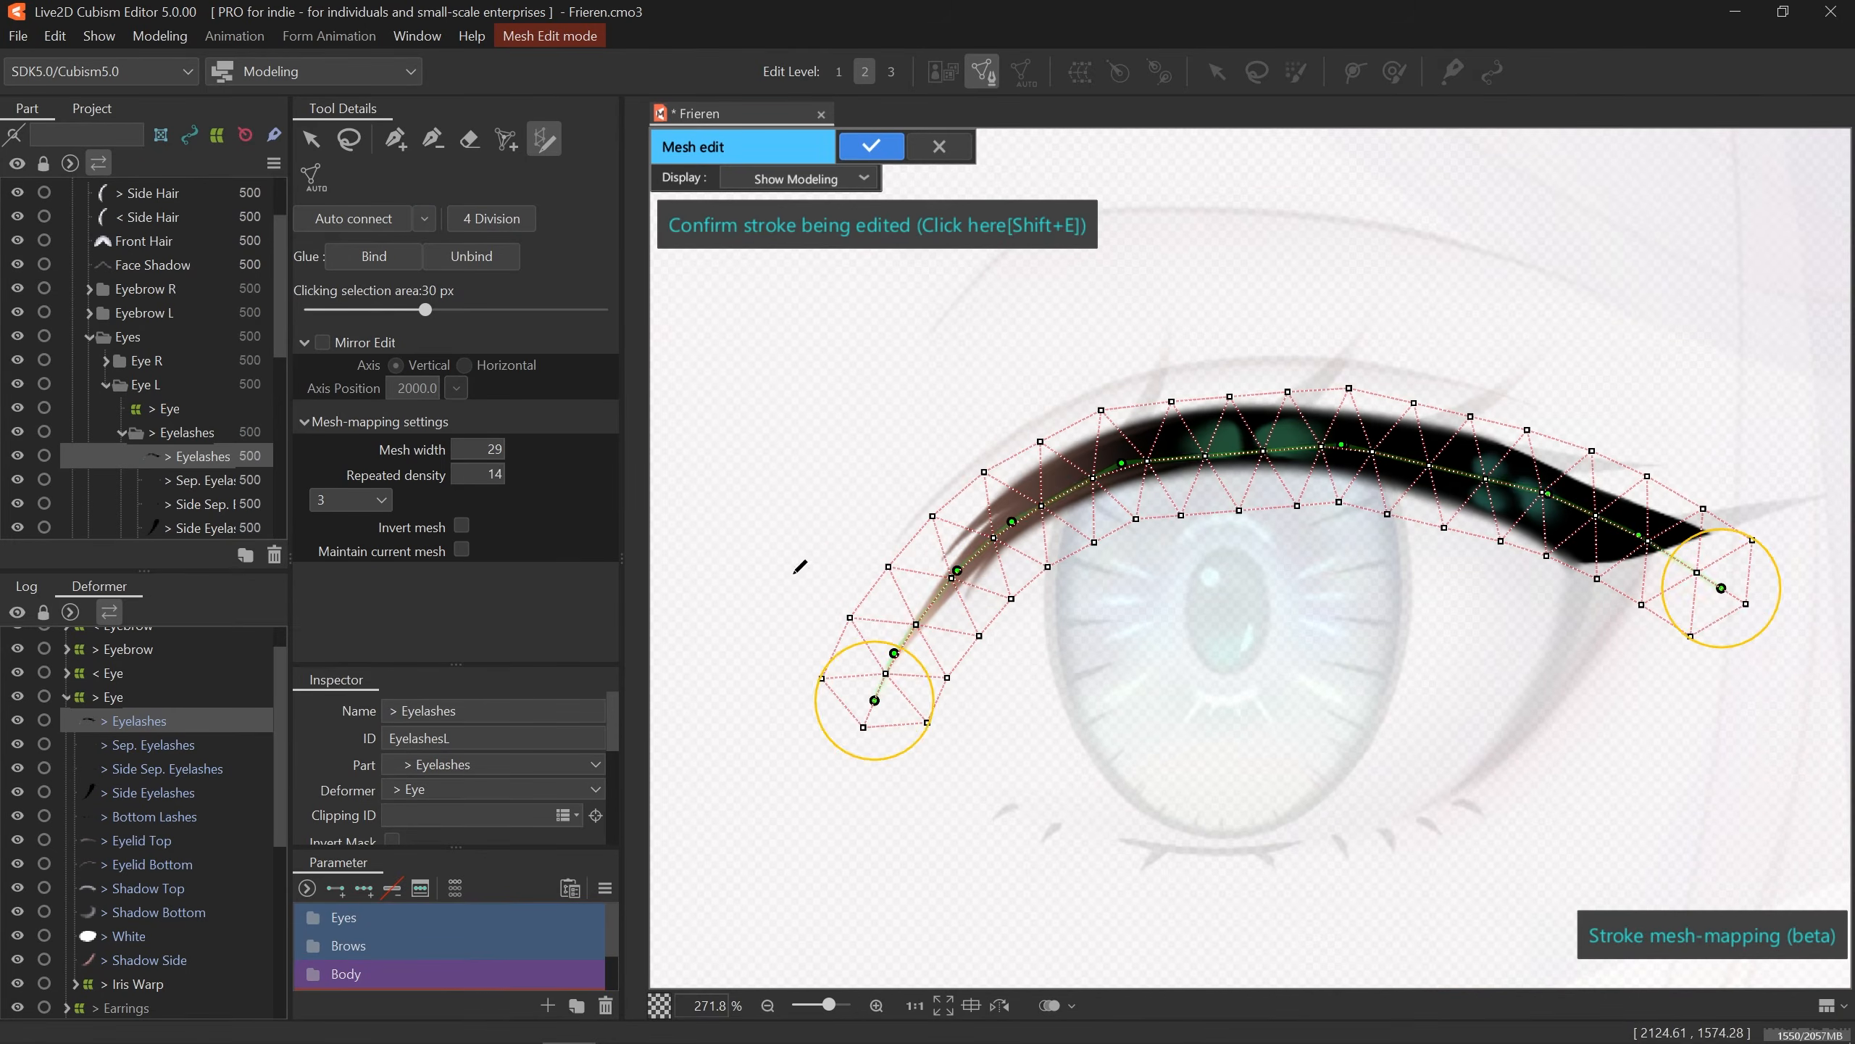
- Confirm the > Eyelashes stroke mesh, subdivide it with 4 Division, and finish the mesh edit
{"action": "key", "text": "shift+e"}
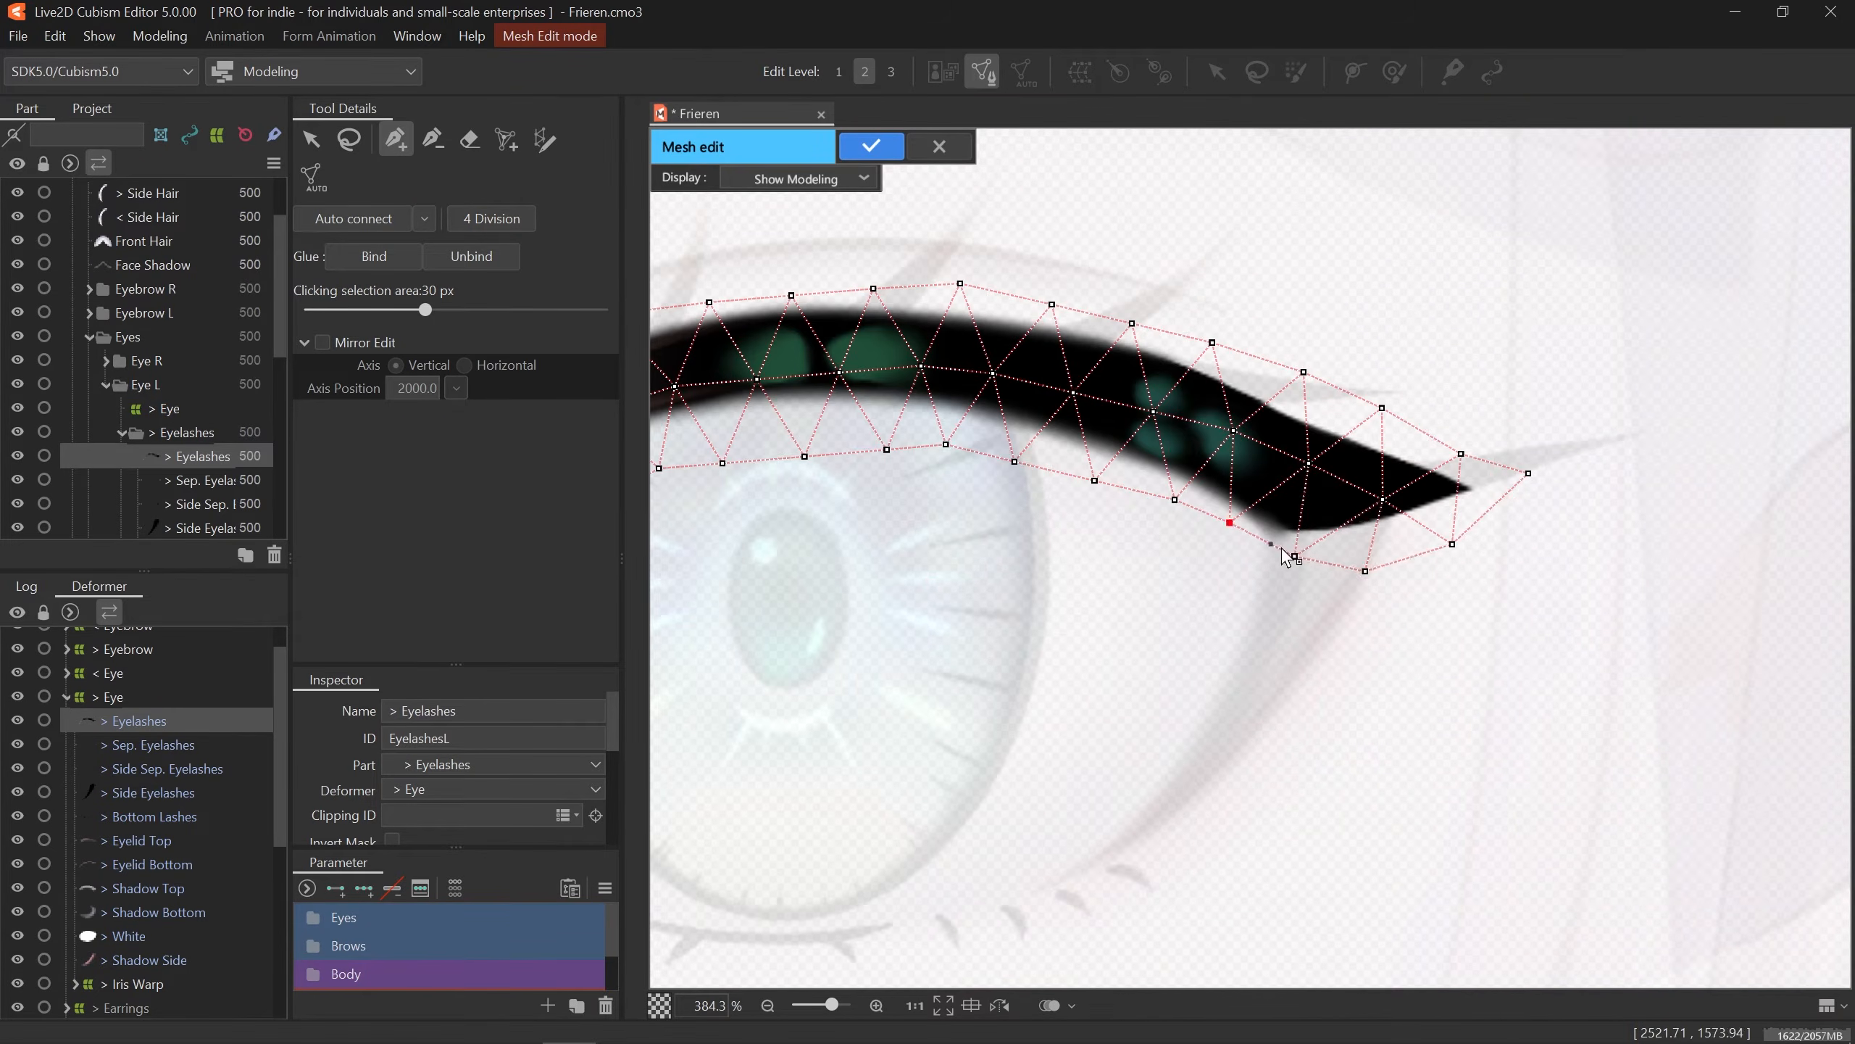
{"action": "scroll", "coordinate": [1384, 617], "scroll_direction": "down", "scroll_amount": 3}
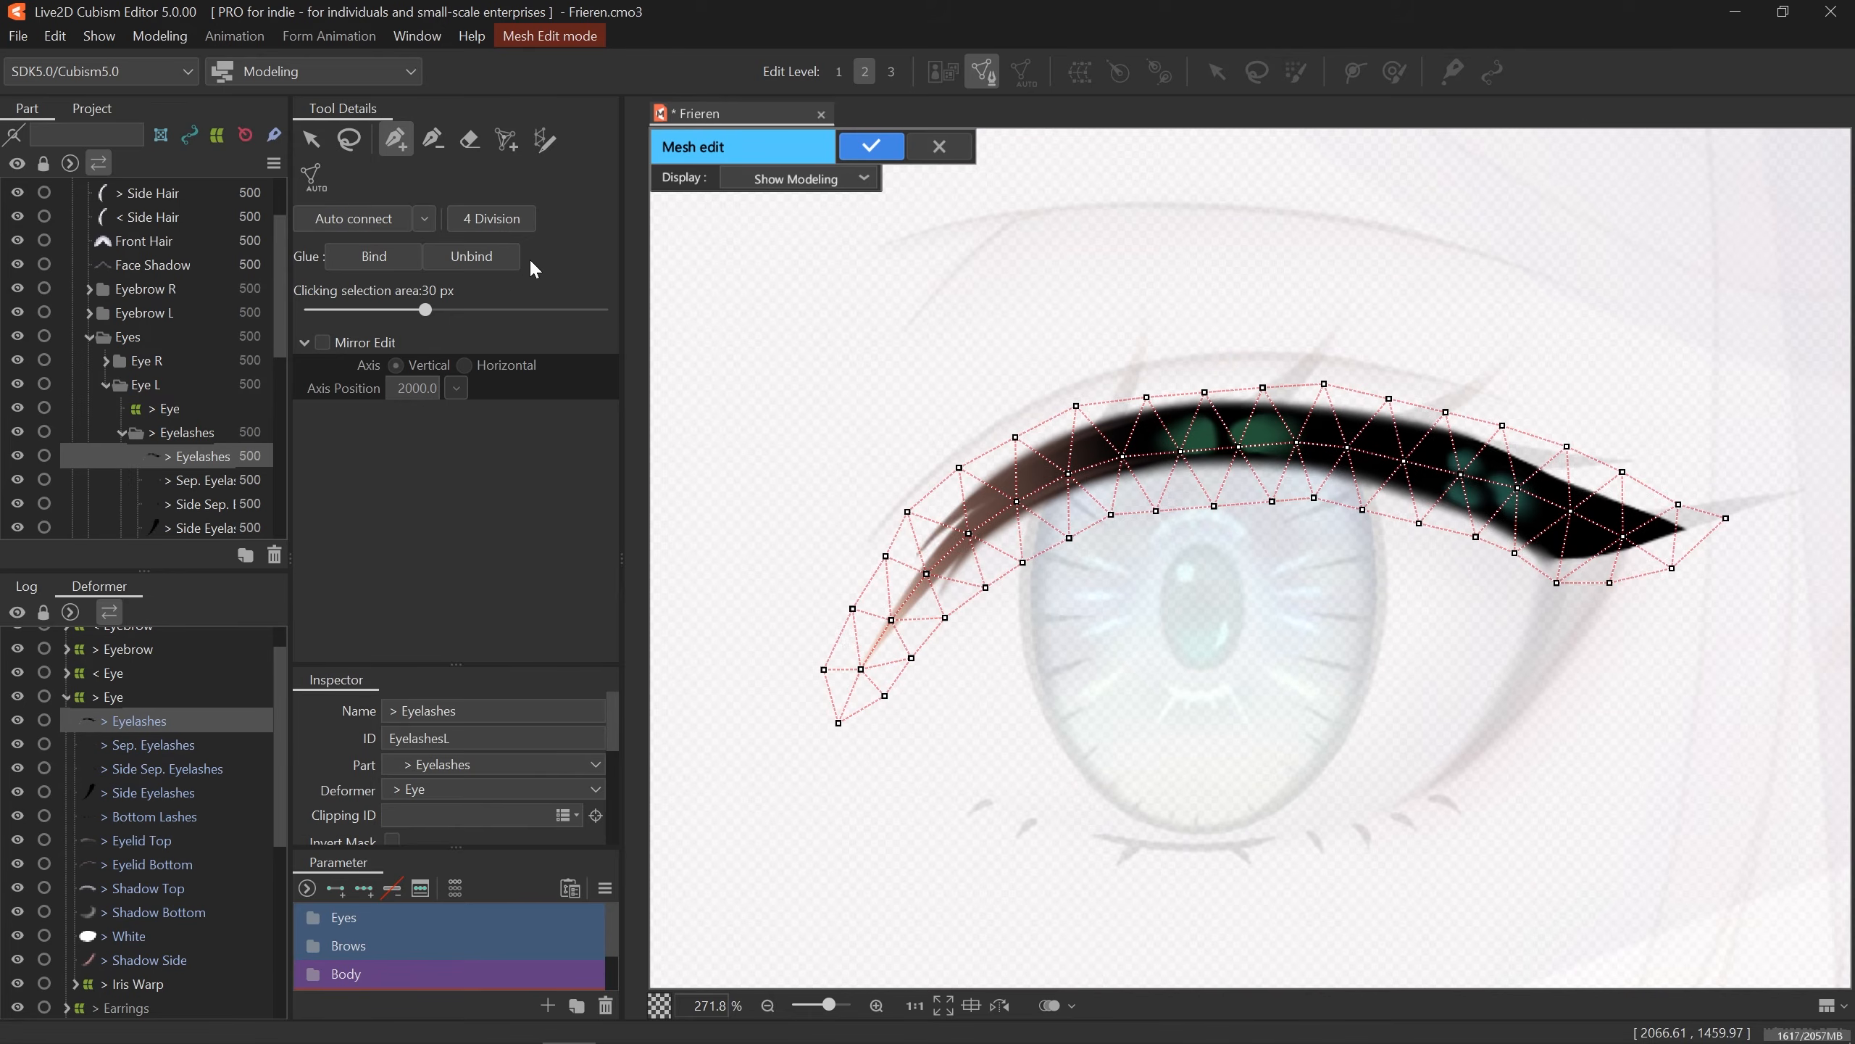
{"action": "left_click", "coordinate": [507, 234]}
{"action": "left_click", "coordinate": [871, 146]}
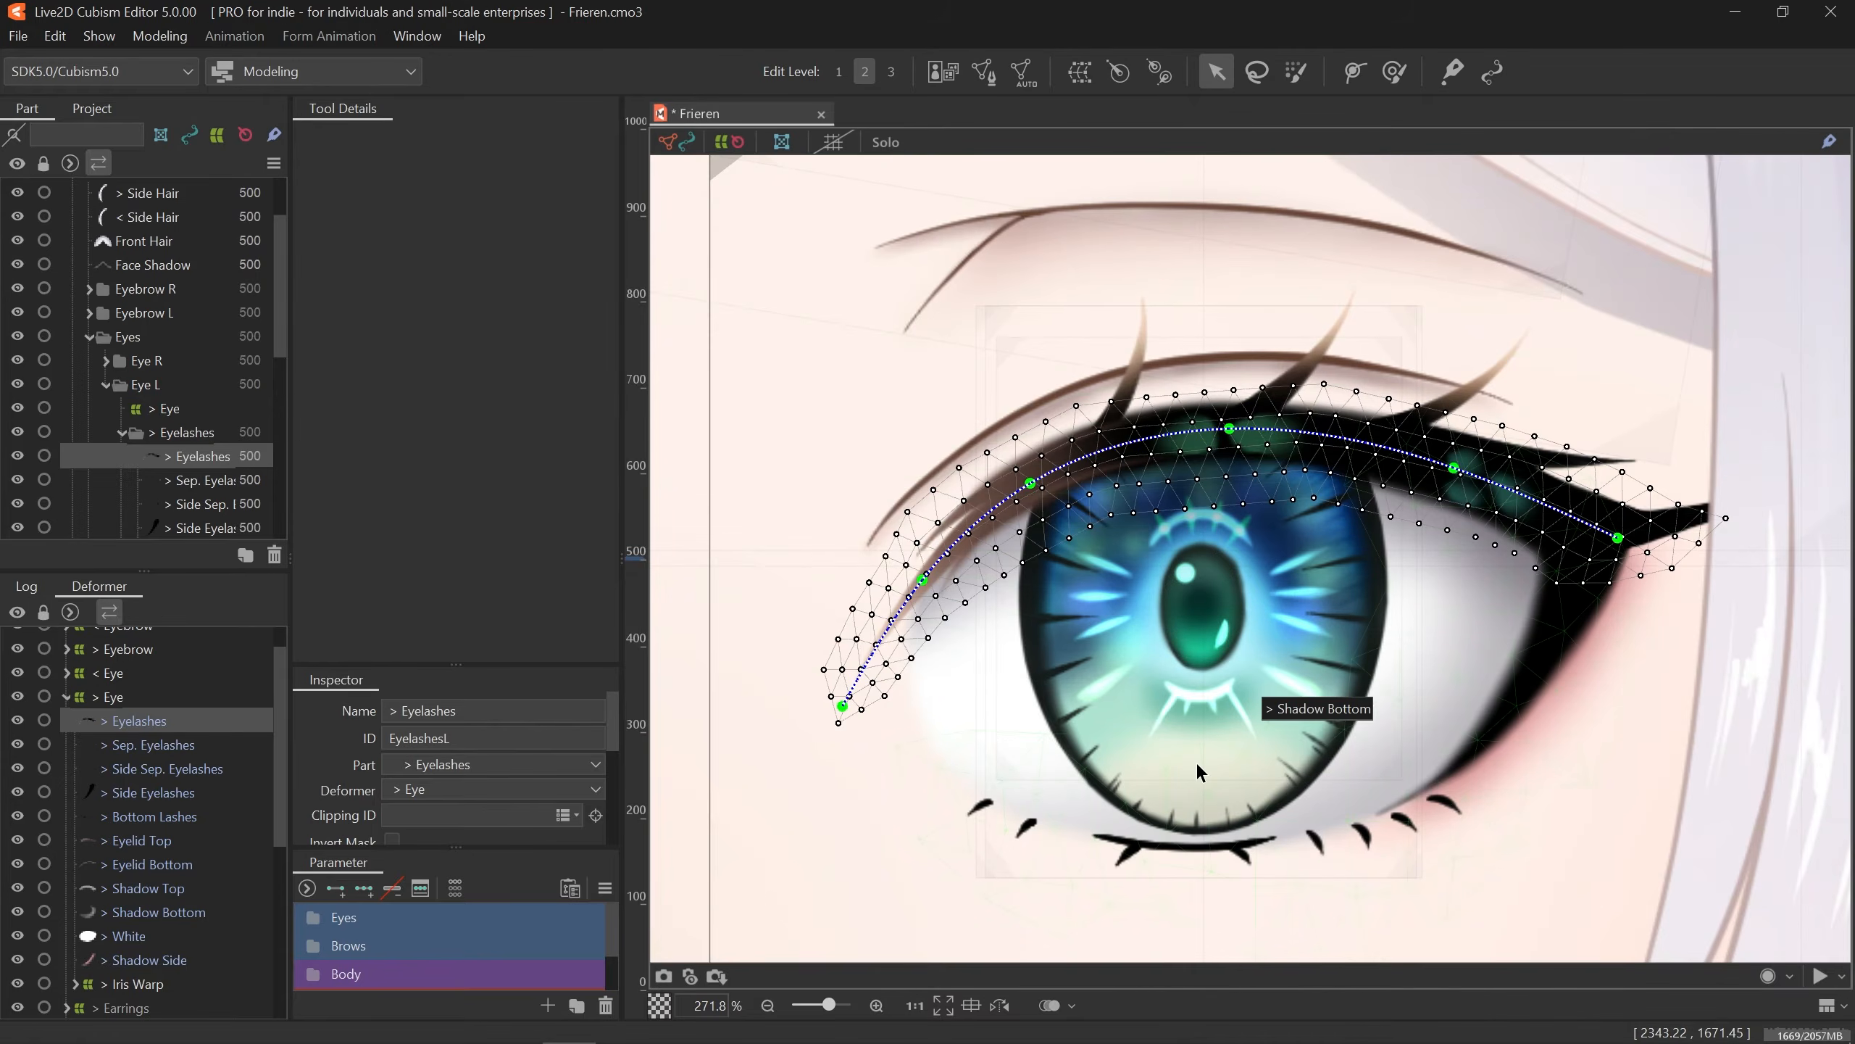
- Bend the eyelash along its deform path, moving the middle and inner control points outward and the outer one slightly up
{"action": "left_click_drag", "start_coordinate": [1229, 429], "coordinate": [1156, 294]}
{"action": "left_click_drag", "start_coordinate": [1030, 483], "coordinate": [965, 447]}
{"action": "left_click_drag", "start_coordinate": [922, 579], "coordinate": [819, 524]}
{"action": "left_click_drag", "start_coordinate": [843, 705], "coordinate": [806, 712]}
{"action": "left_click_drag", "start_coordinate": [1456, 461], "coordinate": [1469, 450]}
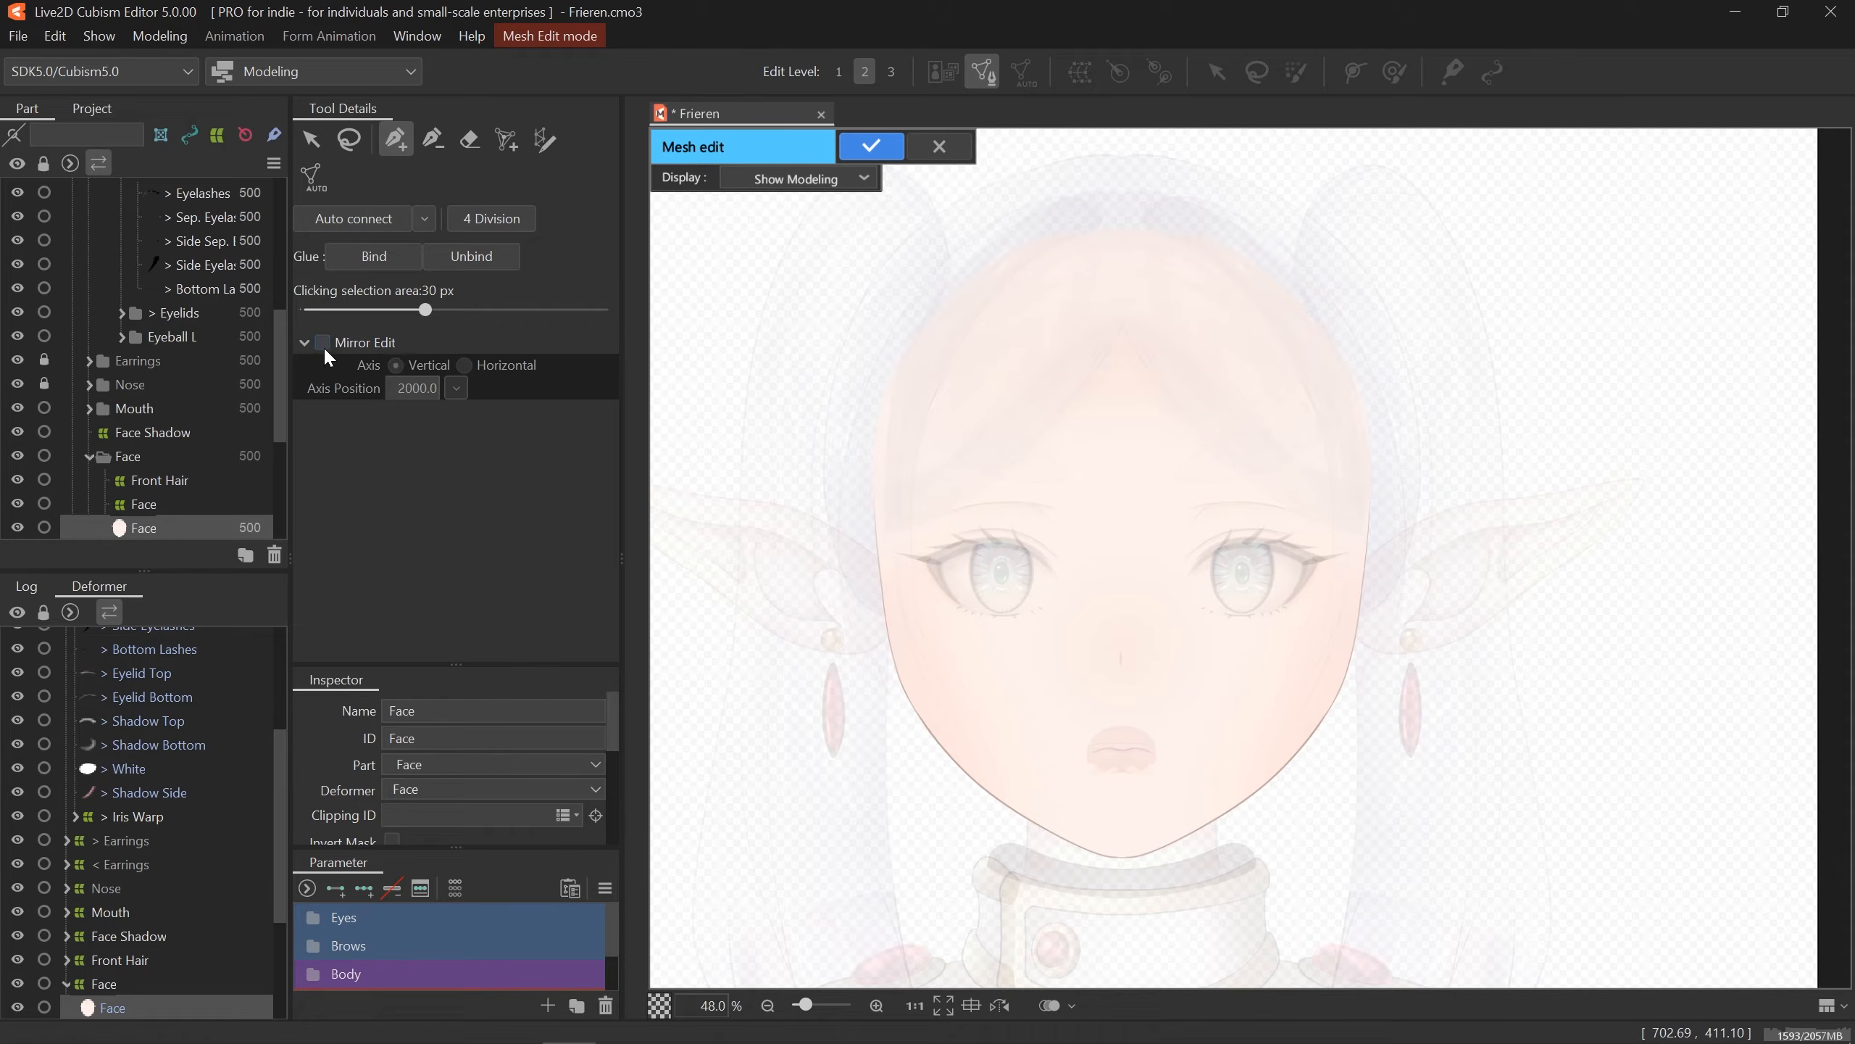
- Enable Mirror Edit on the vertical axis and draw a stroke mesh along the face outline's left half, from forehead to chin
{"action": "left_click", "coordinate": [322, 343]}
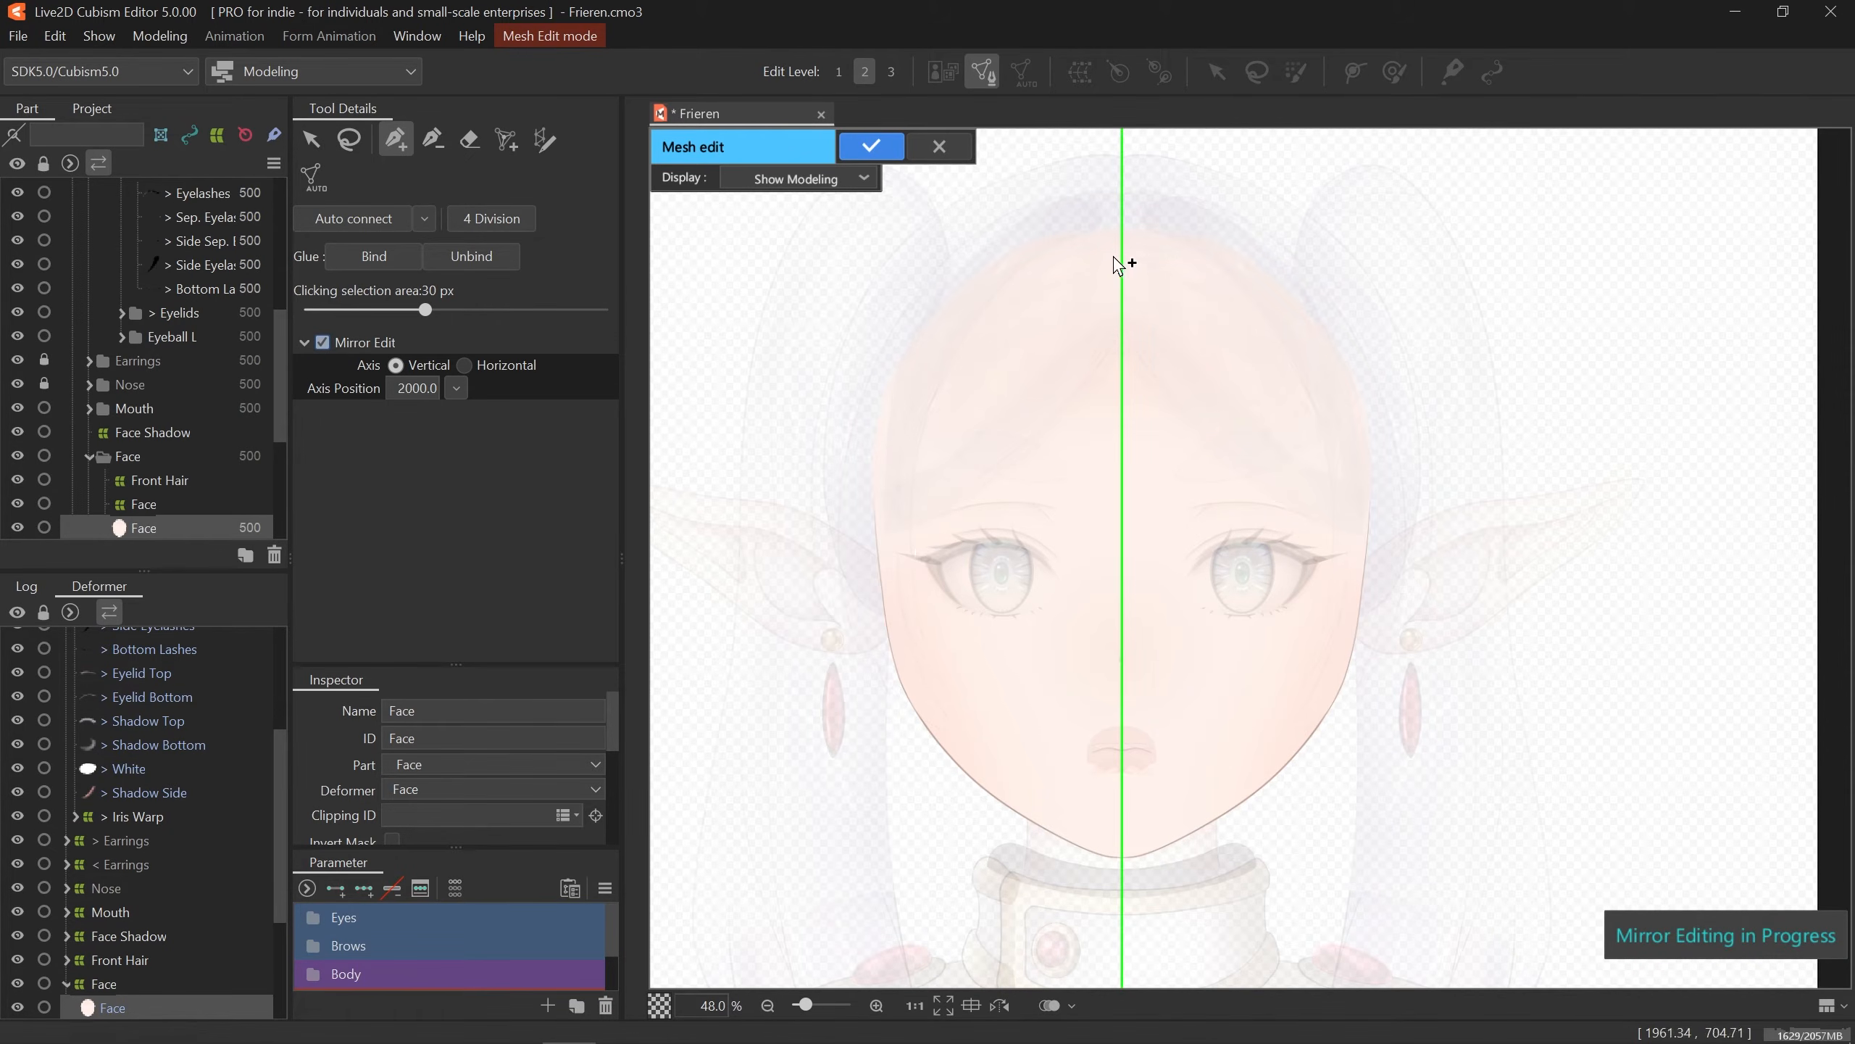
{"action": "left_click", "coordinate": [543, 145]}
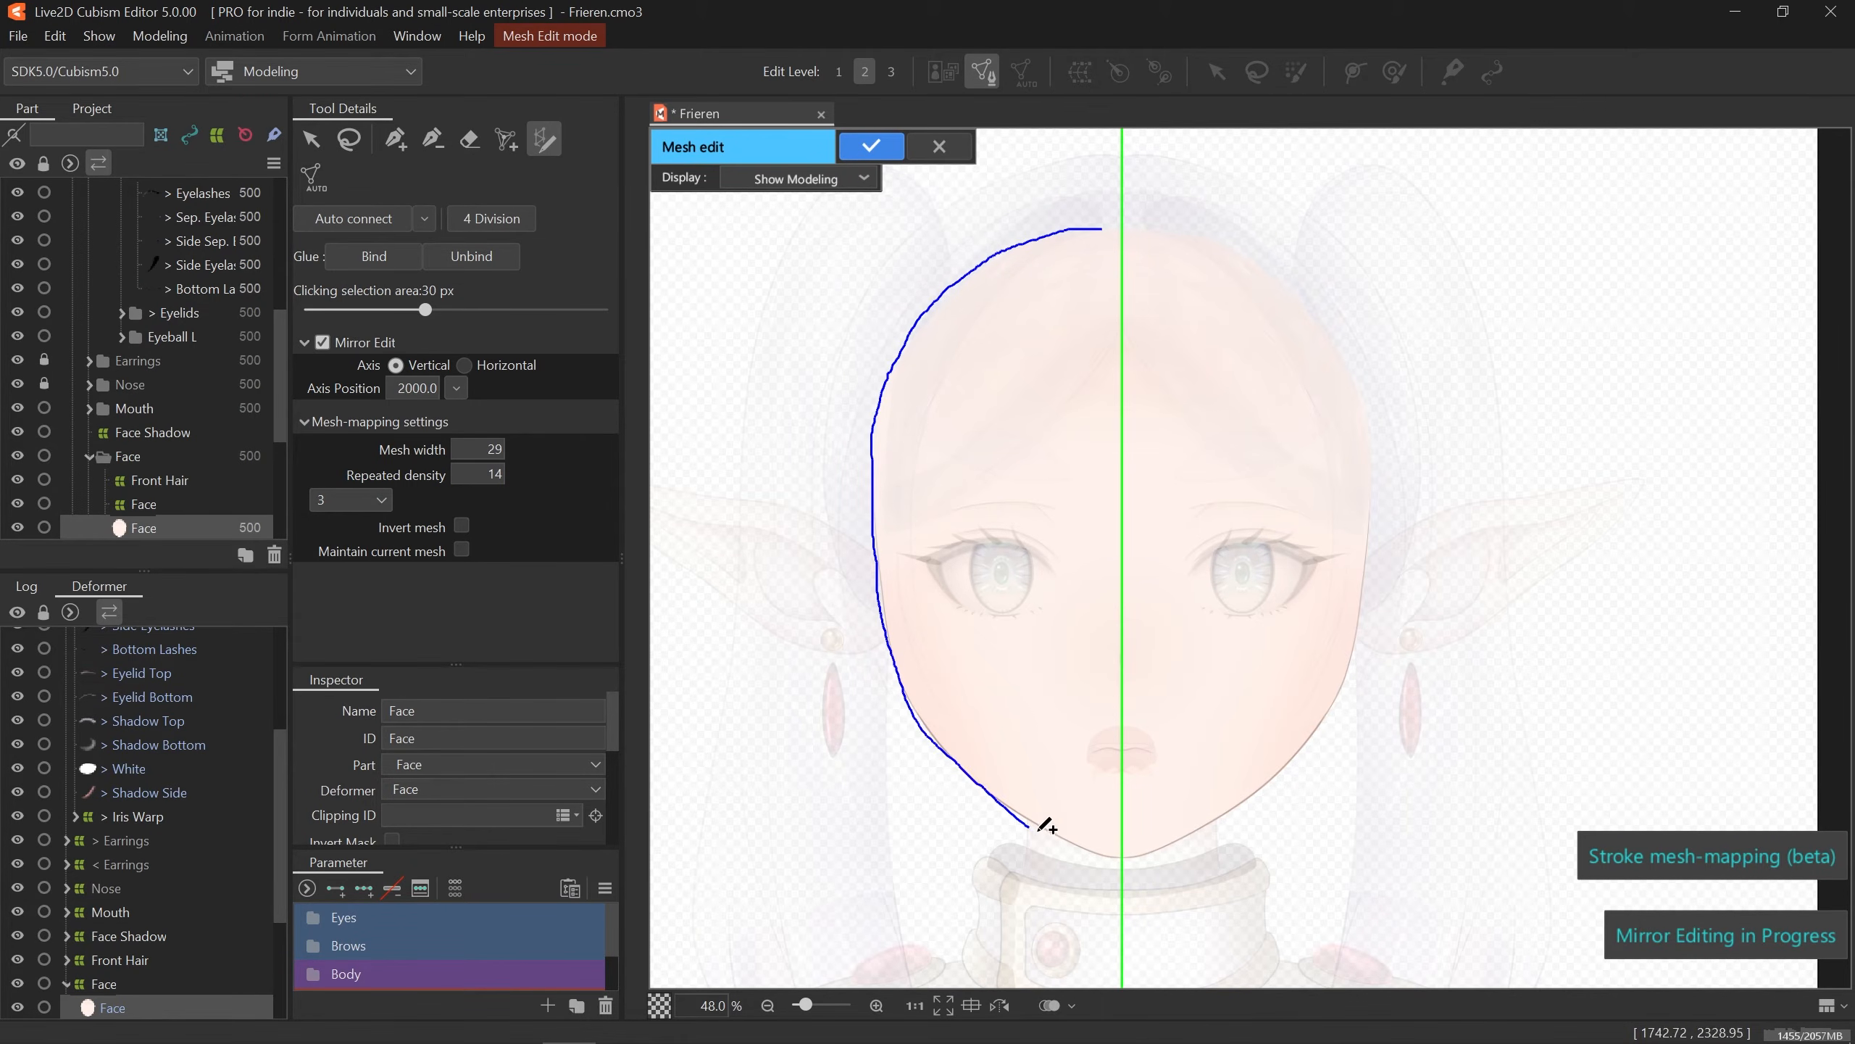
{"action": "left_click_drag", "start_coordinate": [1109, 855], "coordinate": [1110, 855]}
- Set the stroke's repeated density to 39 and move its control points near the chin onto the face outline
{"action": "scroll", "coordinate": [1110, 841], "scroll_direction": "up", "scroll_amount": 6}
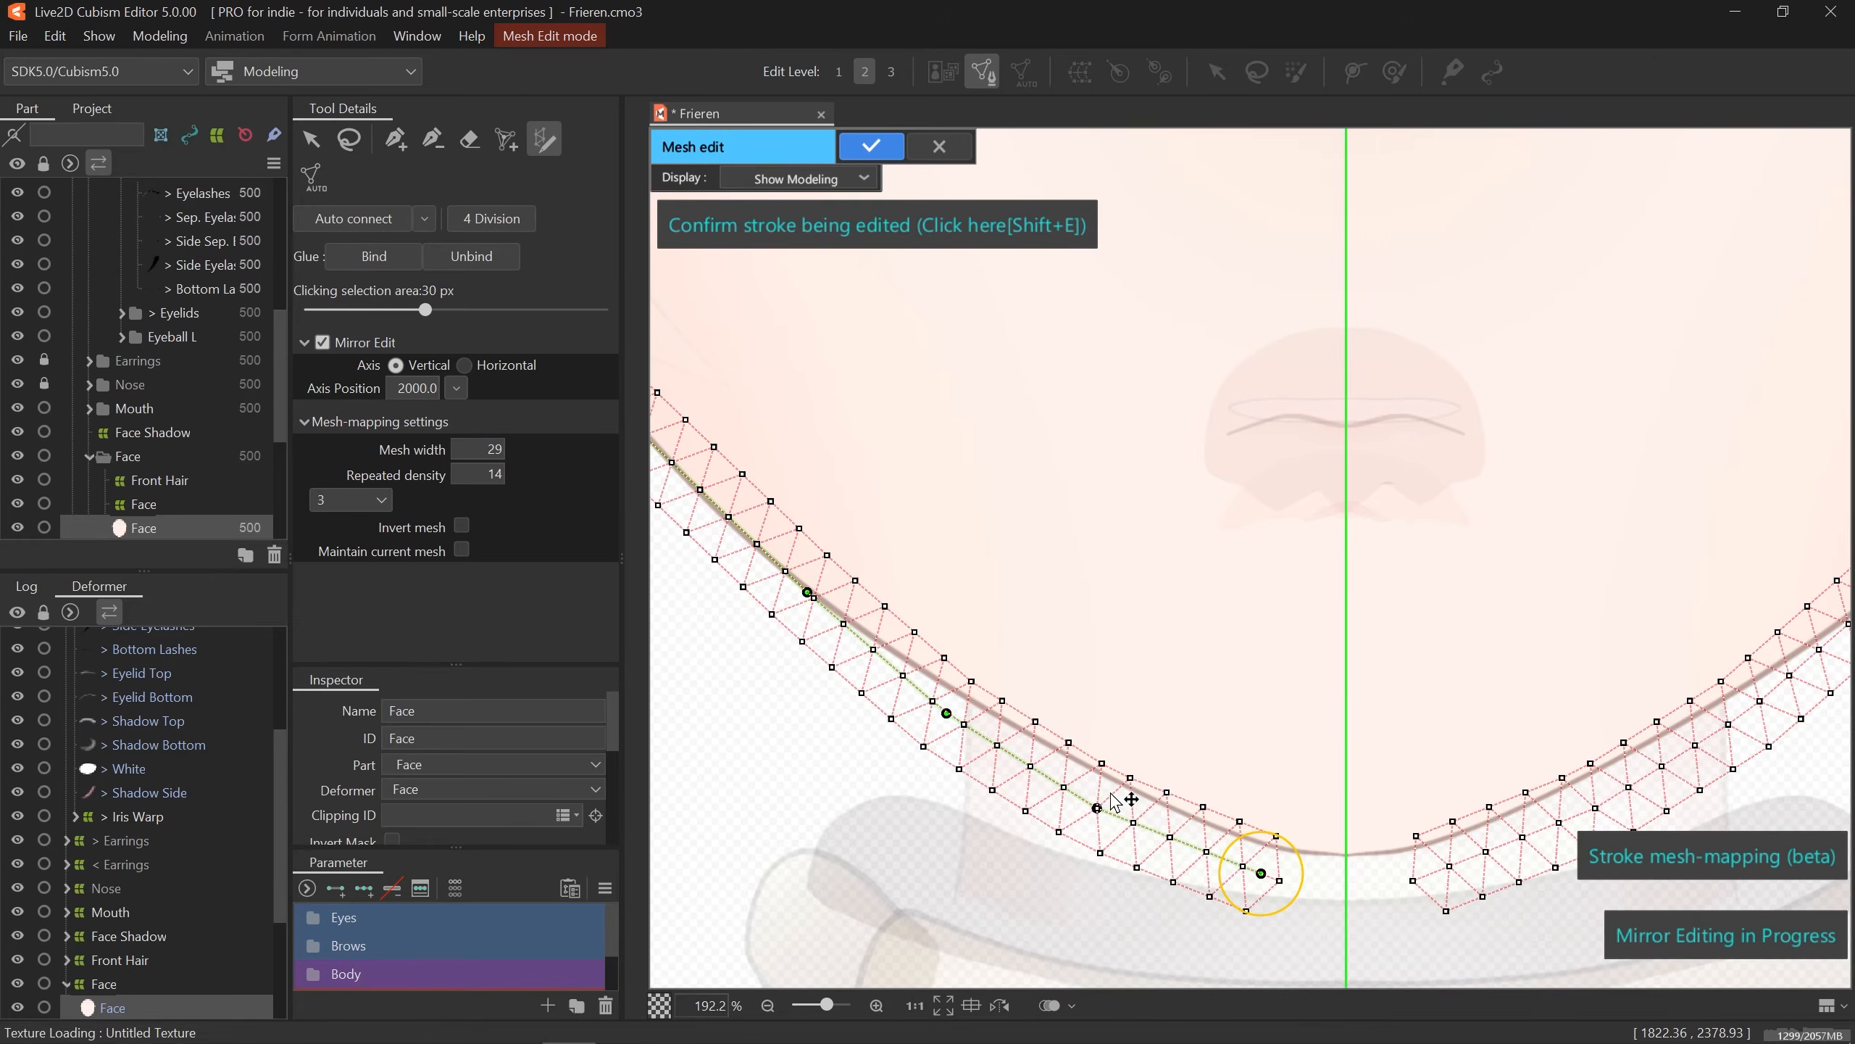
{"action": "left_click", "coordinate": [1109, 793]}
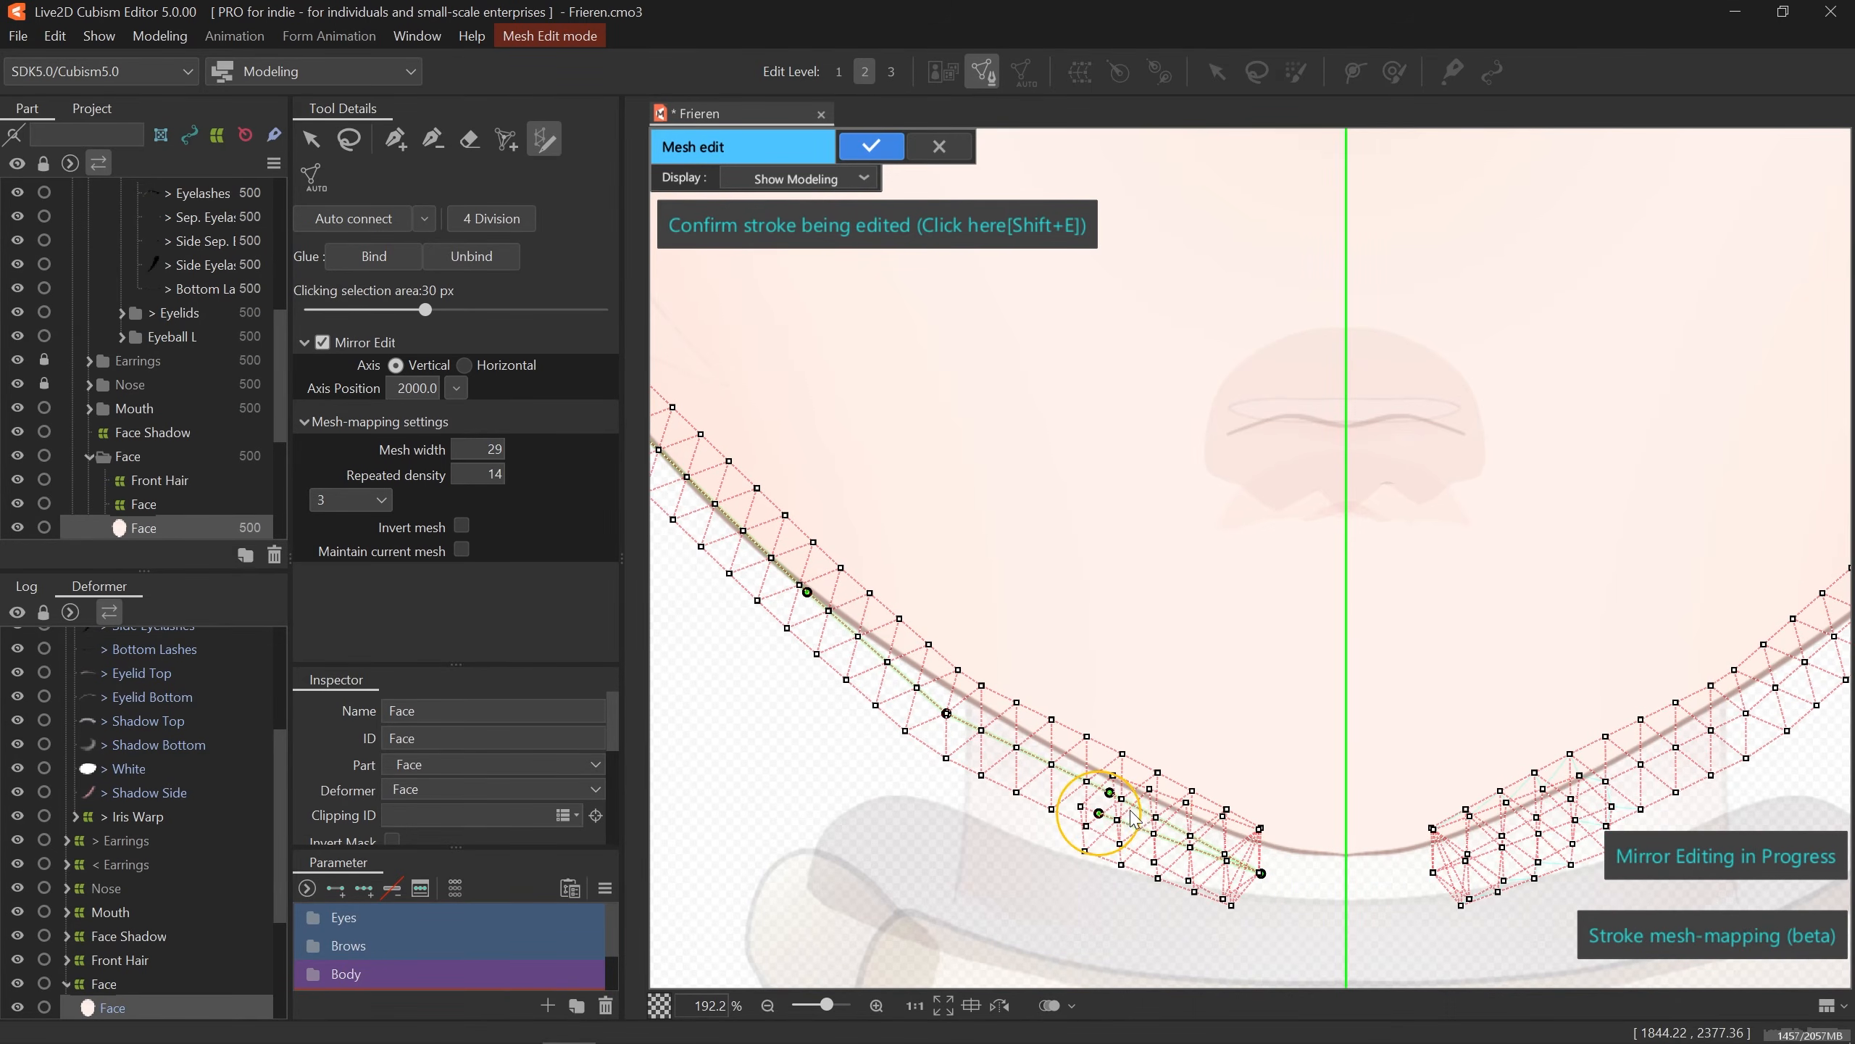
{"action": "left_click_drag", "start_coordinate": [479, 474], "coordinate": [519, 473]}
{"action": "left_click_drag", "start_coordinate": [1259, 872], "coordinate": [1273, 847]}
{"action": "left_click_drag", "start_coordinate": [1109, 792], "coordinate": [1115, 776]}
{"action": "left_click_drag", "start_coordinate": [947, 712], "coordinate": [949, 685]}
- Align the stroke's control points along the lower cheek and jaw with the face outline
{"action": "scroll", "coordinate": [1052, 721], "scroll_direction": "down", "scroll_amount": 3}
{"action": "mouse_move", "coordinate": [1052, 722]}
{"action": "left_mouse_down"}
{"action": "mouse_move", "coordinate": [961, 717]}
{"action": "mouse_move", "coordinate": [1078, 779]}
{"action": "left_mouse_up"}
{"action": "left_click_drag", "start_coordinate": [793, 680], "coordinate": [804, 676]}
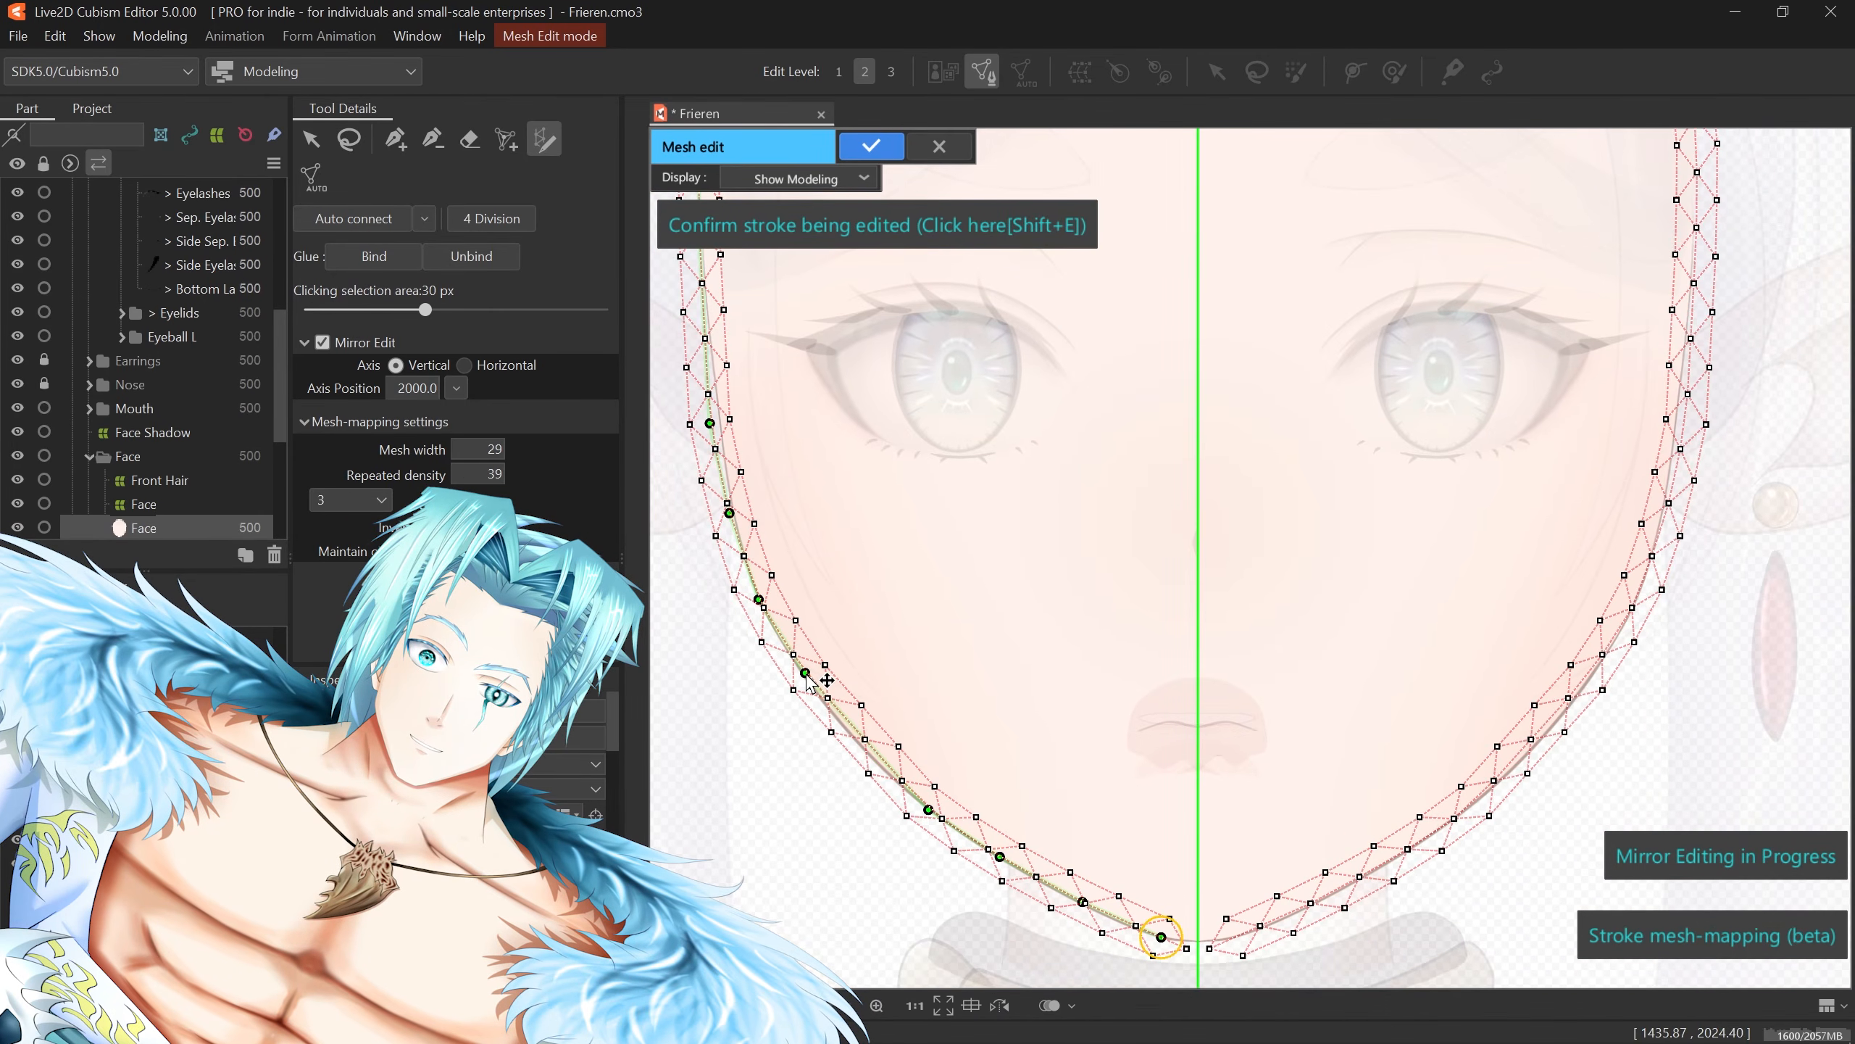
{"action": "left_click_drag", "start_coordinate": [880, 757], "coordinate": [872, 764]}
{"action": "left_click_drag", "start_coordinate": [958, 706], "coordinate": [1082, 876]}
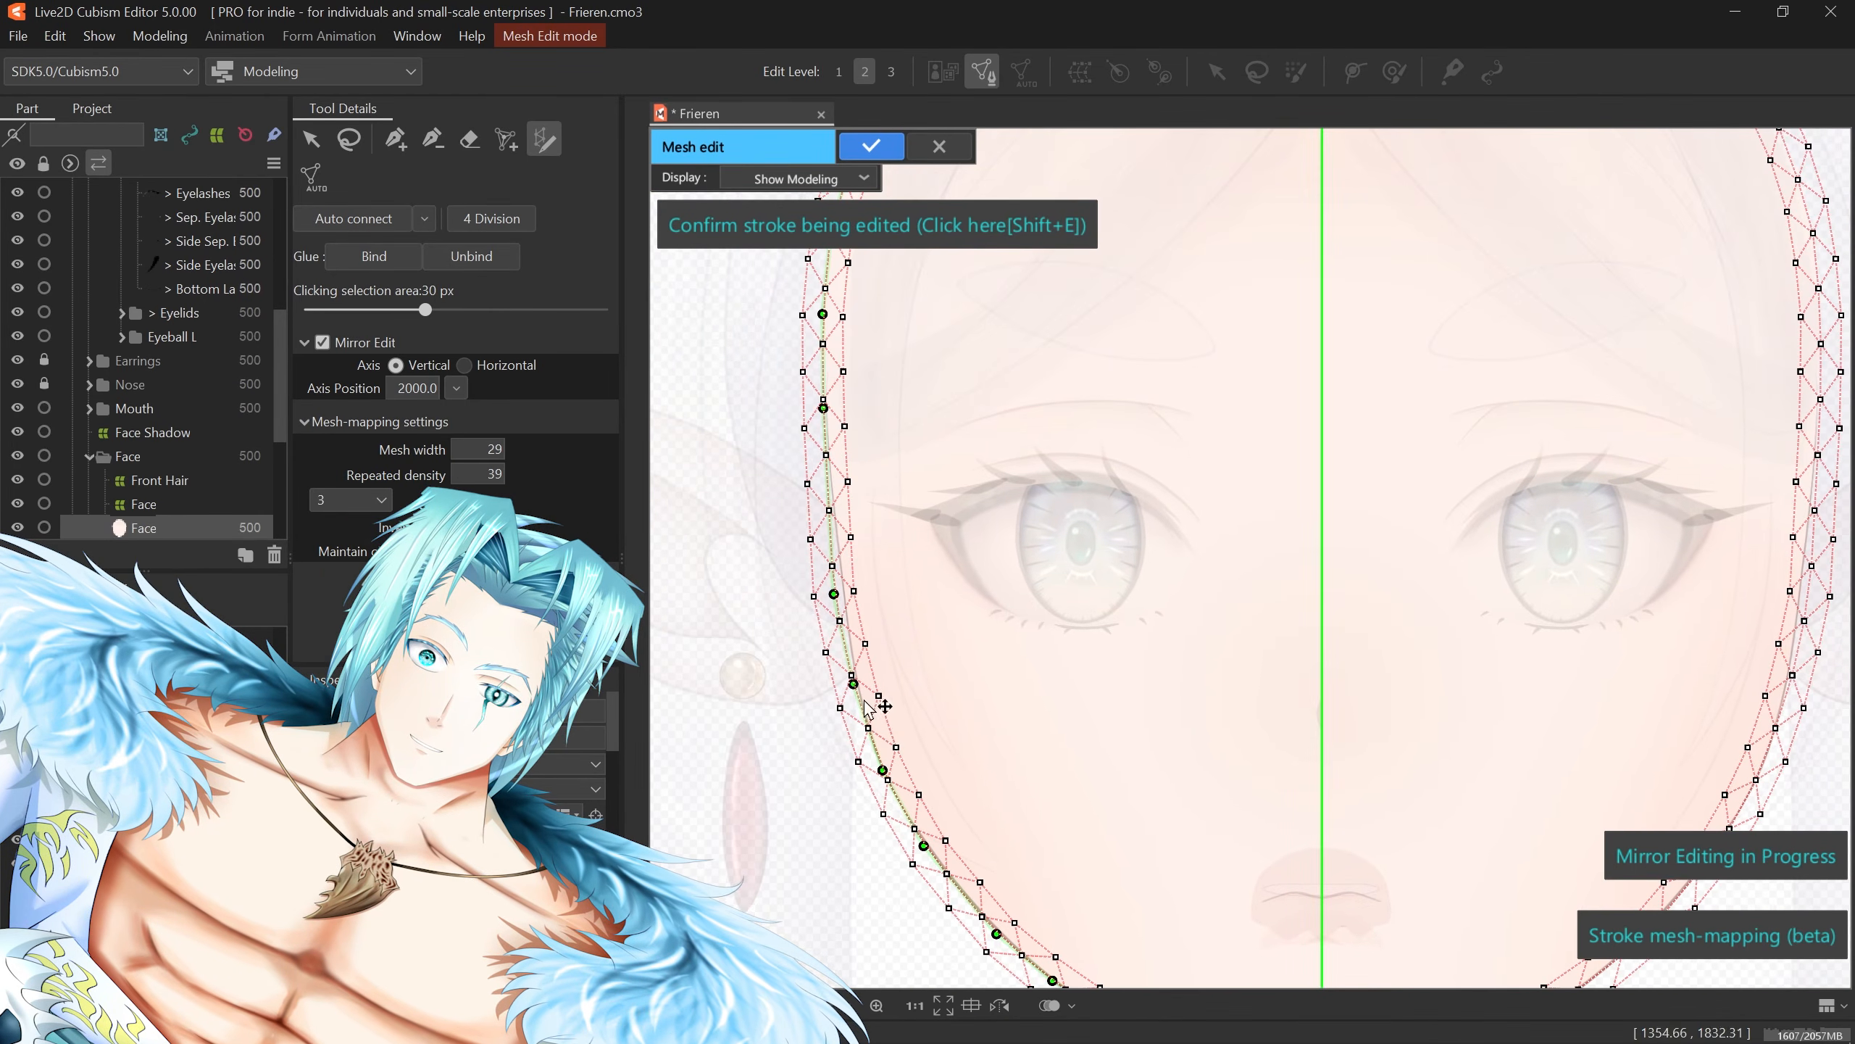
- Refine the stroke's fit along the side of the face, check it up to the forehead and down to the chin, and confirm it
{"action": "left_click_drag", "start_coordinate": [833, 594], "coordinate": [842, 593]}
{"action": "left_click_drag", "start_coordinate": [920, 613], "coordinate": [932, 725]}
{"action": "left_click_drag", "start_coordinate": [928, 492], "coordinate": [895, 641]}
{"action": "mouse_move", "coordinate": [1052, 494]}
{"action": "left_mouse_down"}
{"action": "mouse_move", "coordinate": [985, 676]}
{"action": "mouse_move", "coordinate": [1012, 669]}
{"action": "mouse_move", "coordinate": [986, 486]}
{"action": "left_mouse_up"}
{"action": "scroll", "coordinate": [986, 486], "scroll_direction": "down", "scroll_amount": 3}
{"action": "left_click_drag", "start_coordinate": [1059, 650], "coordinate": [1059, 499]}
{"action": "scroll", "coordinate": [1082, 750], "scroll_direction": "up", "scroll_amount": 5}
{"action": "left_click", "coordinate": [998, 858]}
{"action": "left_click_drag", "start_coordinate": [1022, 761], "coordinate": [1026, 659]}
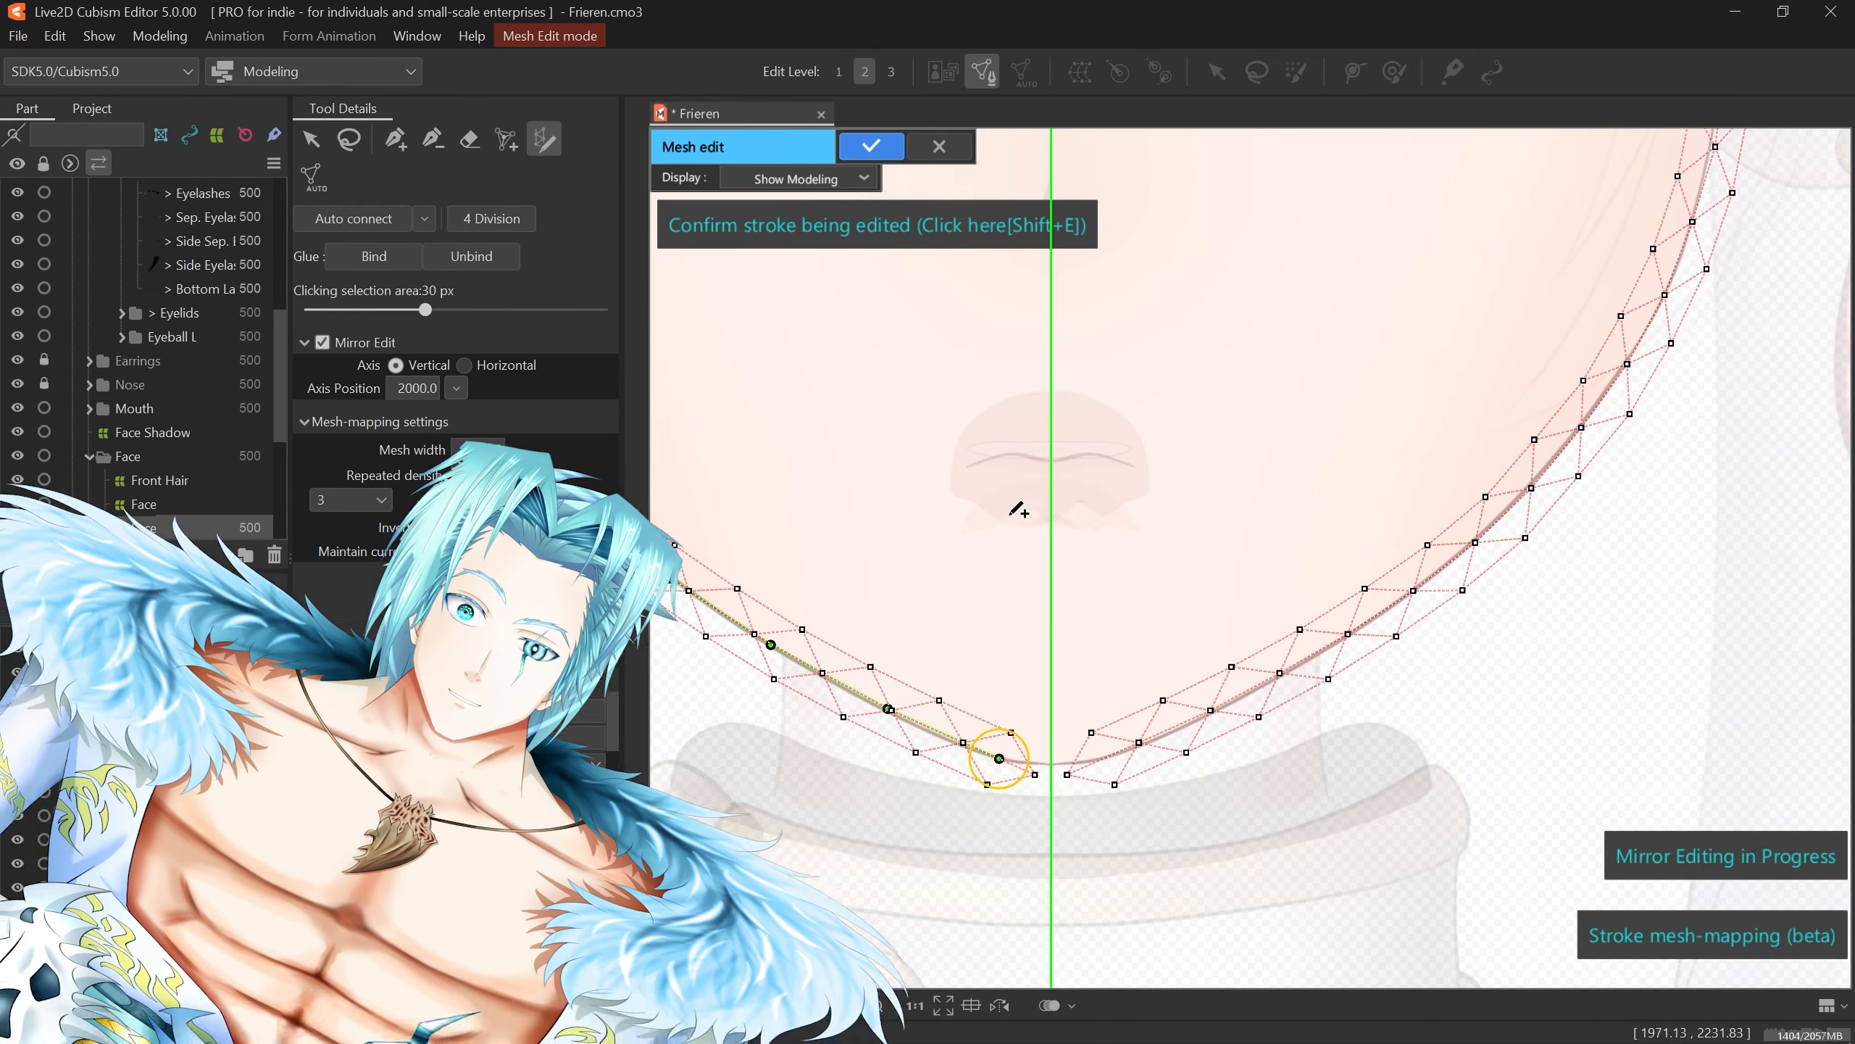
{"action": "left_click", "coordinate": [833, 225]}
- Join the mirrored mesh halves at the chin by adding and connecting vertices across the axis on the inner and outer edges
{"action": "left_click", "coordinate": [395, 139]}
{"action": "scroll", "coordinate": [964, 728], "scroll_direction": "up", "scroll_amount": 3}
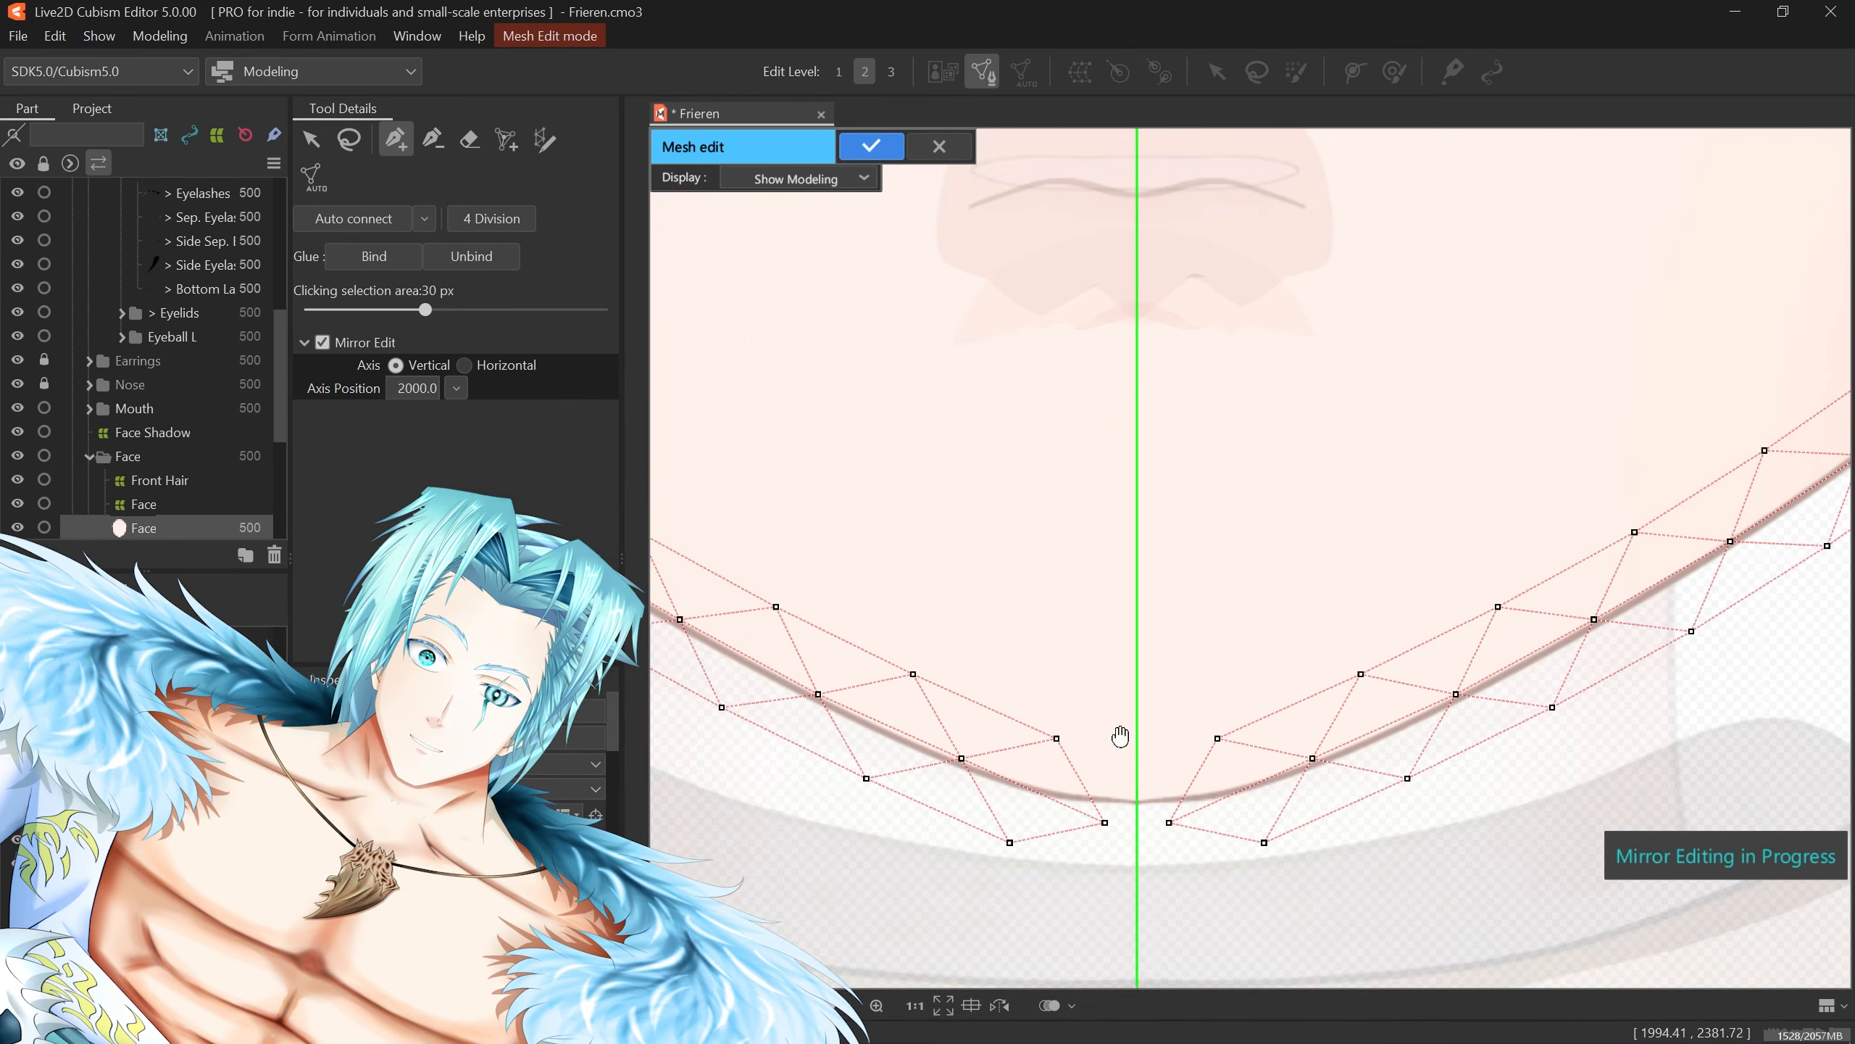
{"action": "left_click_drag", "start_coordinate": [1123, 742], "coordinate": [1062, 646]}
{"action": "right_click", "coordinate": [999, 639]}
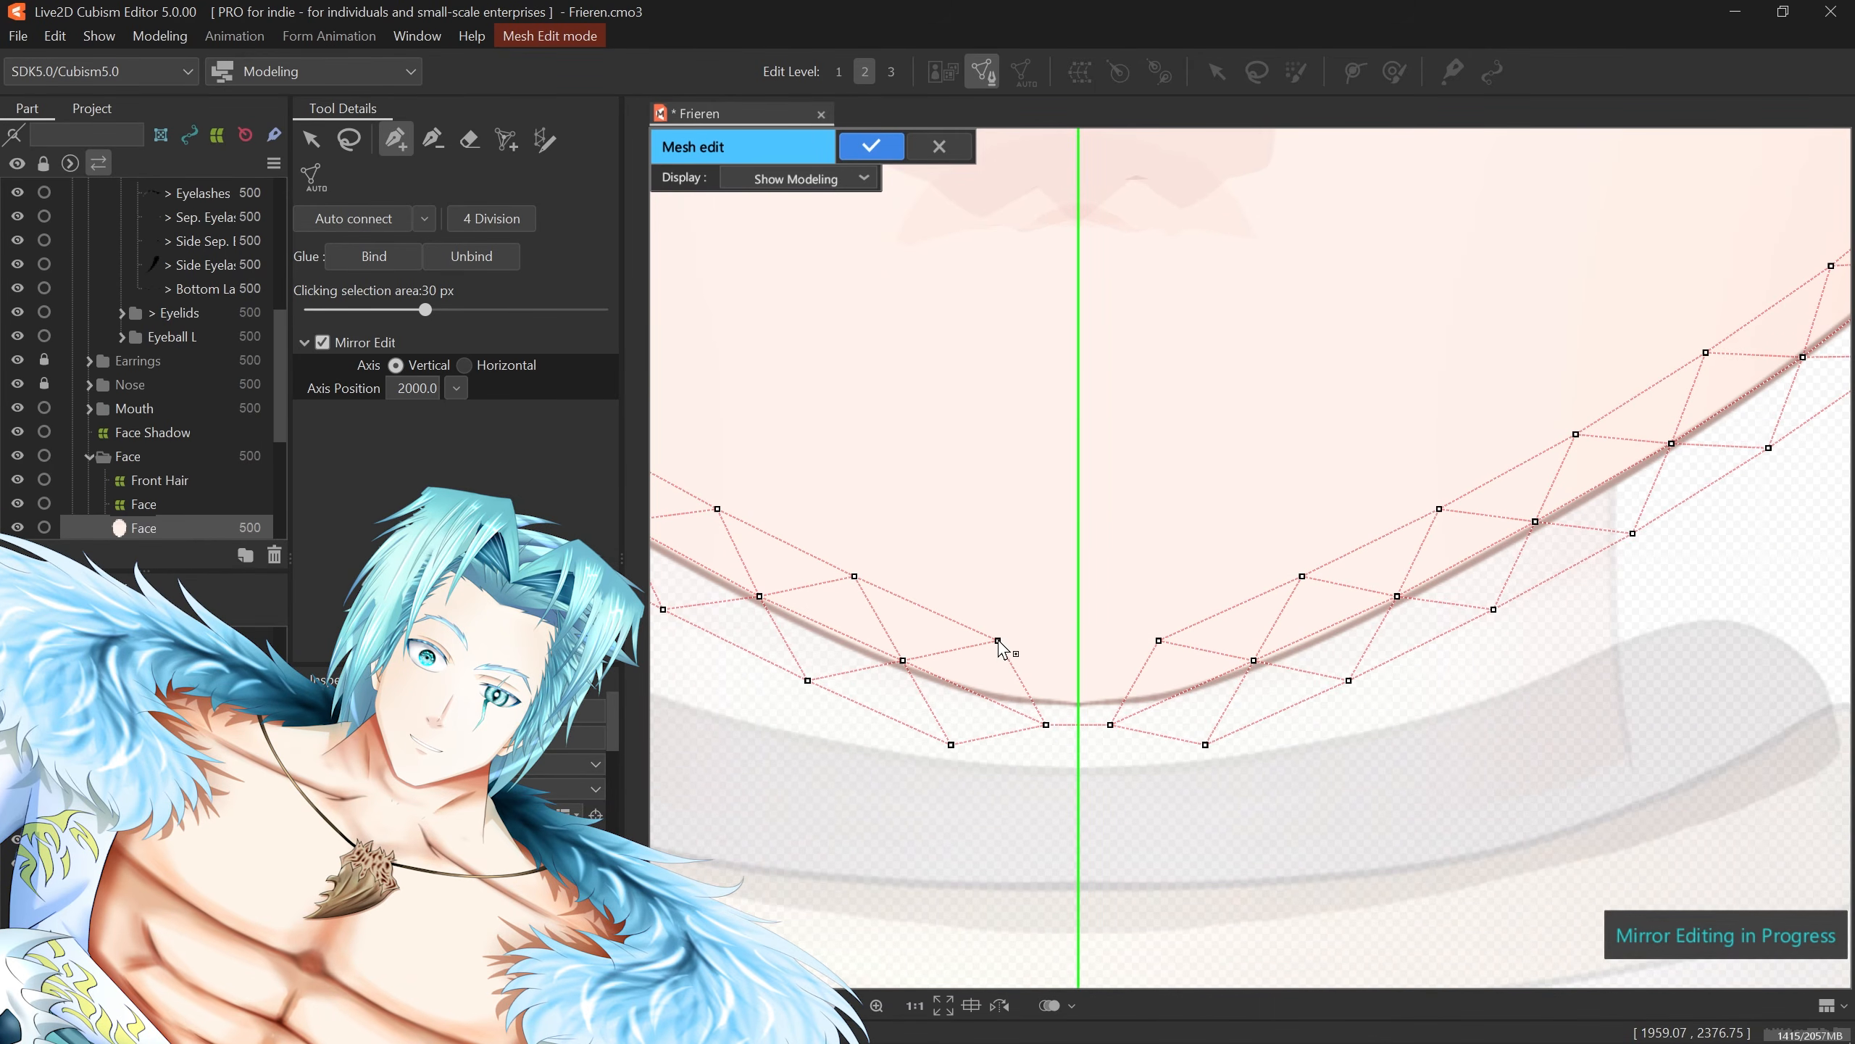
{"action": "left_click", "coordinate": [1077, 640]}
{"action": "left_click", "coordinate": [949, 746]}
{"action": "left_click", "coordinate": [1032, 764]}
{"action": "left_click", "coordinate": [1078, 766]}
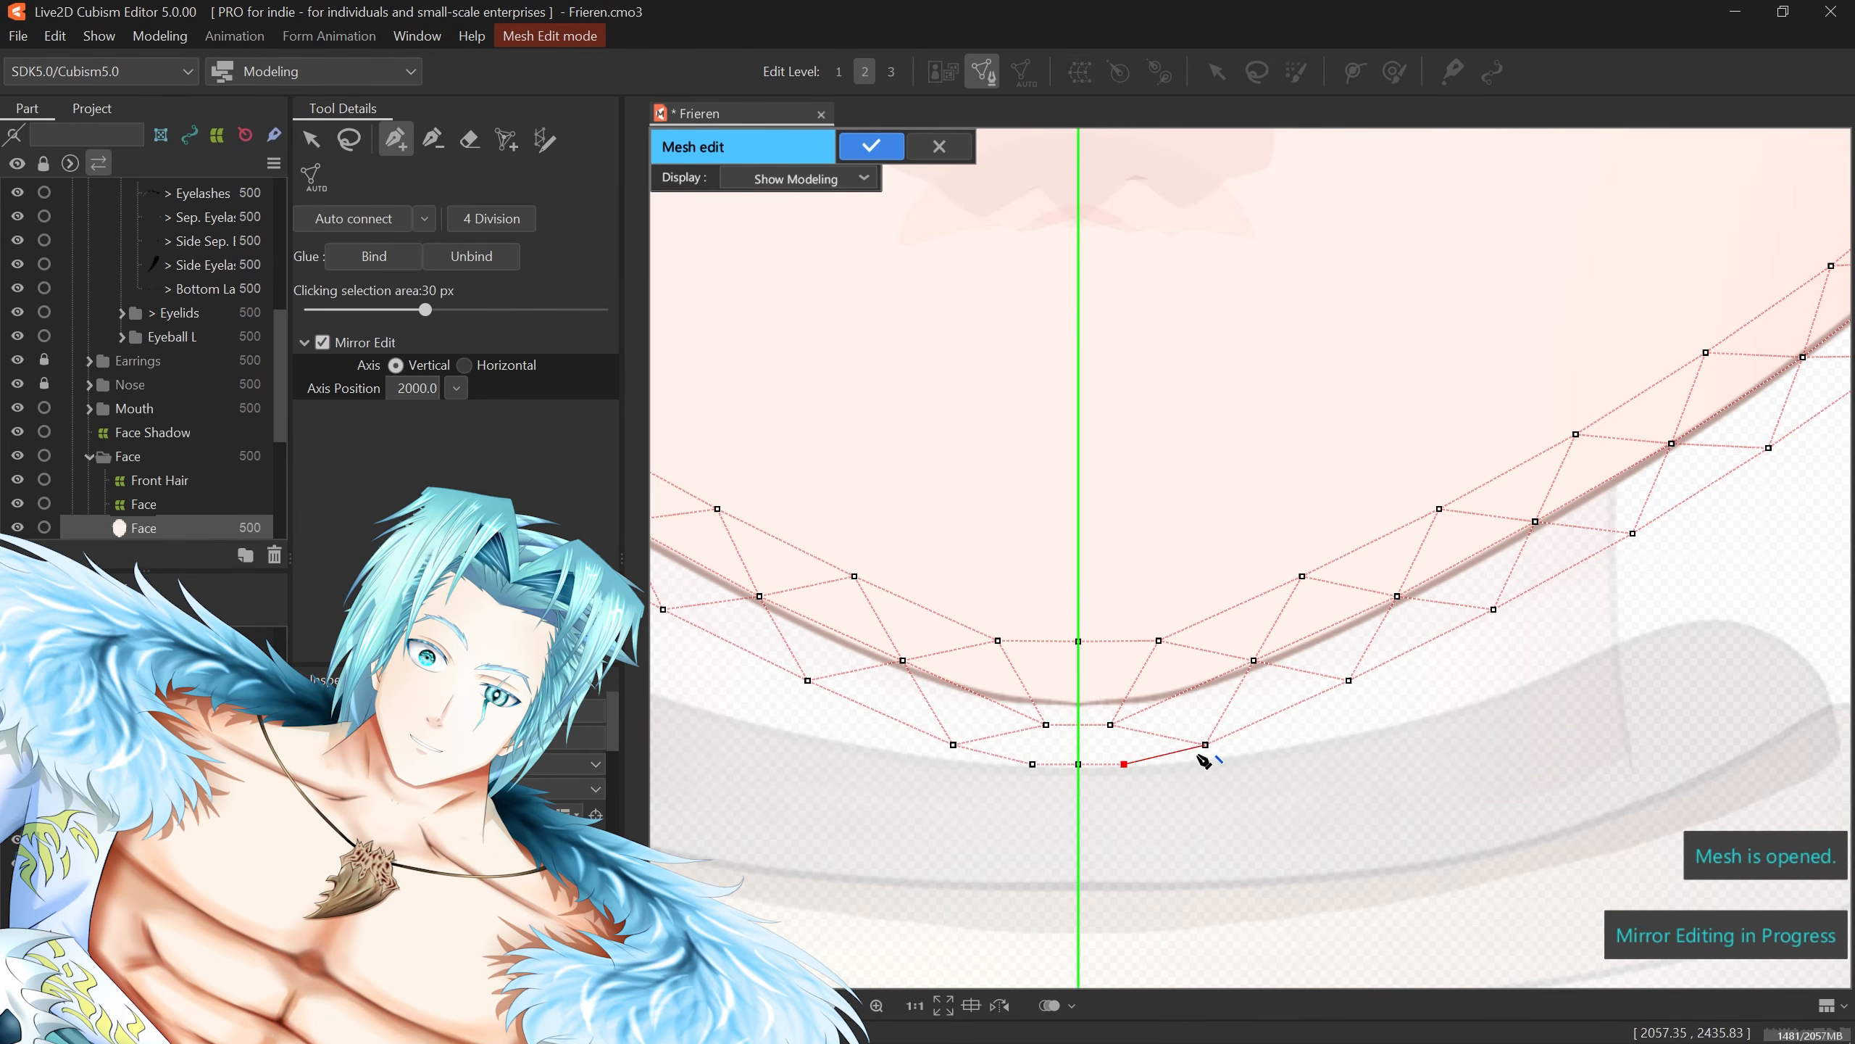
- Bridge the gap at the top of the forehead by connecting the middle row and adding vertices to the outer and inner rows
{"action": "scroll", "coordinate": [1137, 521], "scroll_direction": "down", "scroll_amount": 3}
{"action": "left_click_drag", "start_coordinate": [1174, 405], "coordinate": [1150, 808]}
{"action": "scroll", "coordinate": [1122, 621], "scroll_direction": "down", "scroll_amount": 3}
{"action": "left_click_drag", "start_coordinate": [1092, 182], "coordinate": [1079, 530]}
{"action": "scroll", "coordinate": [1100, 539], "scroll_direction": "up", "scroll_amount": 6}
{"action": "left_click", "coordinate": [1039, 533]}
{"action": "left_click", "coordinate": [1134, 533]}
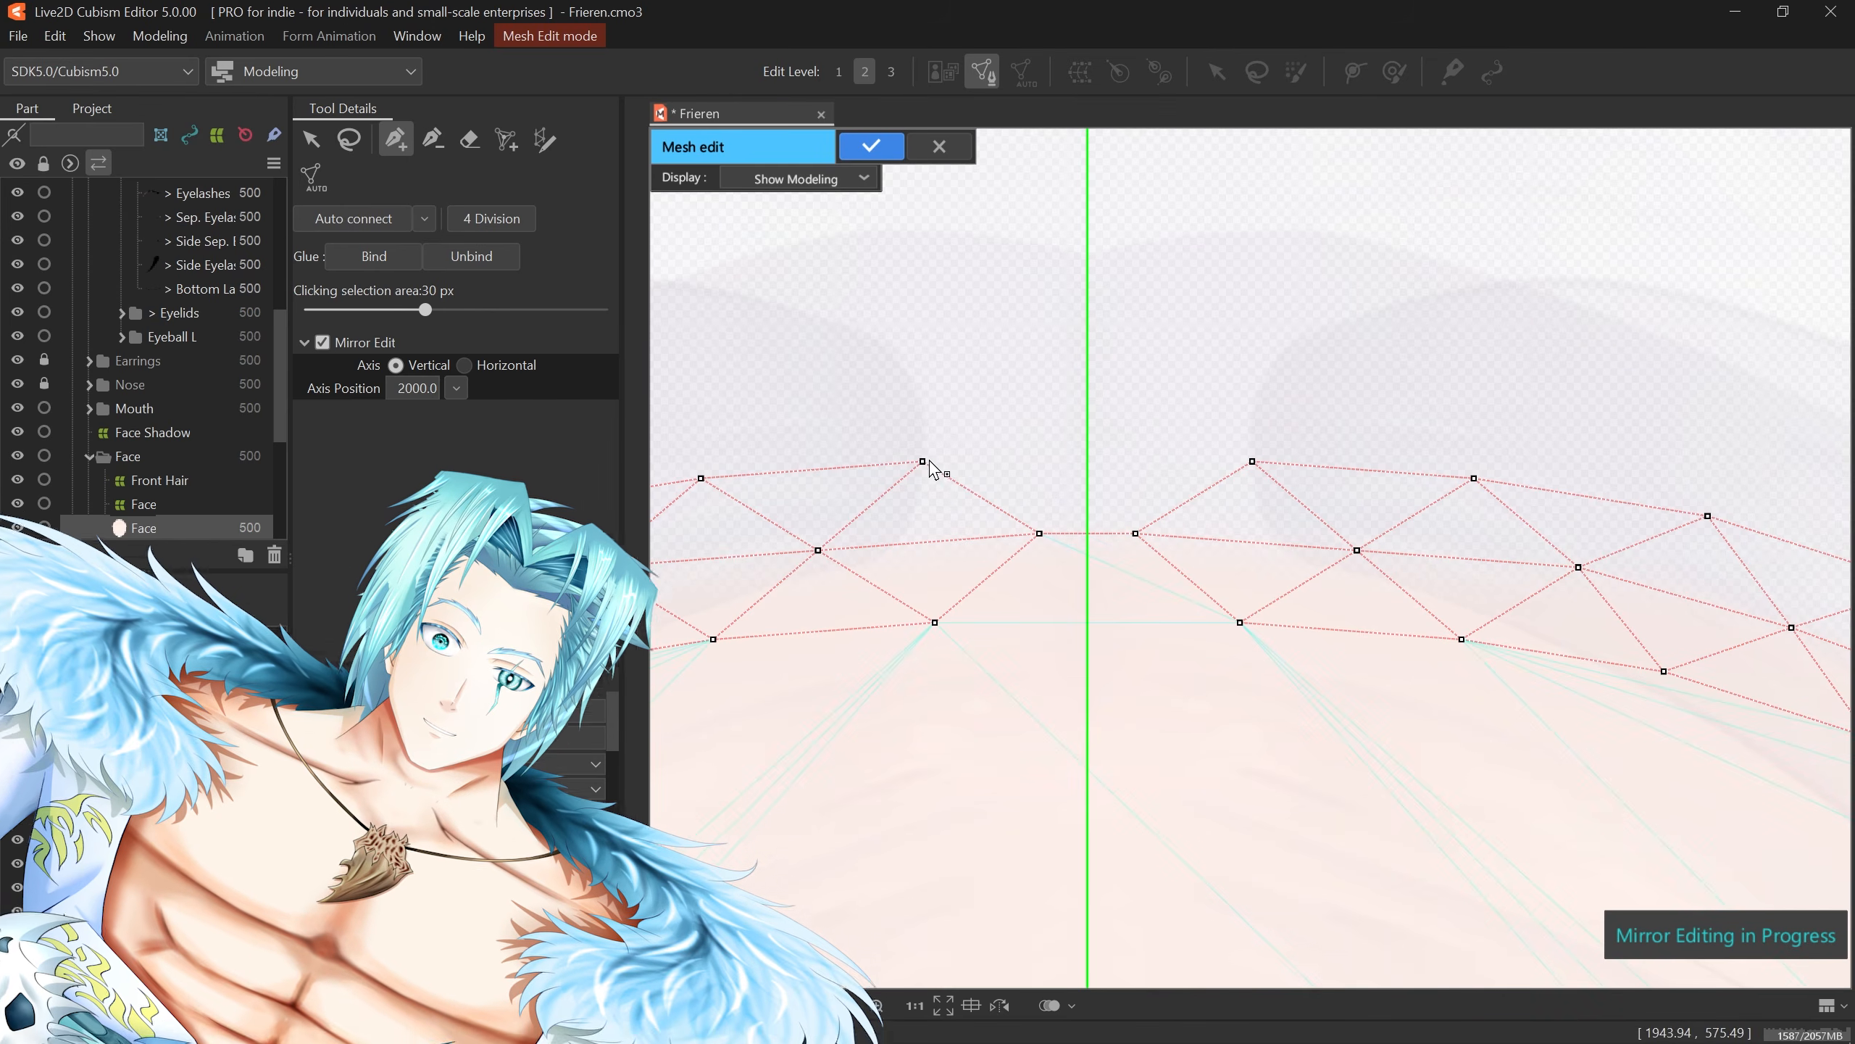
{"action": "left_click", "coordinate": [1032, 460]}
{"action": "left_click", "coordinate": [1088, 459]}
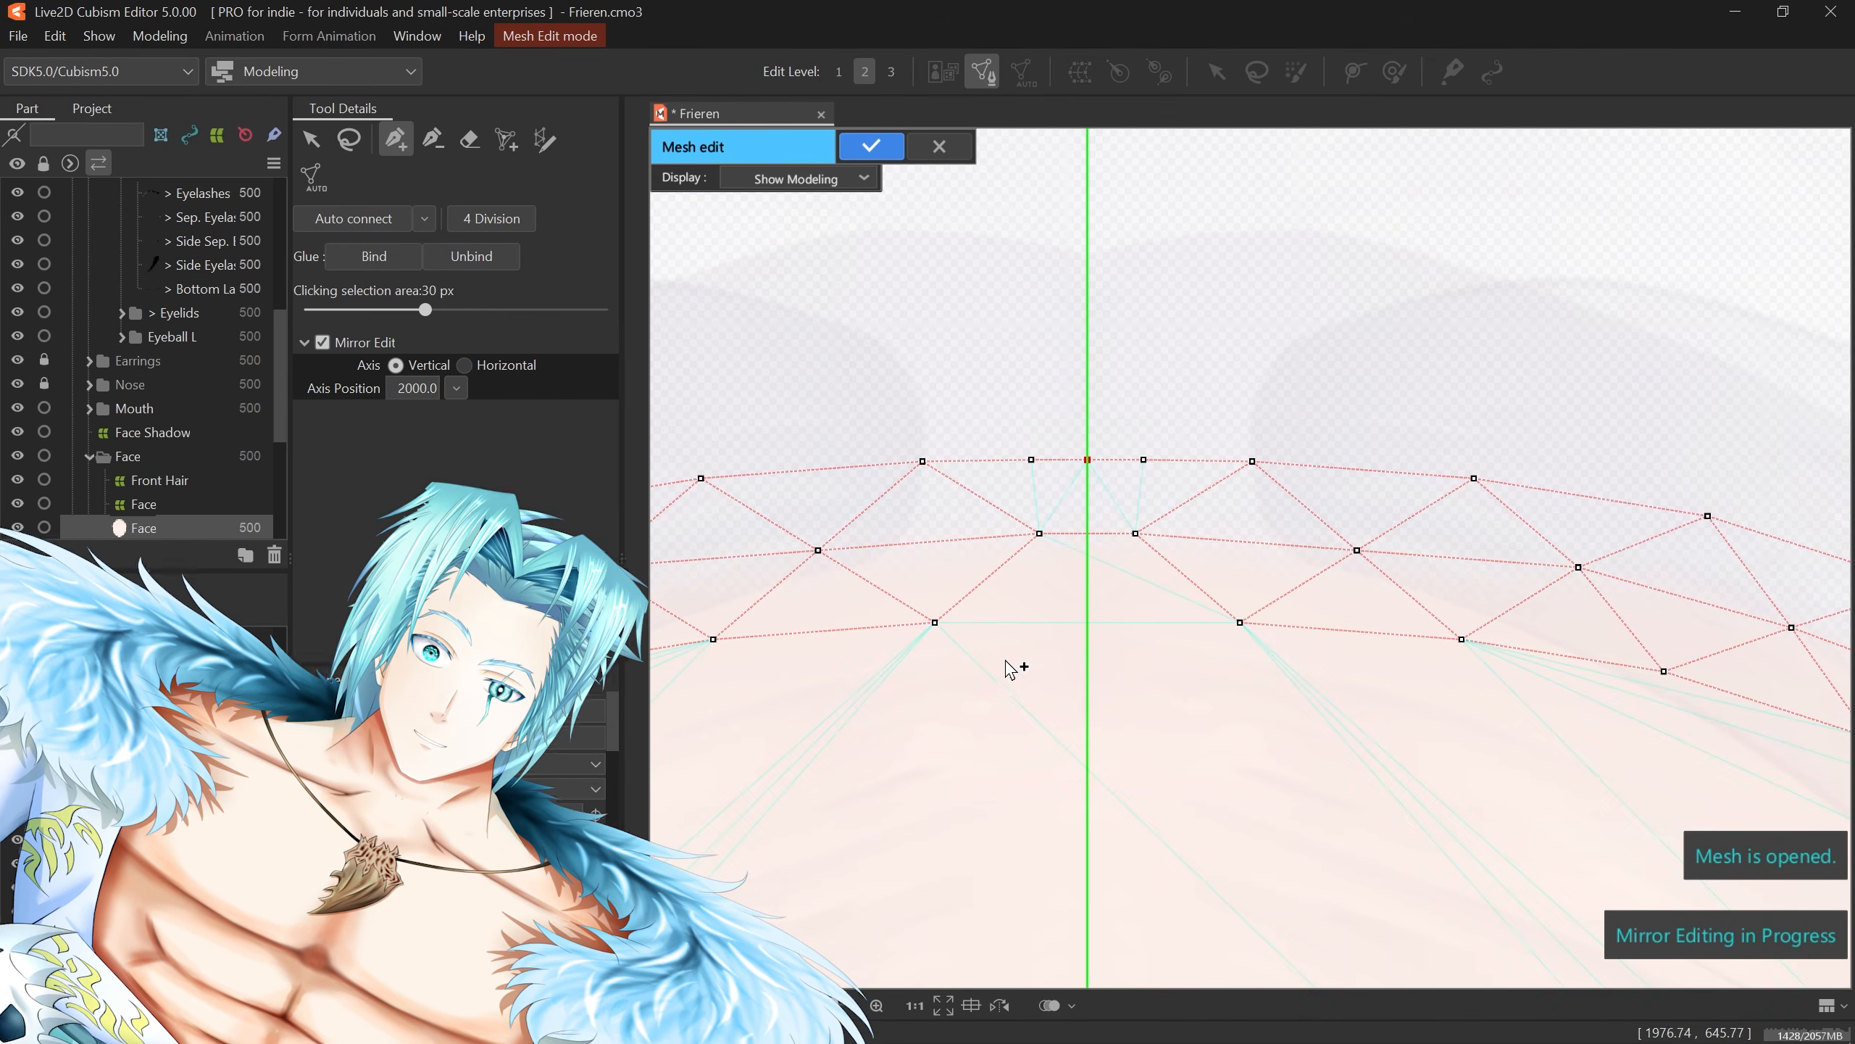
{"action": "left_click", "coordinate": [1052, 623]}
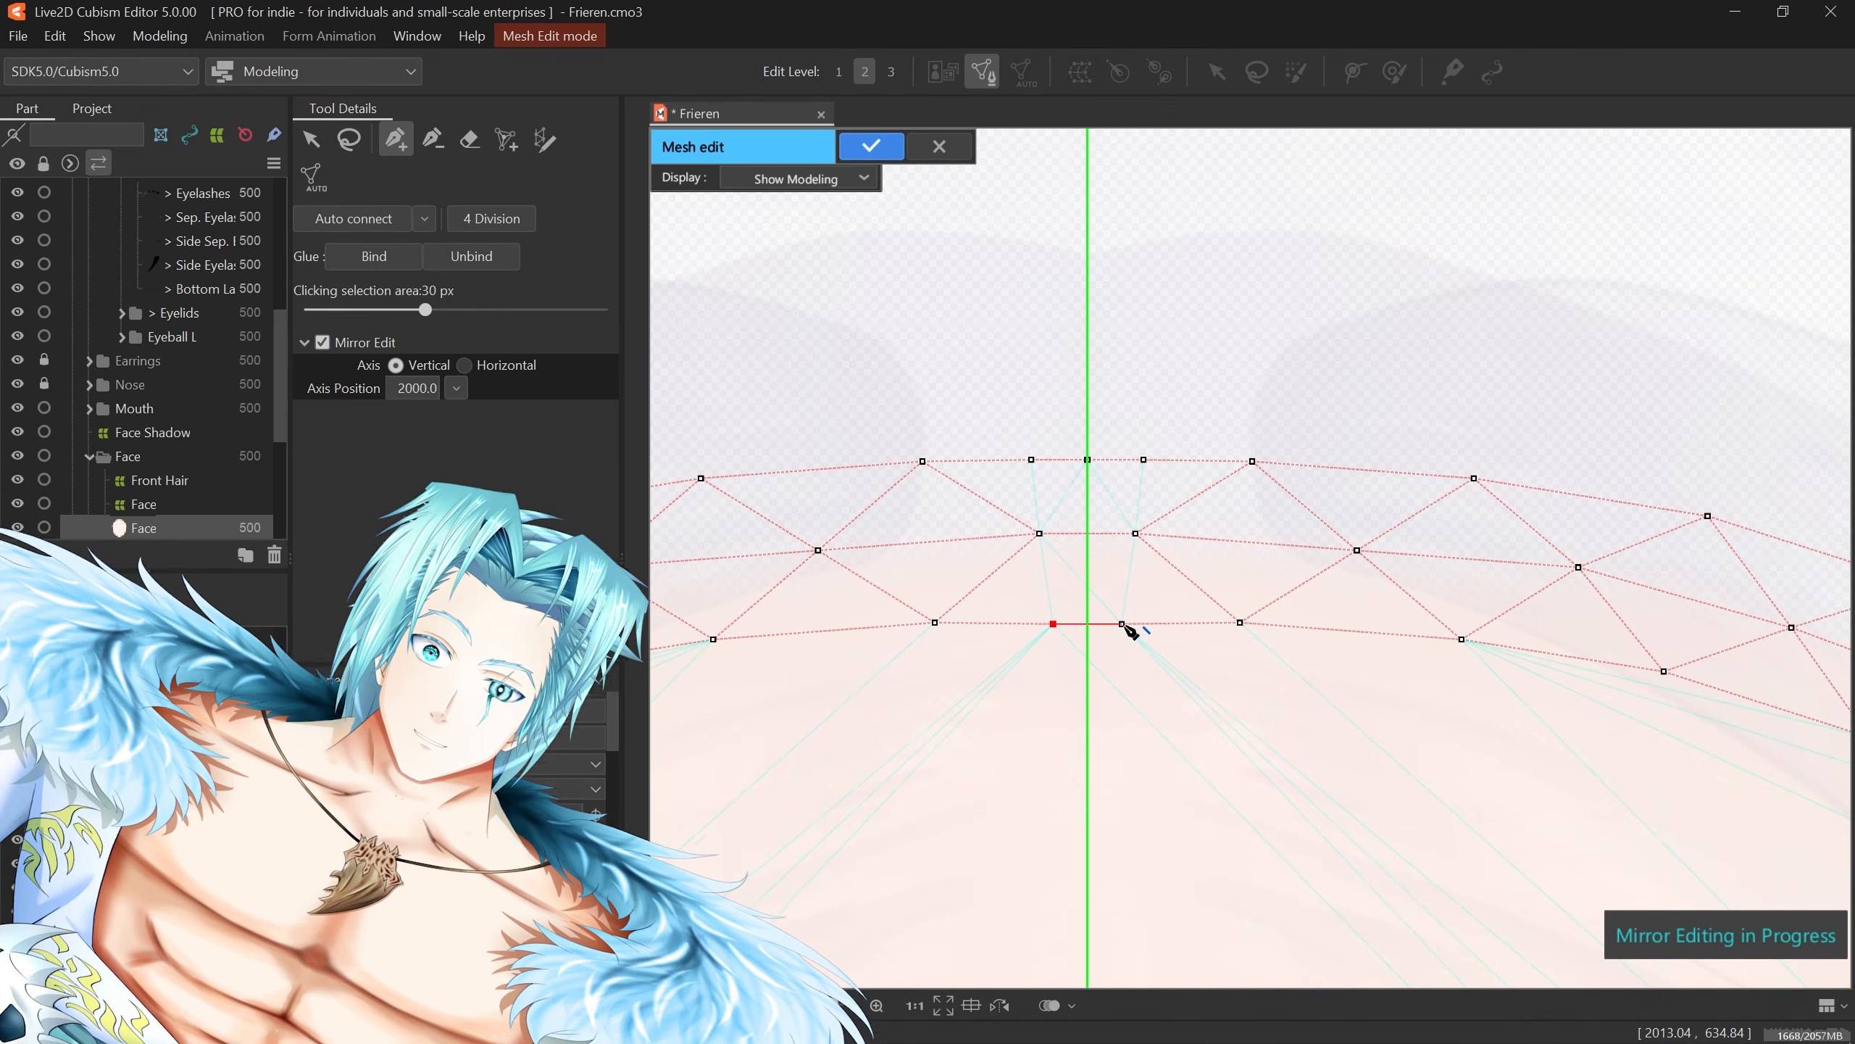
- Place interior face vertices on the mirror axis, between the eyes and at the mouth
{"action": "scroll", "coordinate": [1195, 581], "scroll_direction": "down", "scroll_amount": 6}
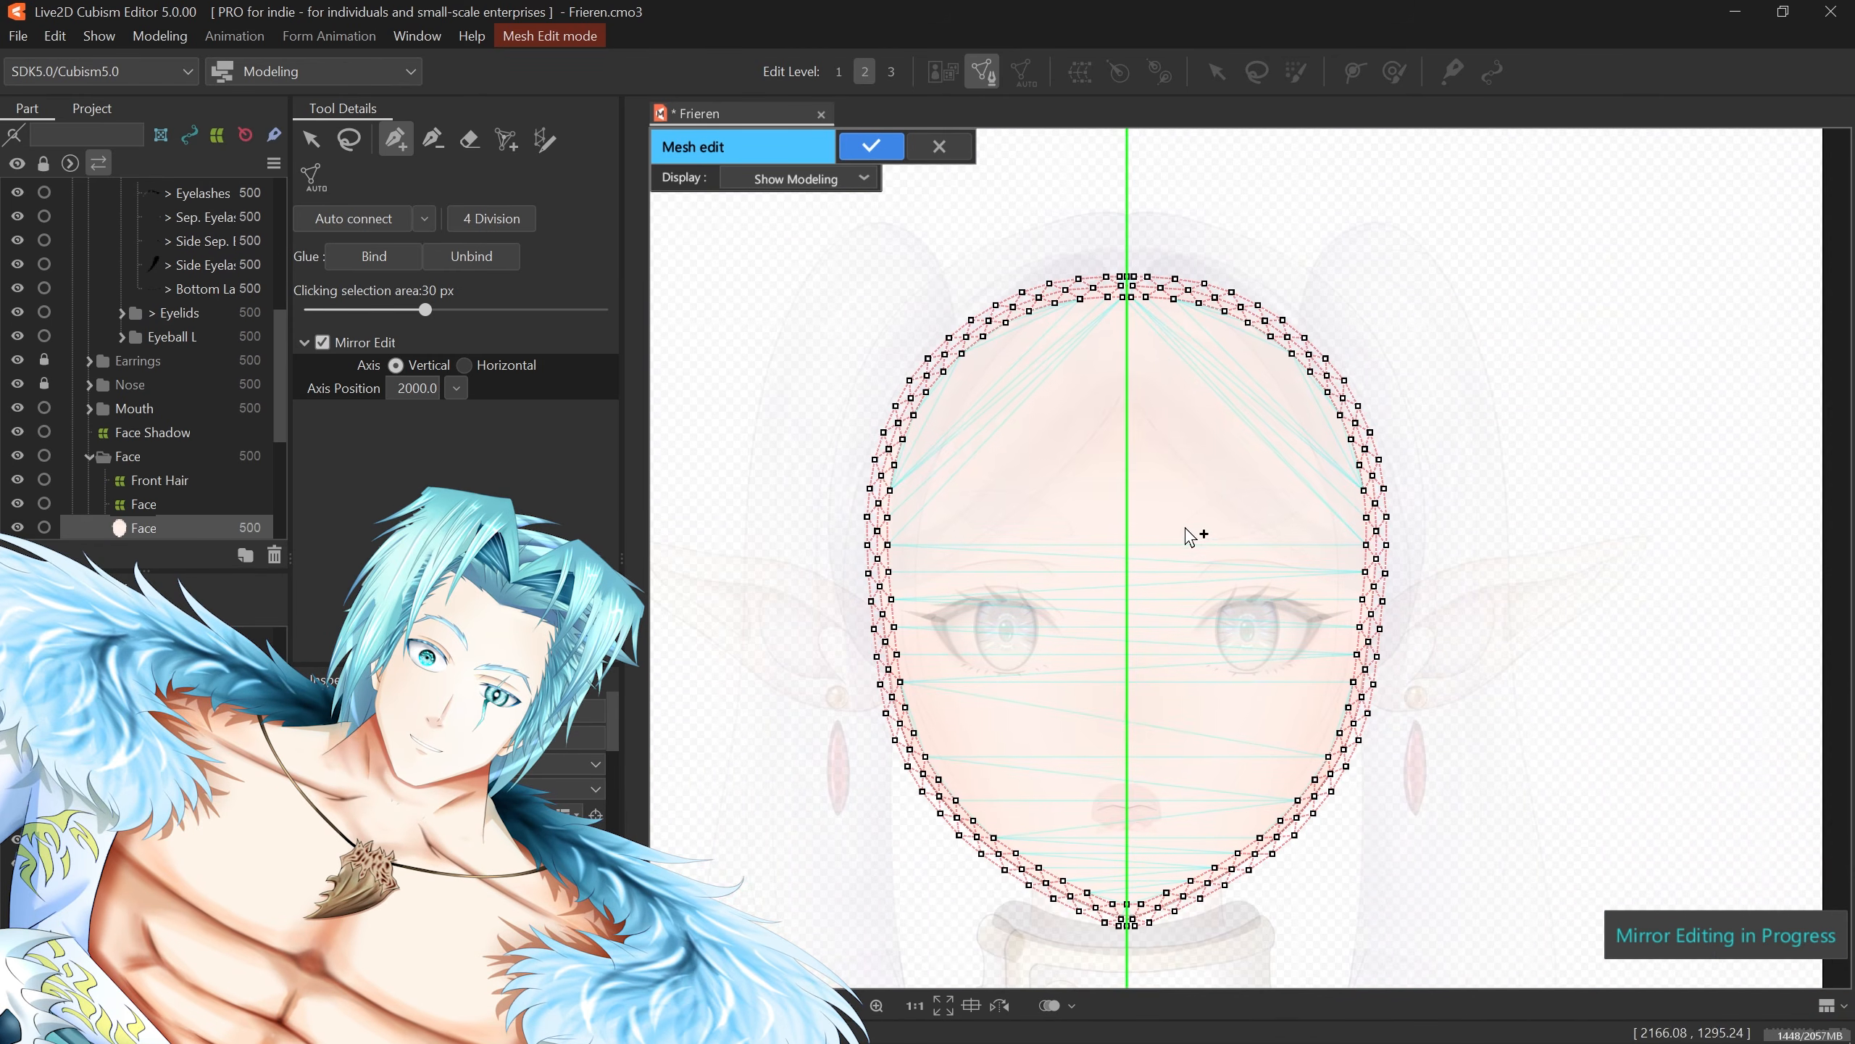
{"action": "left_click", "coordinate": [1127, 593]}
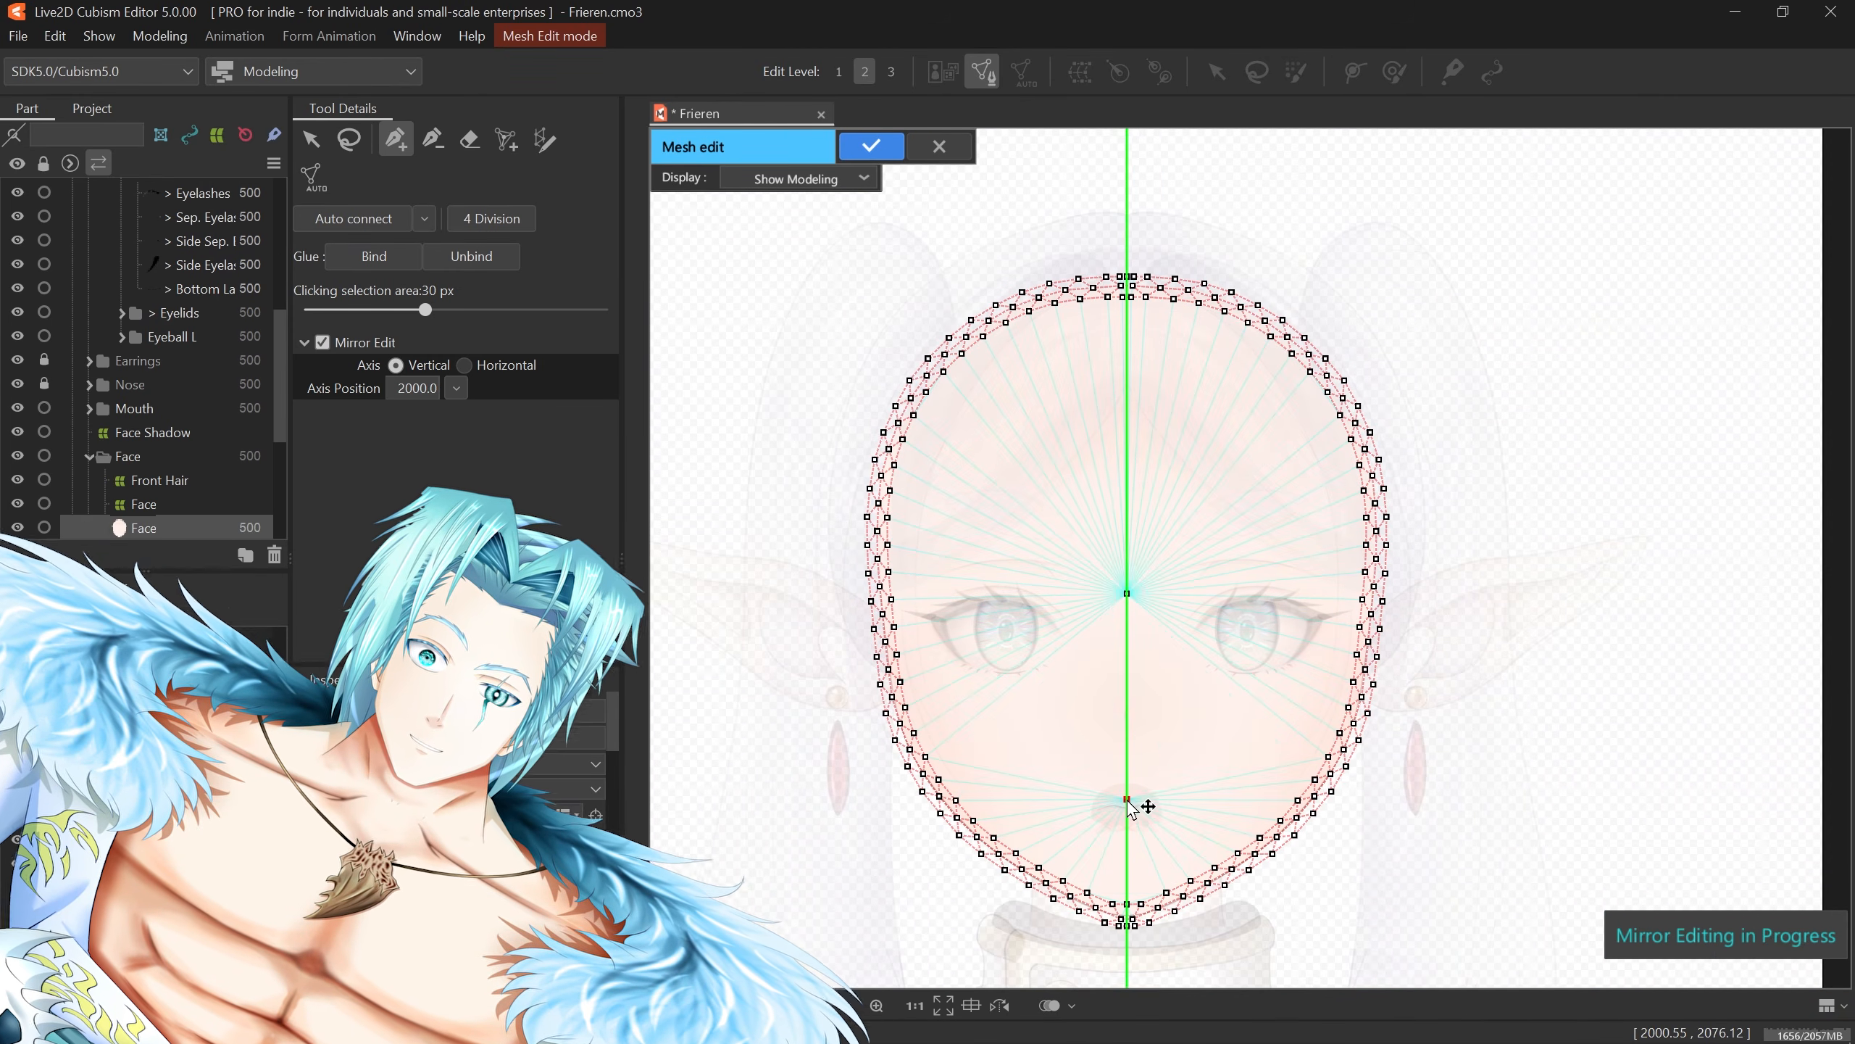